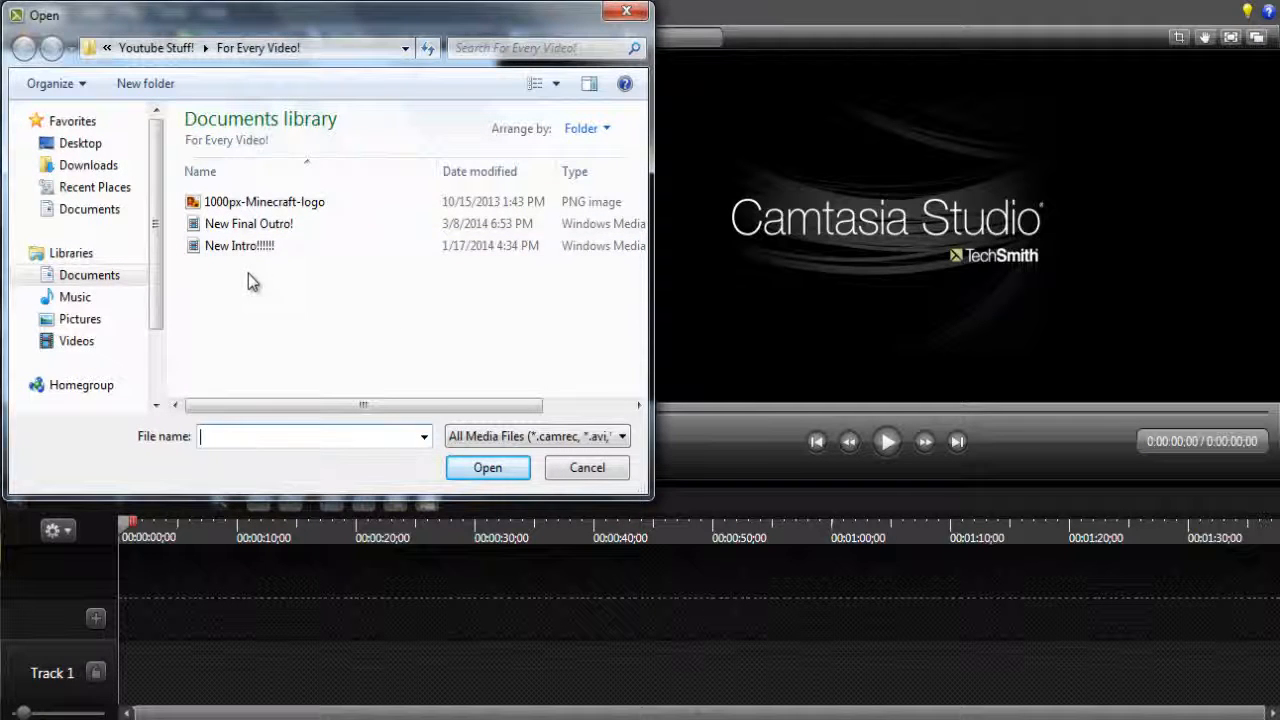
# - Import New Final Outro! and New Intro!!!!!! from the For Every Video! folder, plus the CM7 video from the Desktop
pyautogui.moveTo(249, 273); pyautogui.dragTo(253, 232)
pyautogui.click(500, 467)
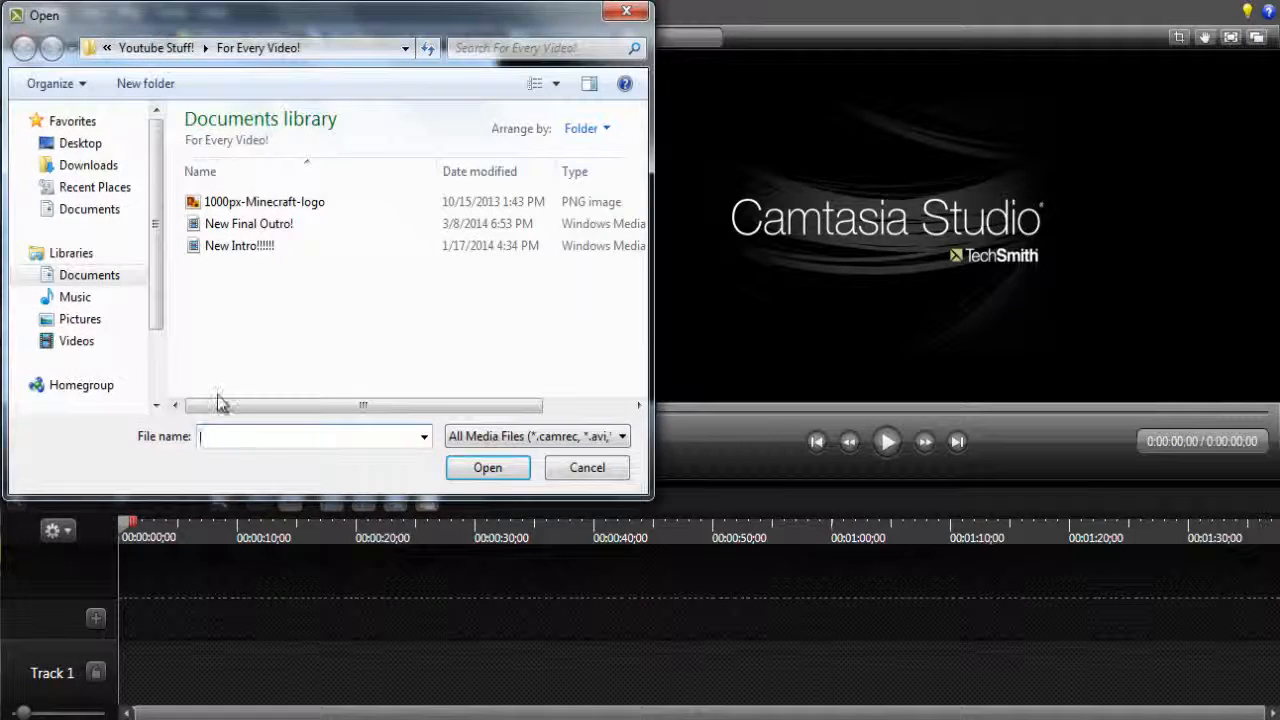
pyautogui.click(75, 150)
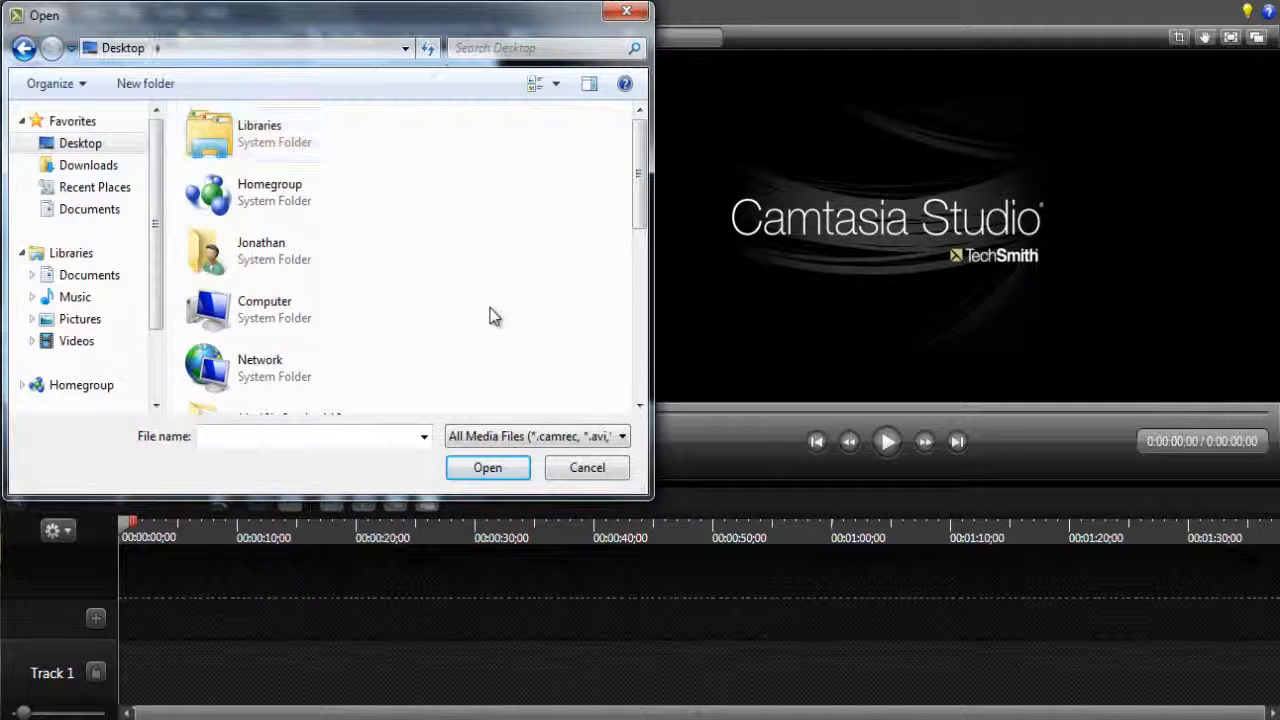
pyautogui.scroll(-5, 490, 308)
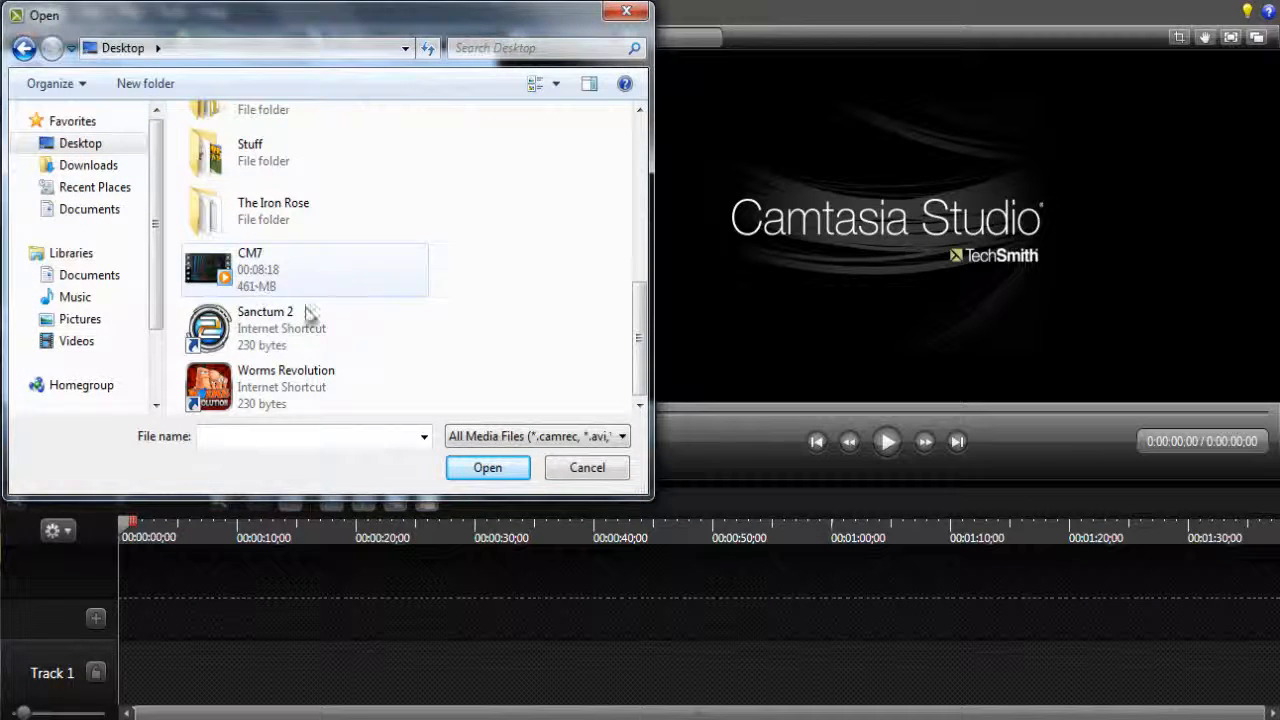
pyautogui.click(252, 285)
pyautogui.doubleClick(252, 285)
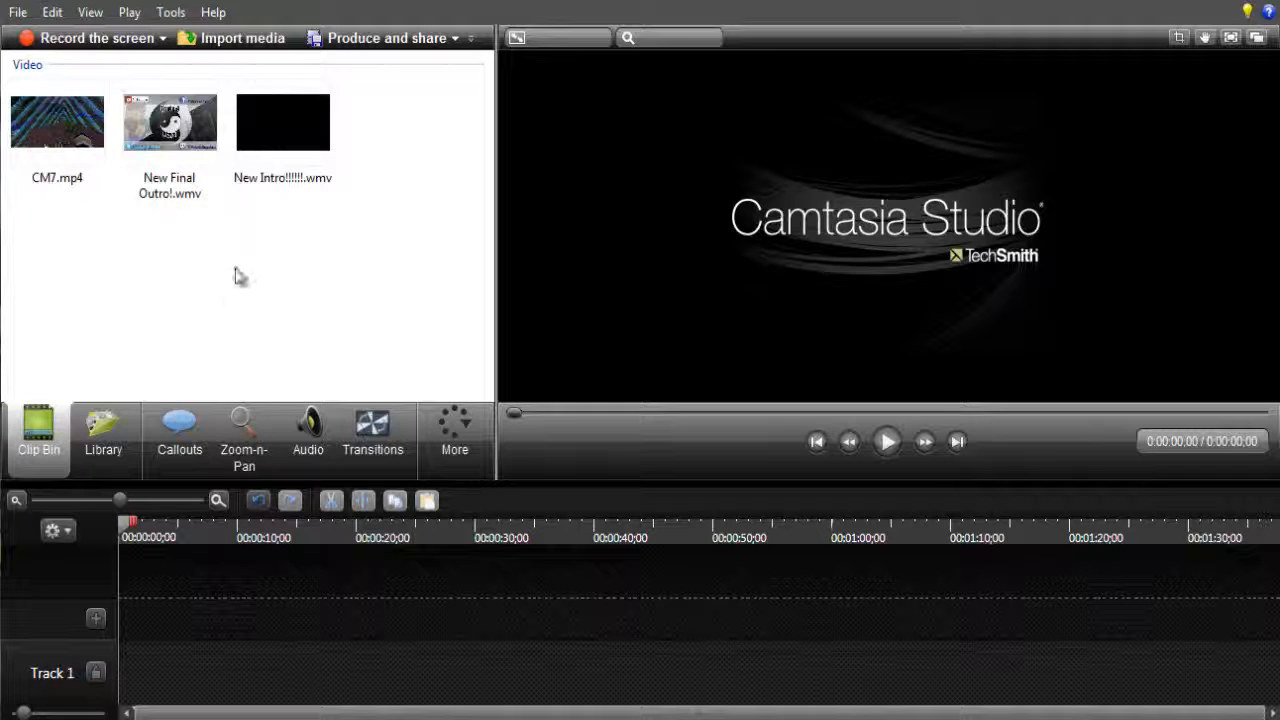
# - Place the New Intro!!!!!! clip at the start of Track 1 and set the editing dimensions to 1280 x 720 for YouTube & Screencast
pyautogui.moveTo(266, 138); pyautogui.dragTo(120, 674)
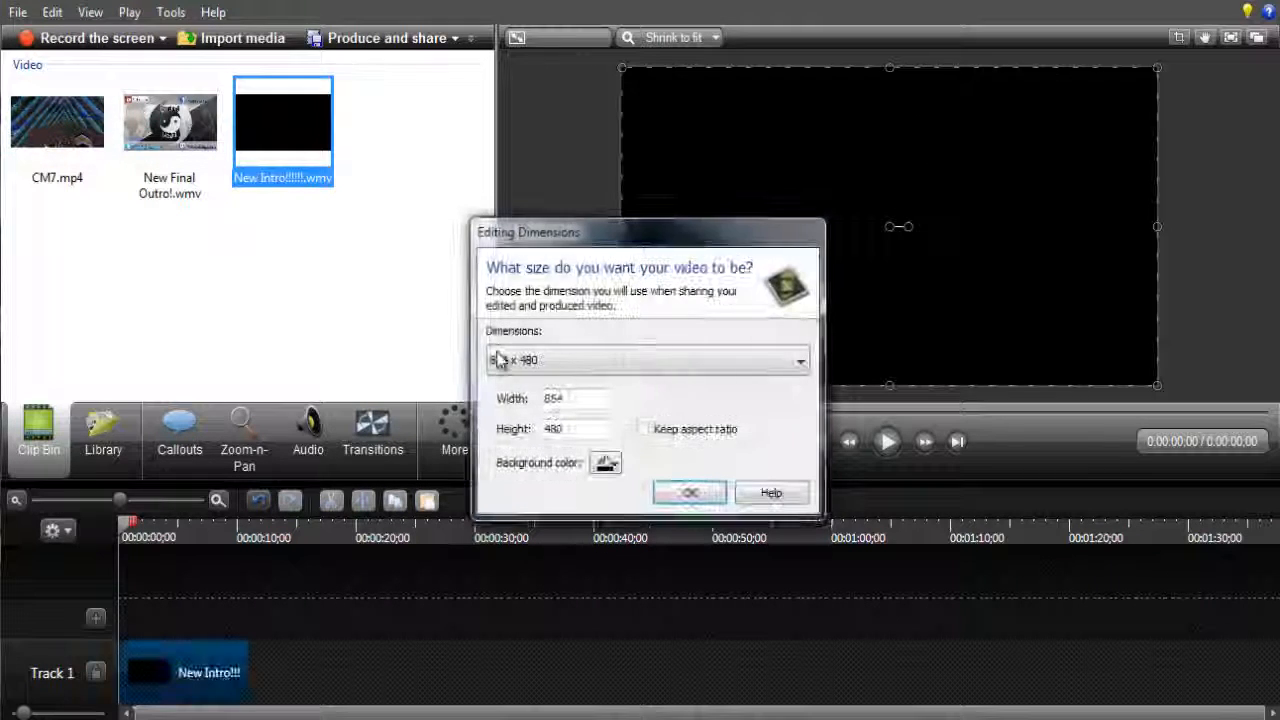
pyautogui.click(566, 366)
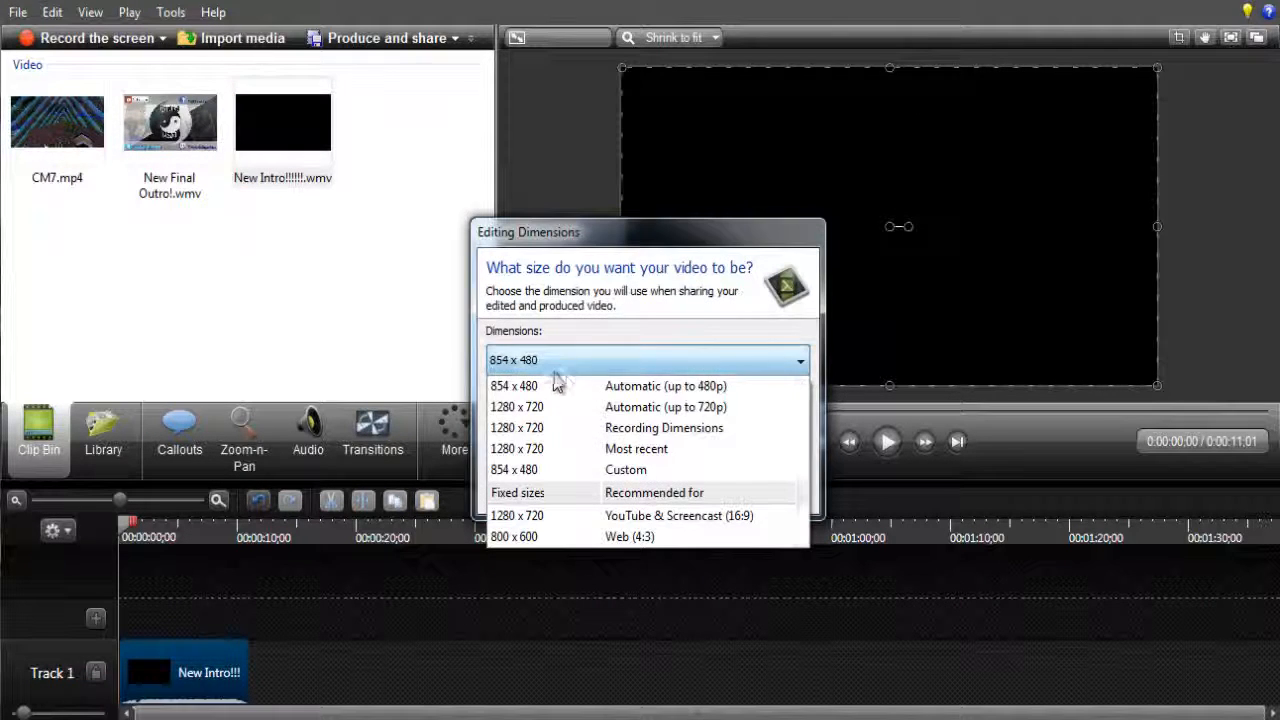
pyautogui.click(553, 519)
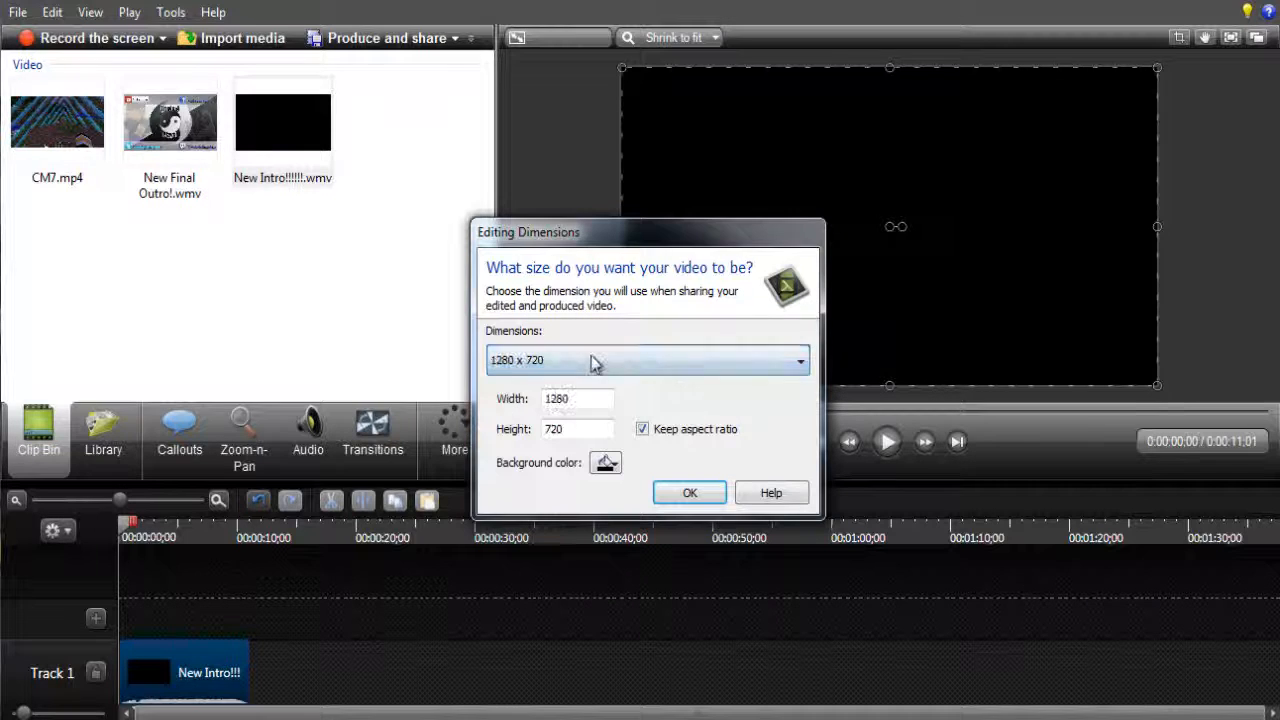
pyautogui.click(558, 405)
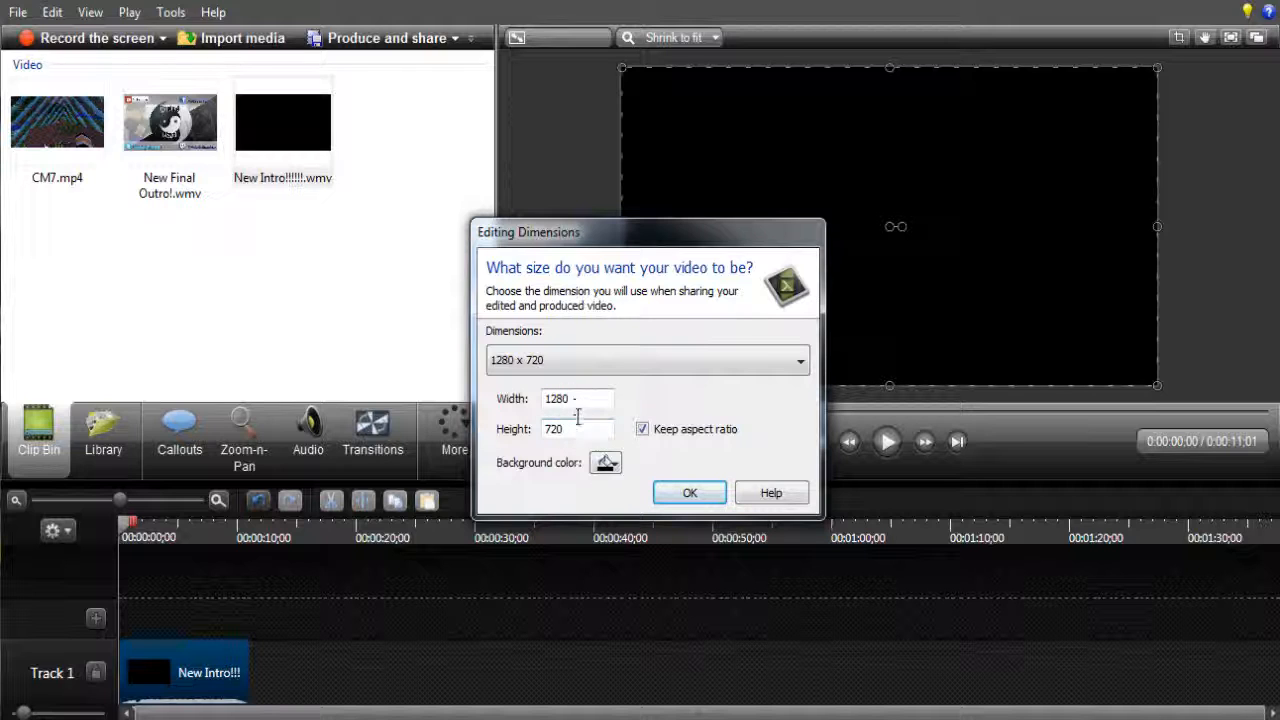
pyautogui.click(689, 492)
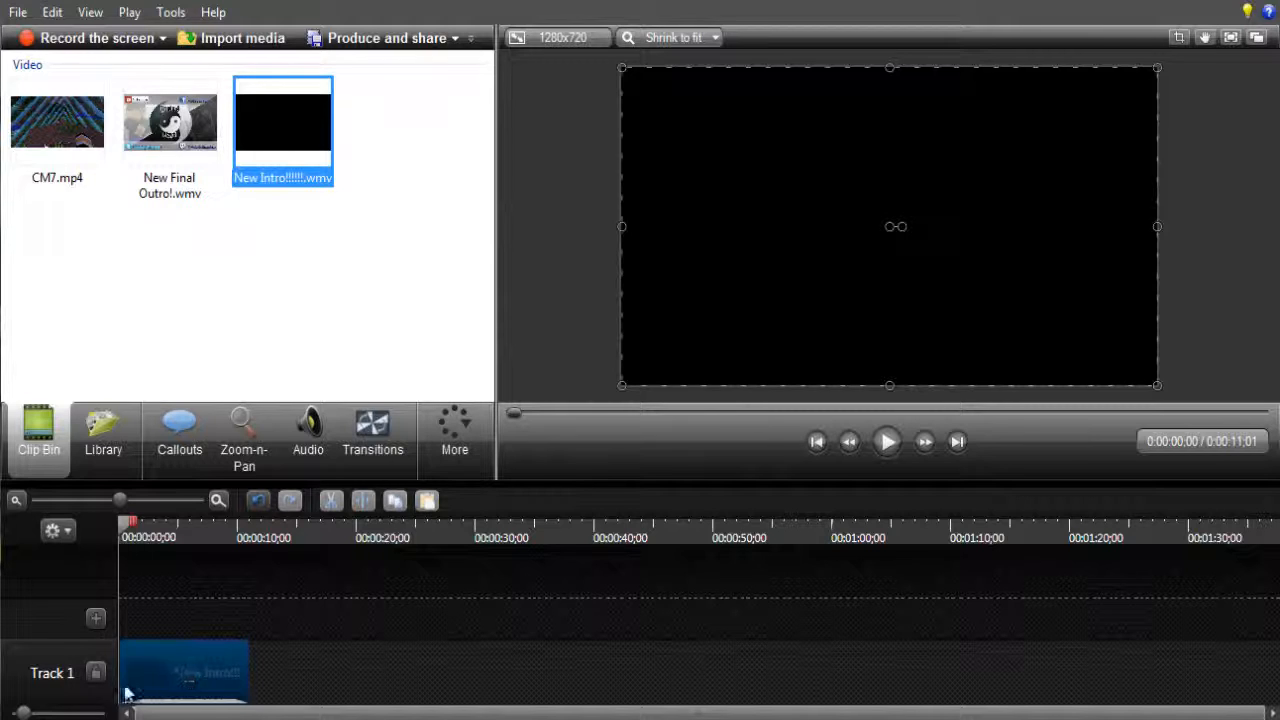
# - Trim the start of the intro clip slightly to a 10;26 duration and move the playhead to the clip's end
pyautogui.moveTo(127, 694); pyautogui.dragTo(124, 694)
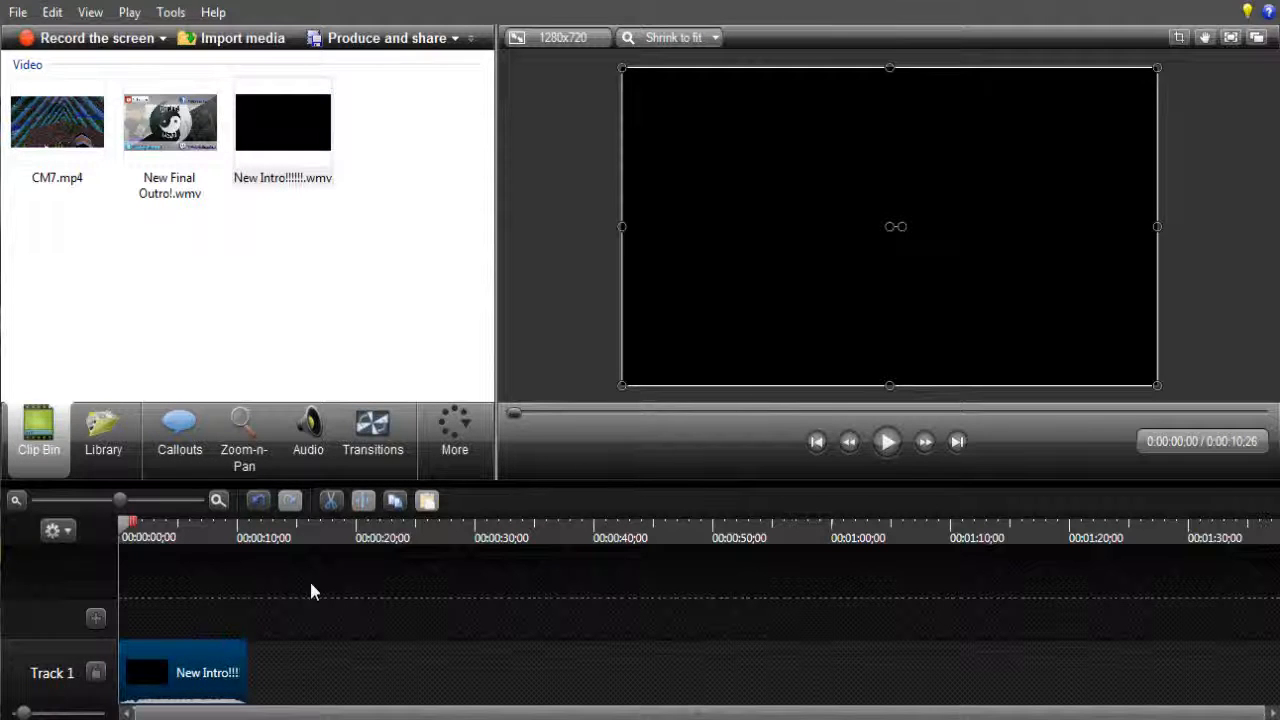
pyautogui.moveTo(124, 532); pyautogui.dragTo(848, 542)
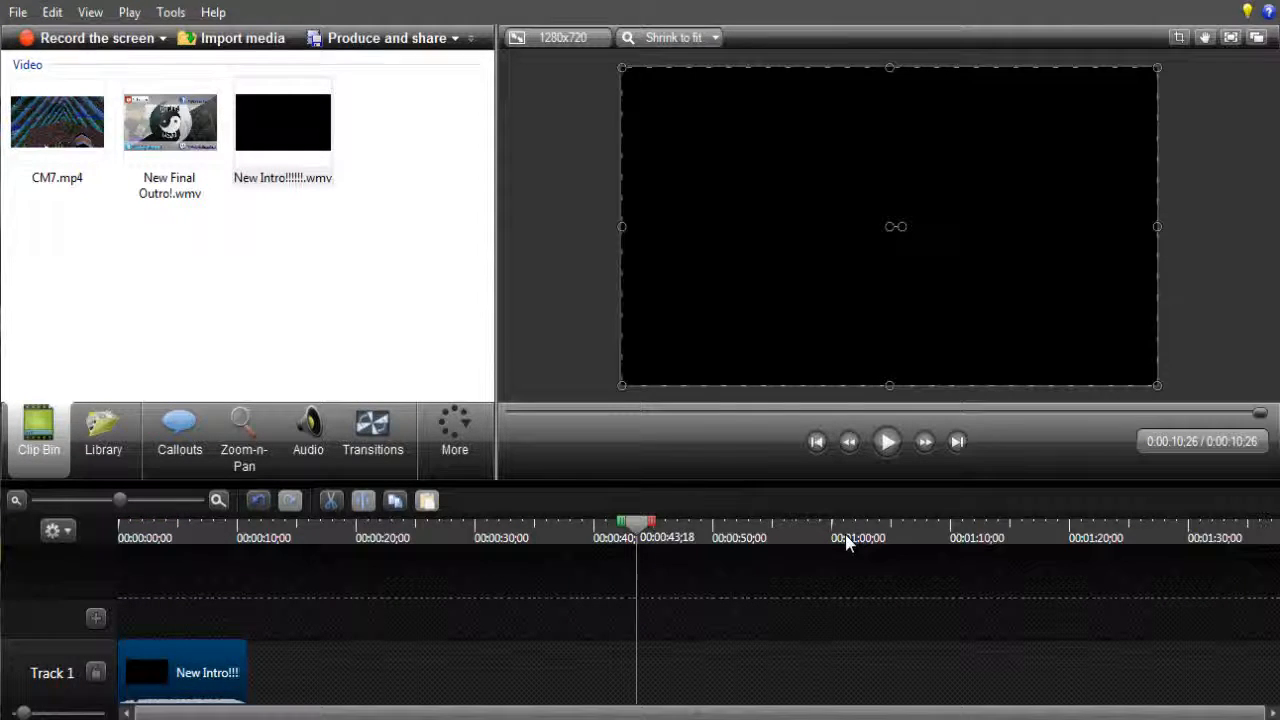
pyautogui.click(477, 550)
pyautogui.moveTo(506, 537); pyautogui.dragTo(248, 590)
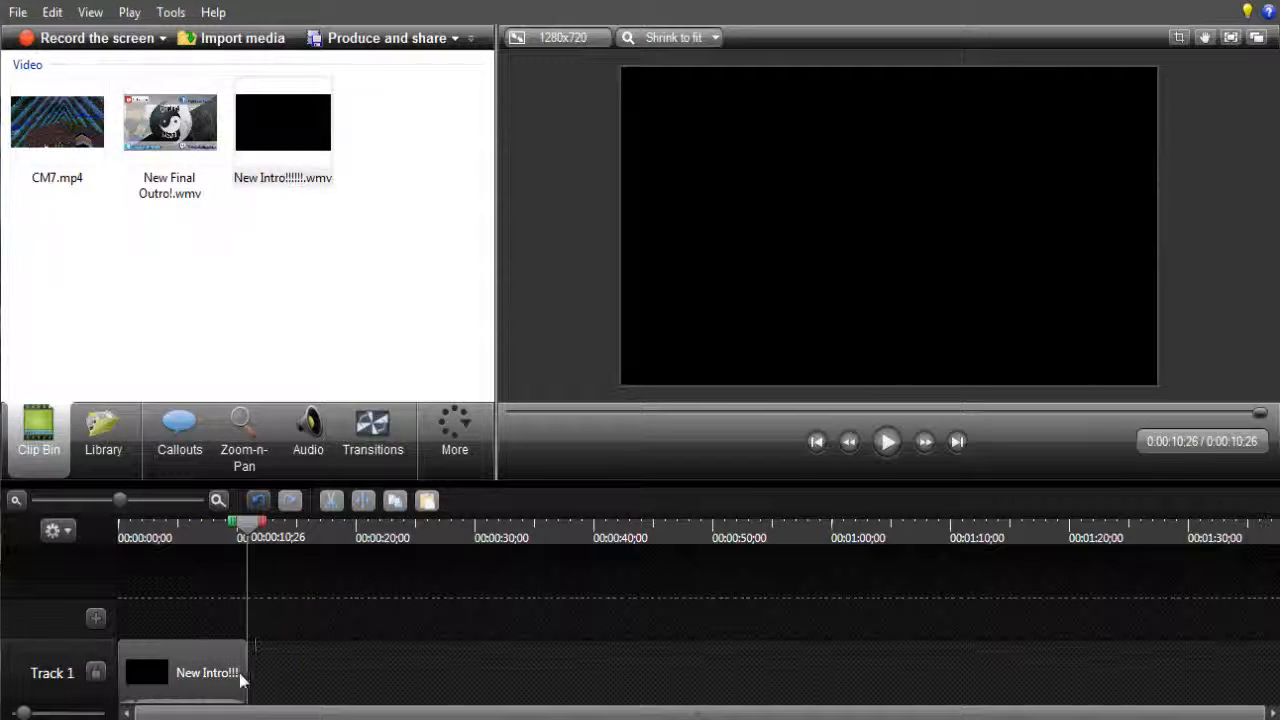
pyautogui.moveTo(243, 680); pyautogui.dragTo(234, 679)
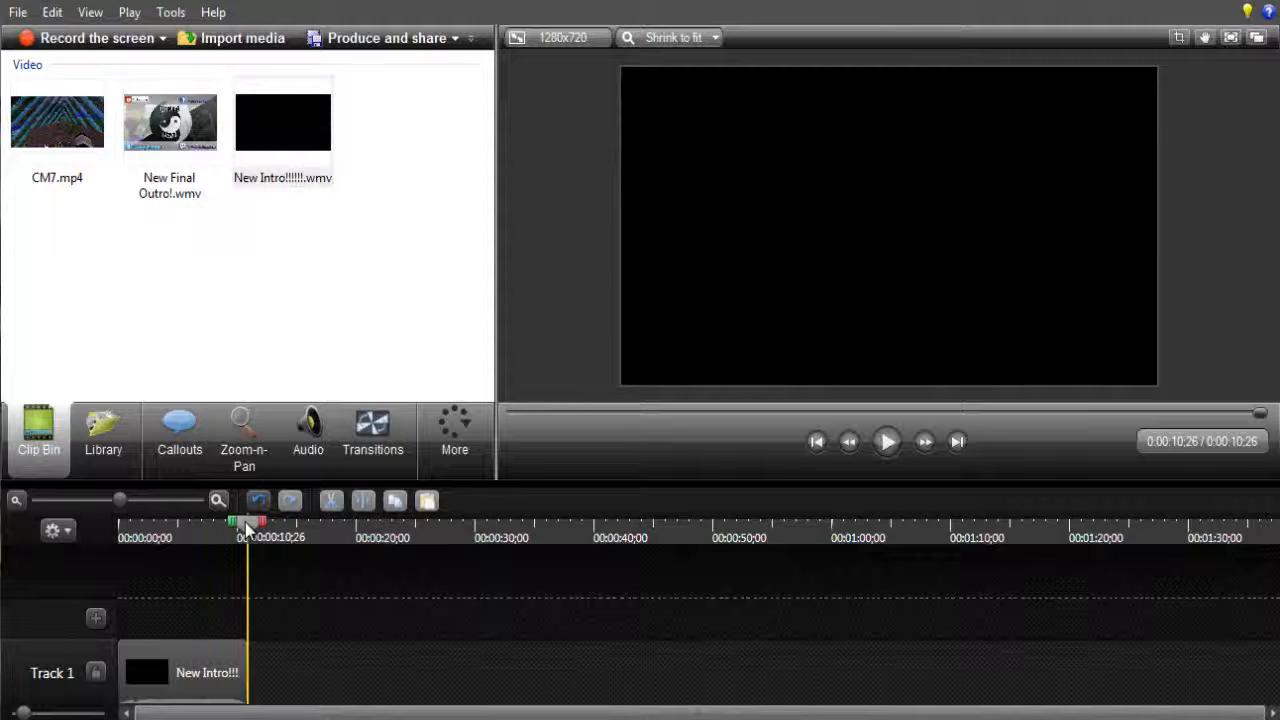
# - Select the intro clip, preview a section from about 5;19, and return the playhead to about 6;18
pyautogui.moveTo(248, 528); pyautogui.dragTo(192, 549)
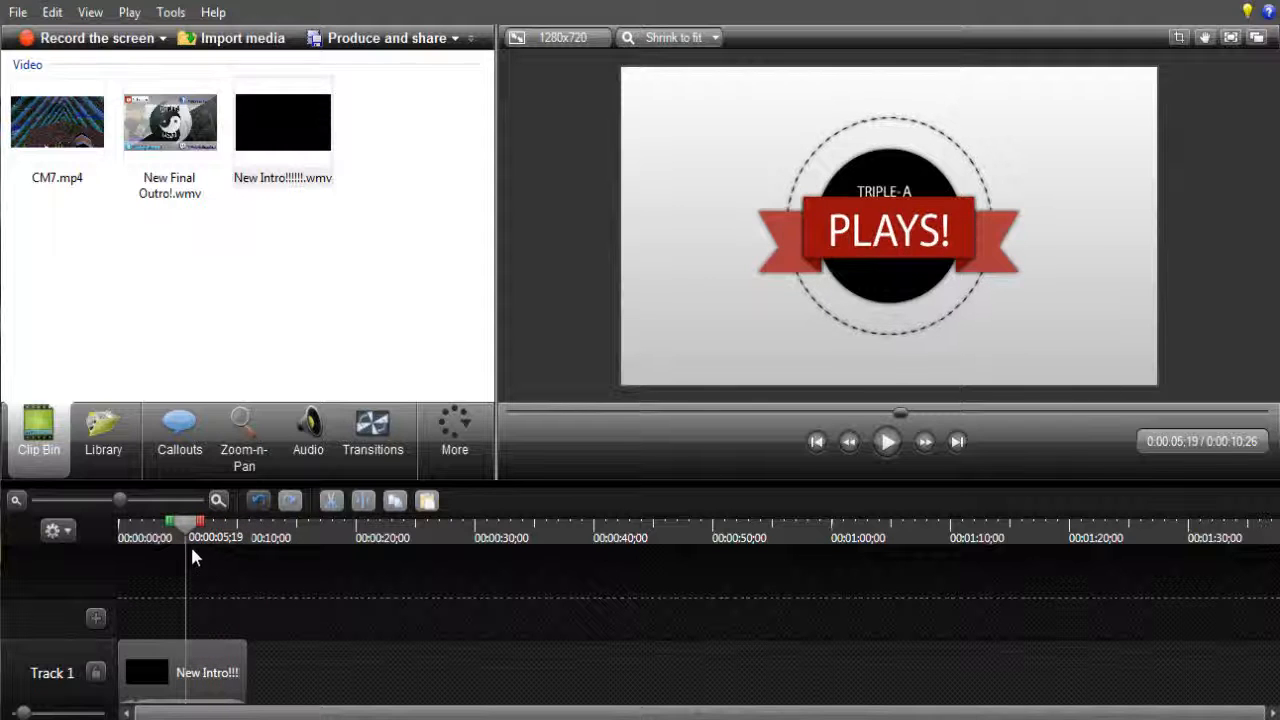
pyautogui.click(222, 676)
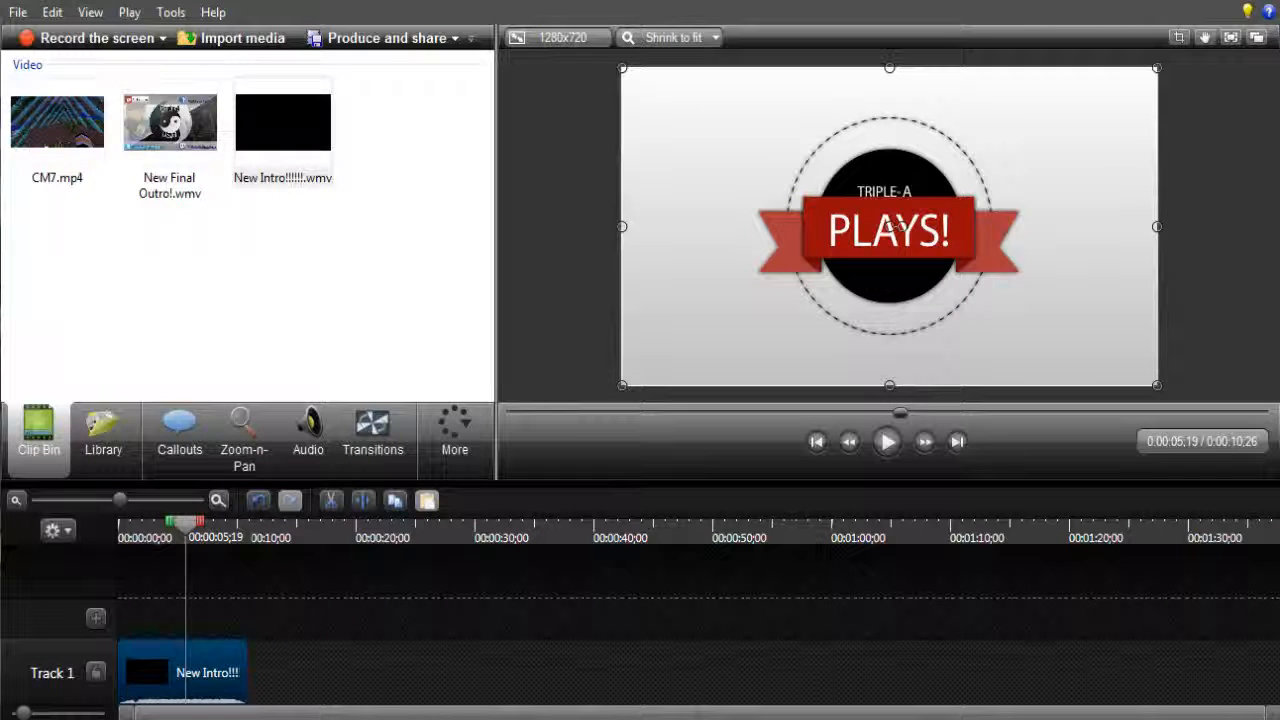
pyautogui.click(1042, 716)
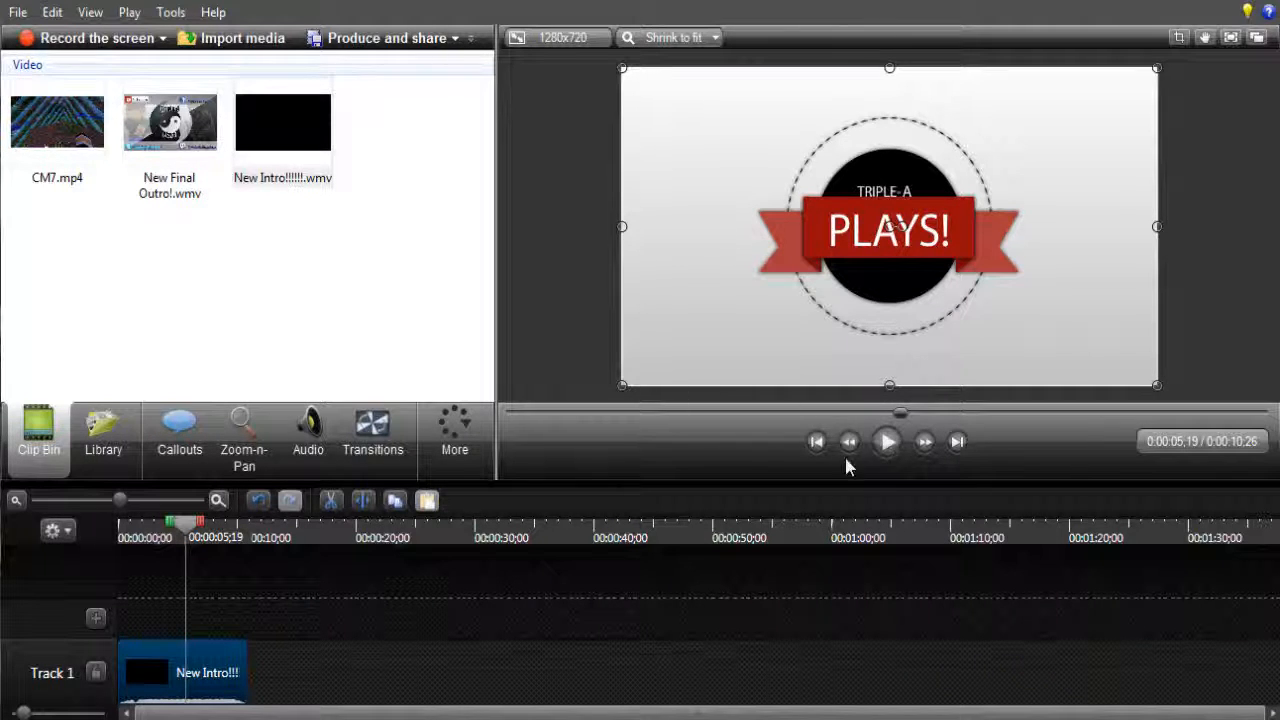
pyautogui.click(887, 443)
pyautogui.click(889, 444)
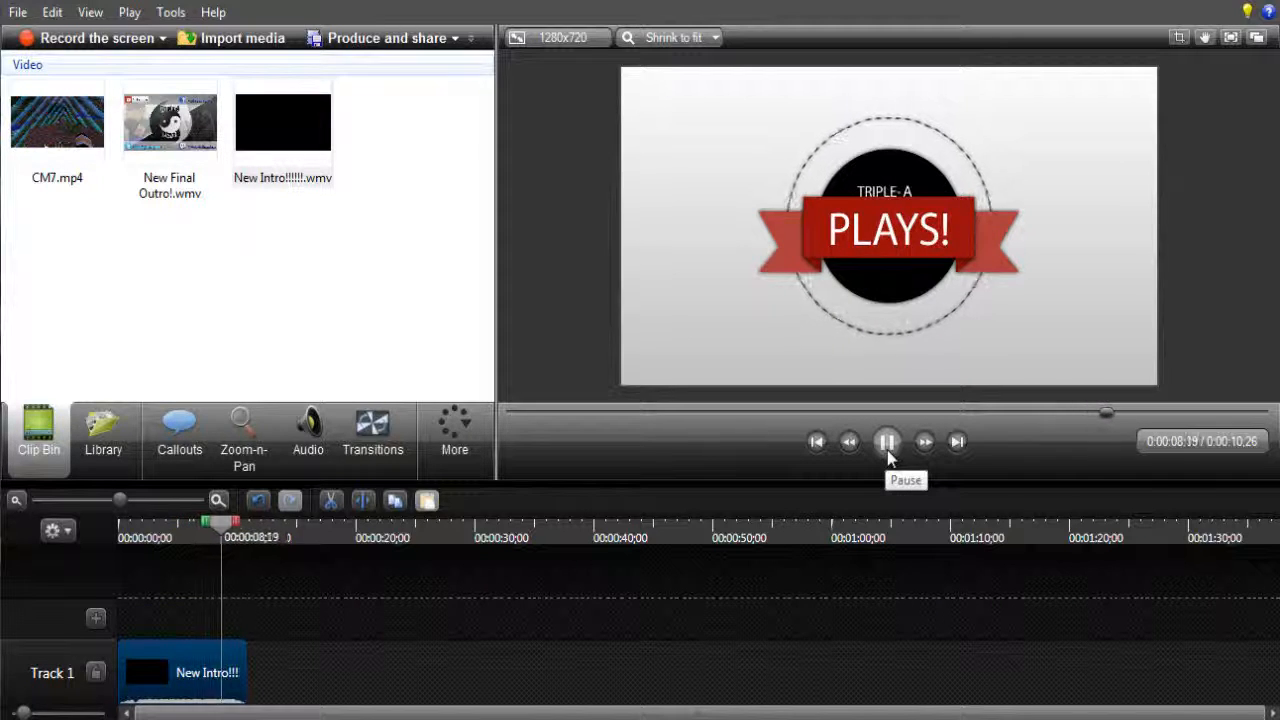
pyautogui.press('space')
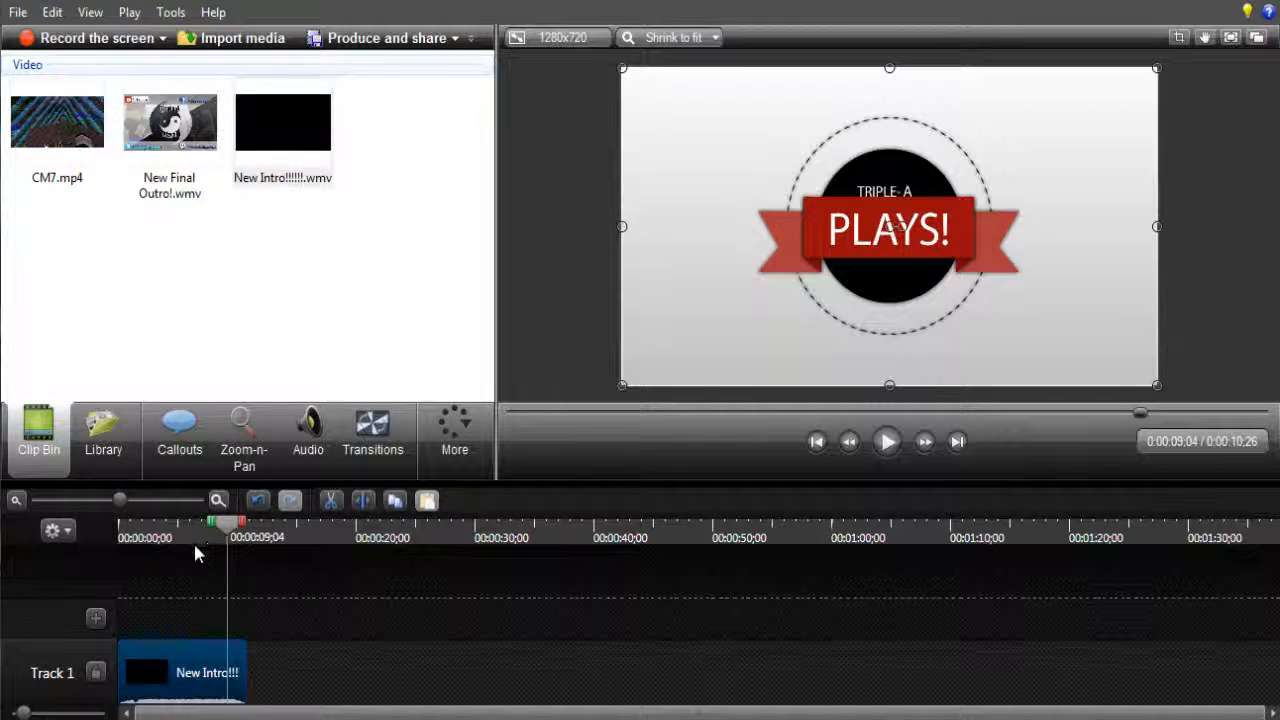
pyautogui.click(195, 545)
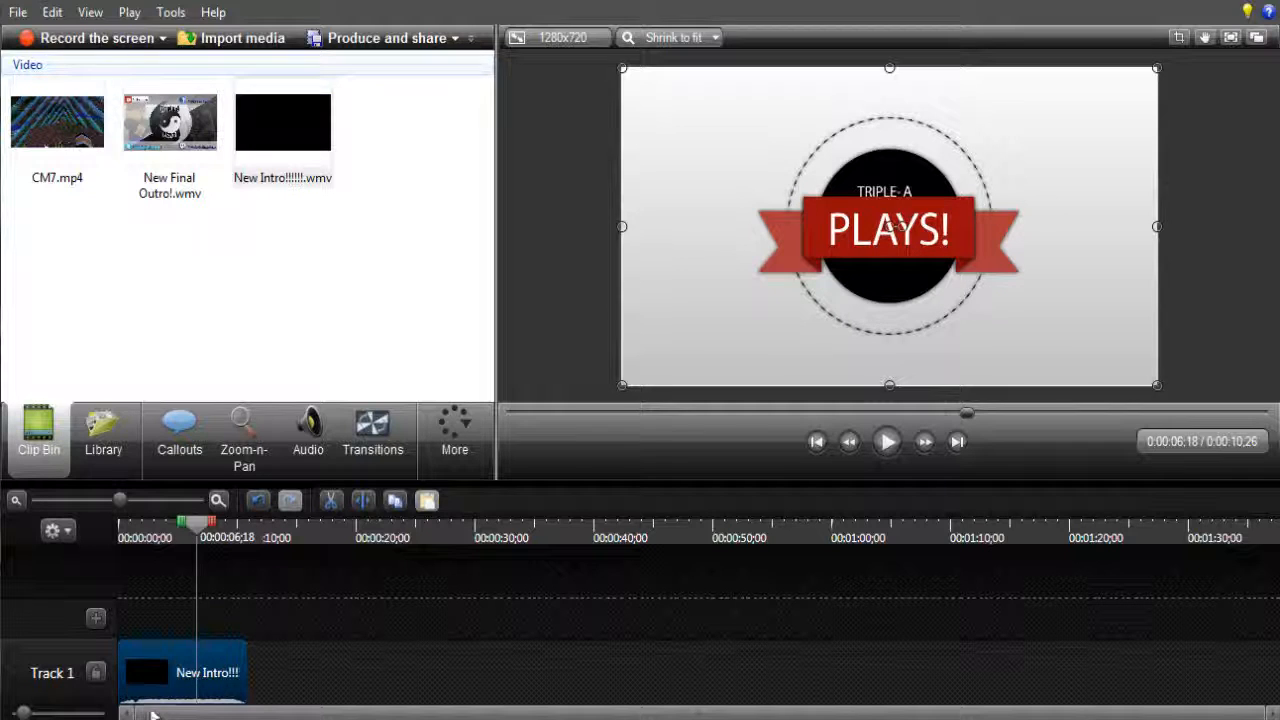
# - Raise the intro clip's audio volume in several increments and fine-tune its level on the timeline
pyautogui.click(307, 447)
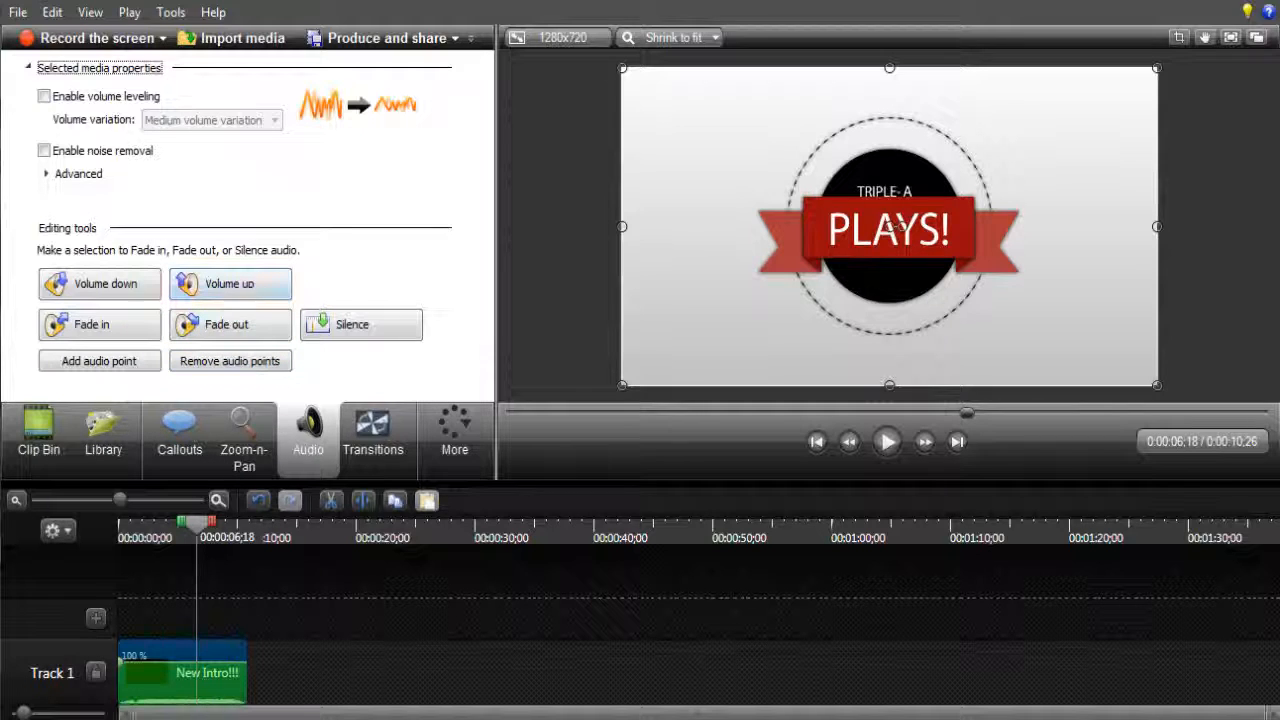
pyautogui.click(229, 303)
pyautogui.click(228, 300)
pyautogui.click(228, 300)
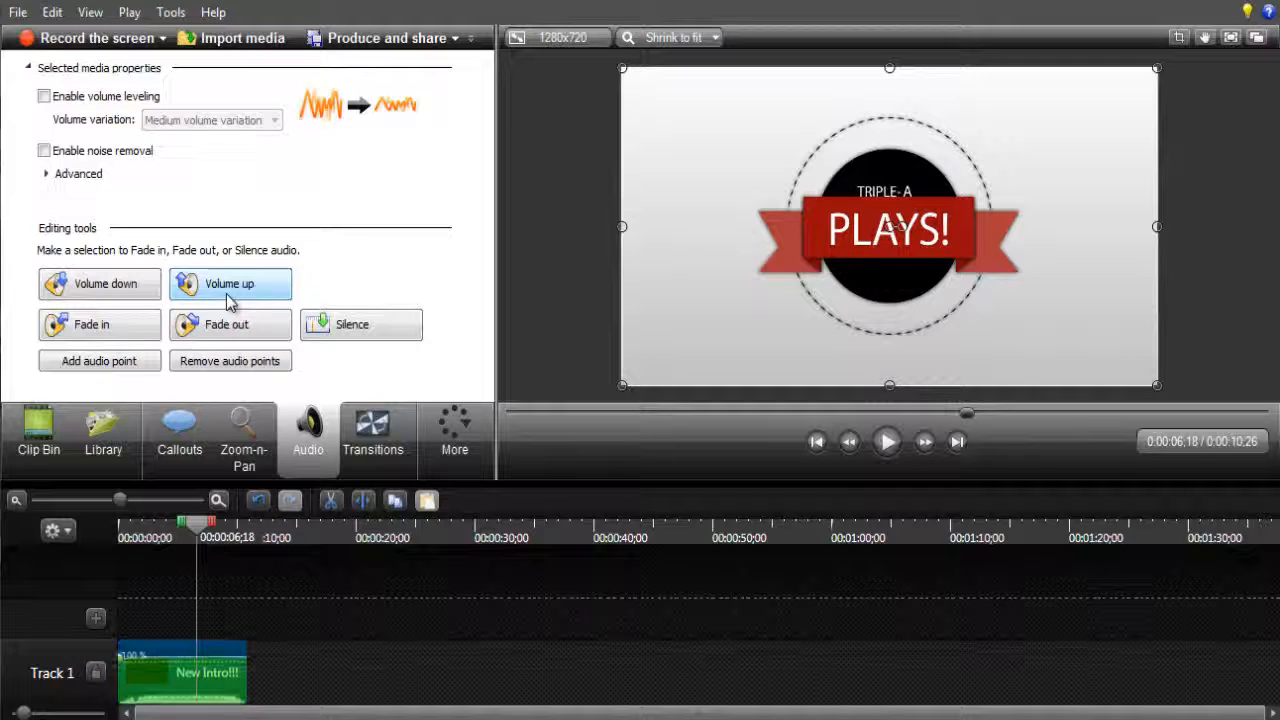
pyautogui.click(228, 300)
pyautogui.click(230, 302)
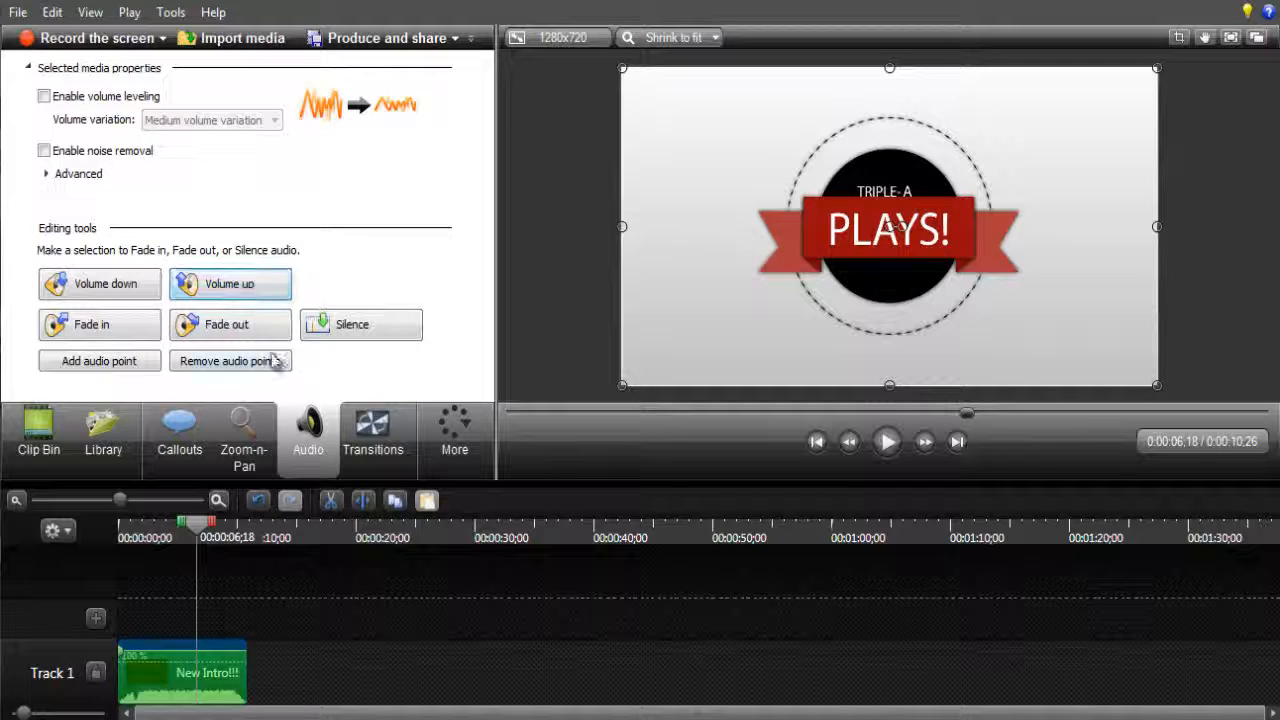
pyautogui.click(273, 361)
pyautogui.click(229, 288)
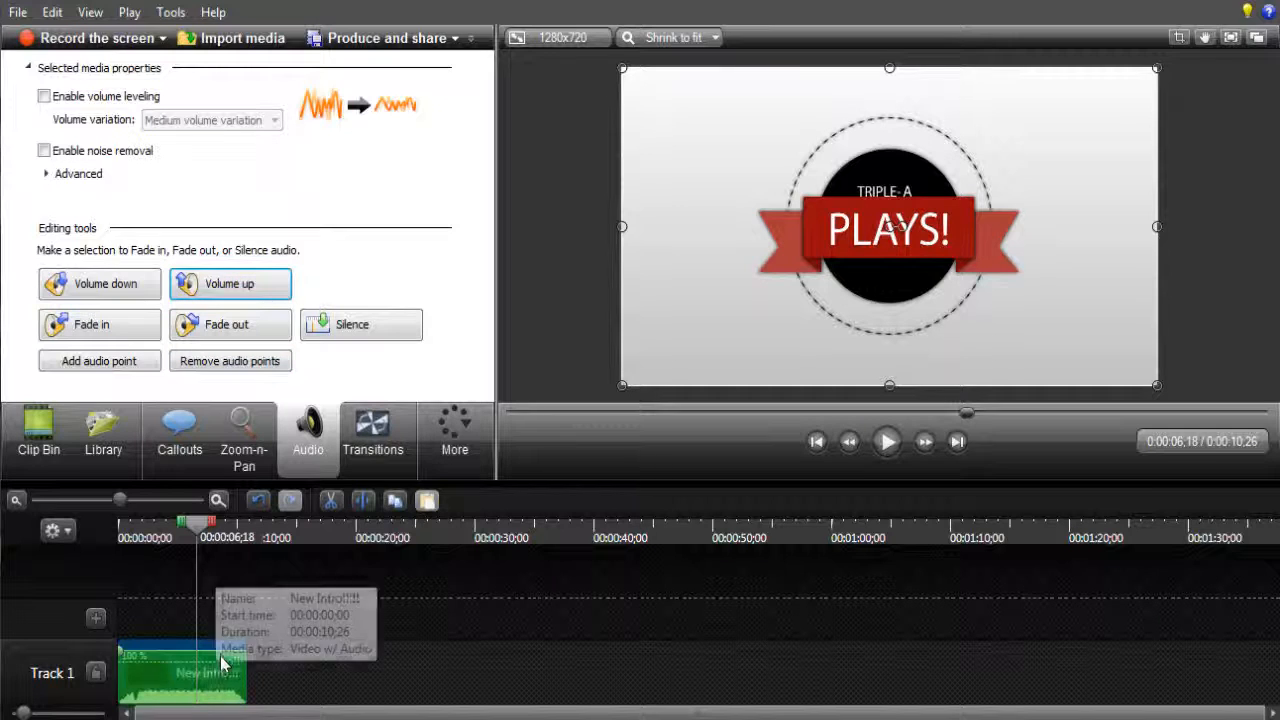
pyautogui.moveTo(218, 651); pyautogui.dragTo(216, 652)
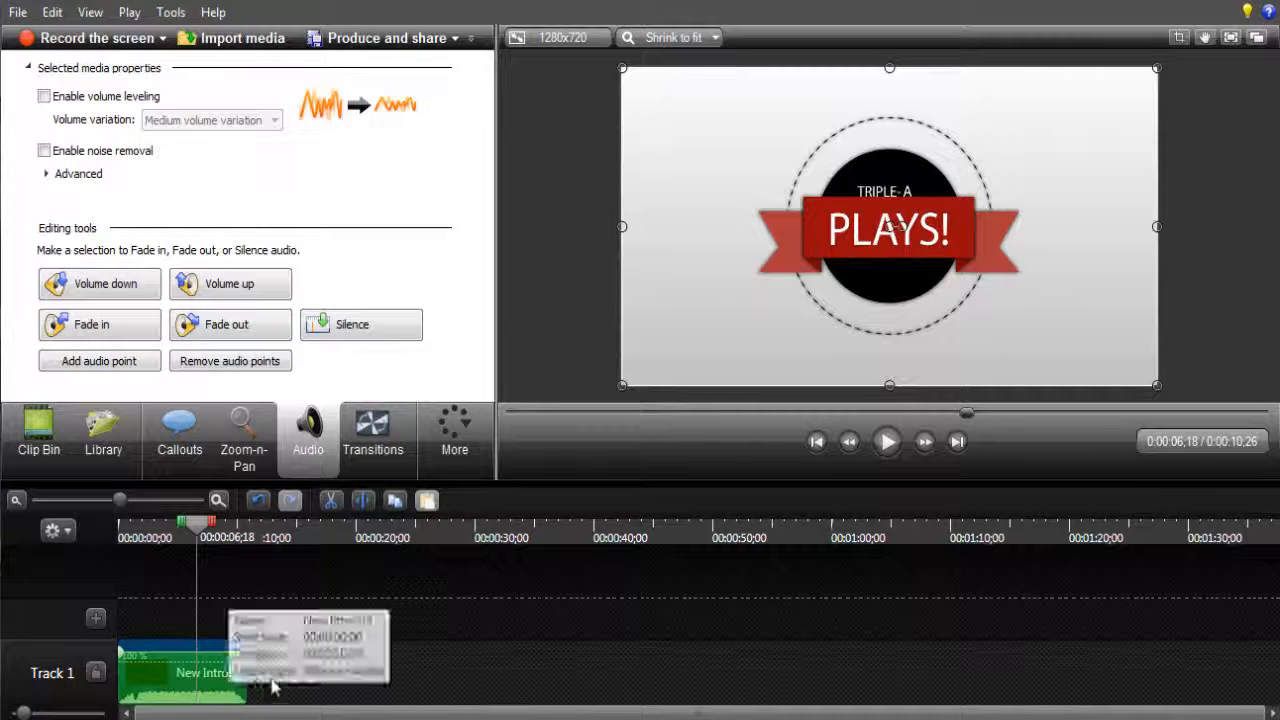
# - Silence the intro clip's audio and raise its volume level again on the timeline
pyautogui.click(325, 326)
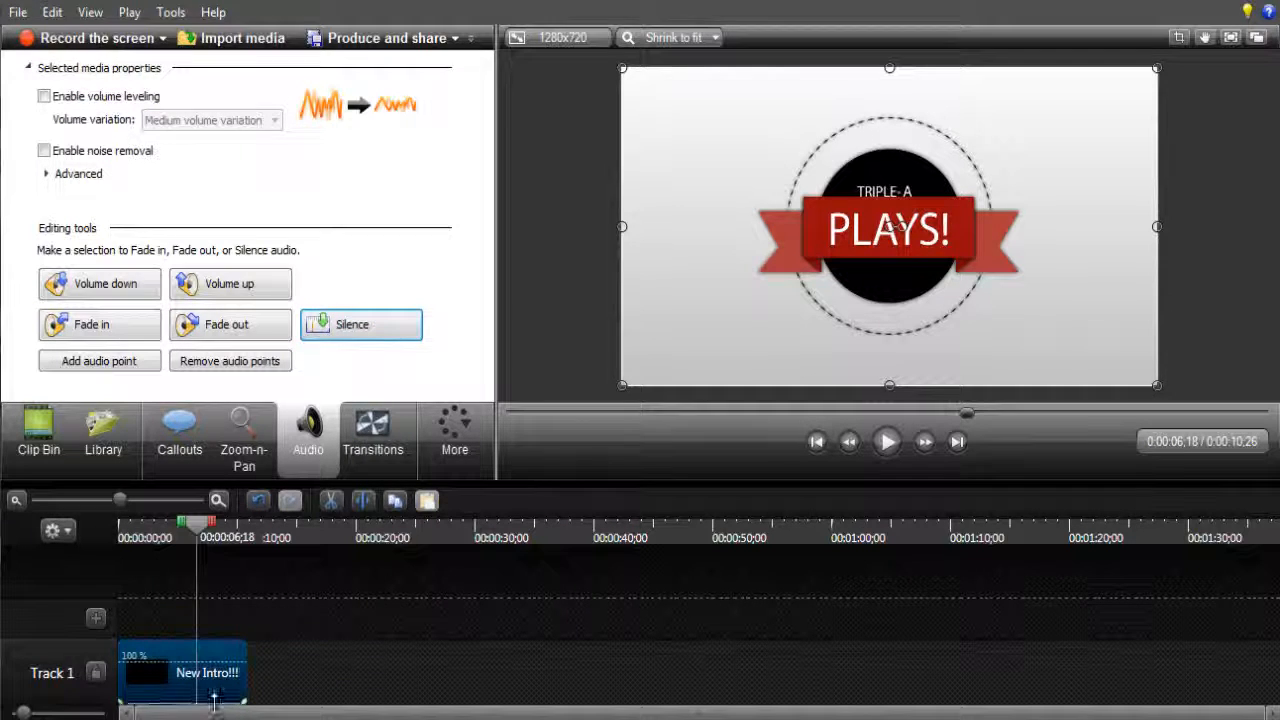
pyautogui.moveTo(214, 703); pyautogui.dragTo(219, 652)
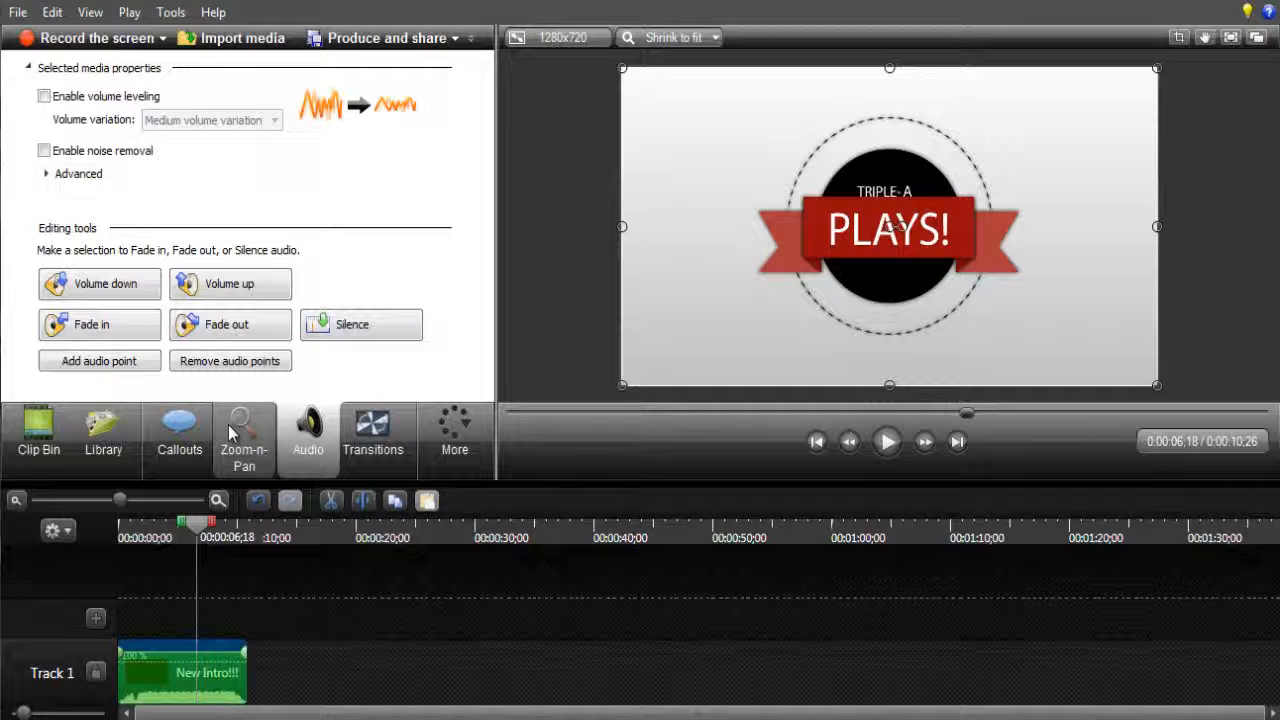
# - Separate the intro clip's video and audio, select the audio on Track 2, and play back a short section
pyautogui.rightClick(214, 649)
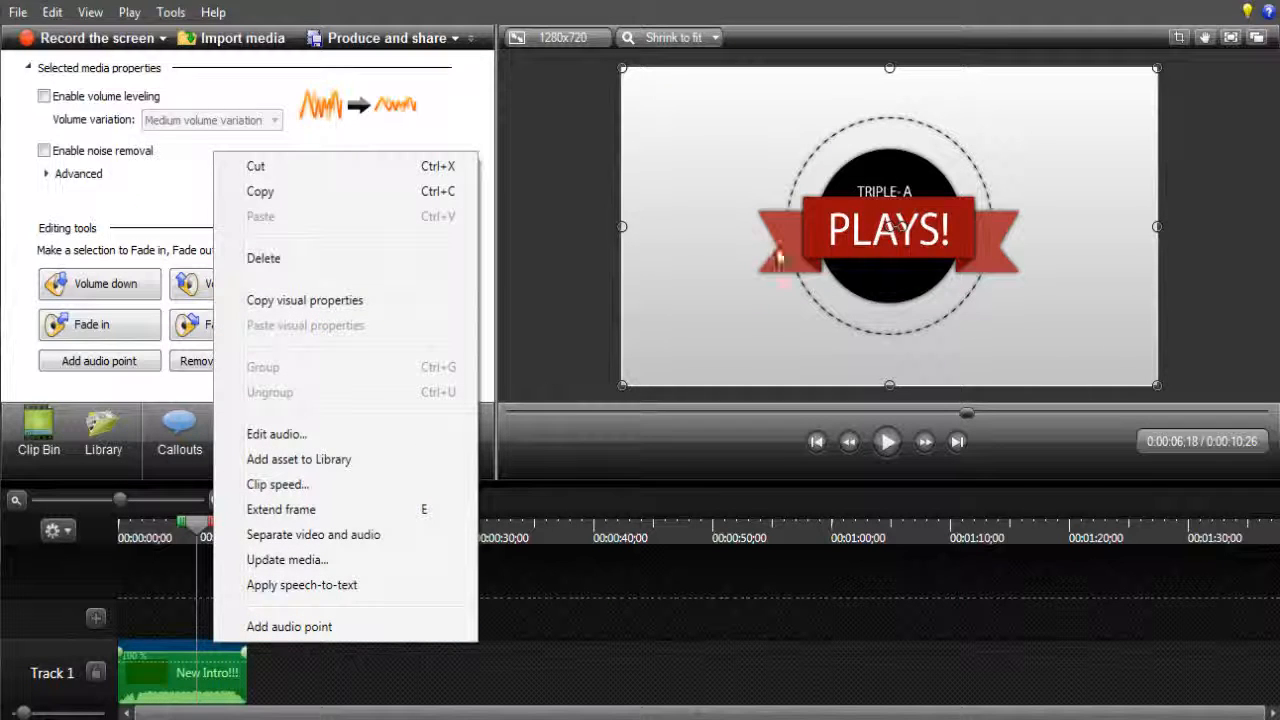
pyautogui.click(325, 537)
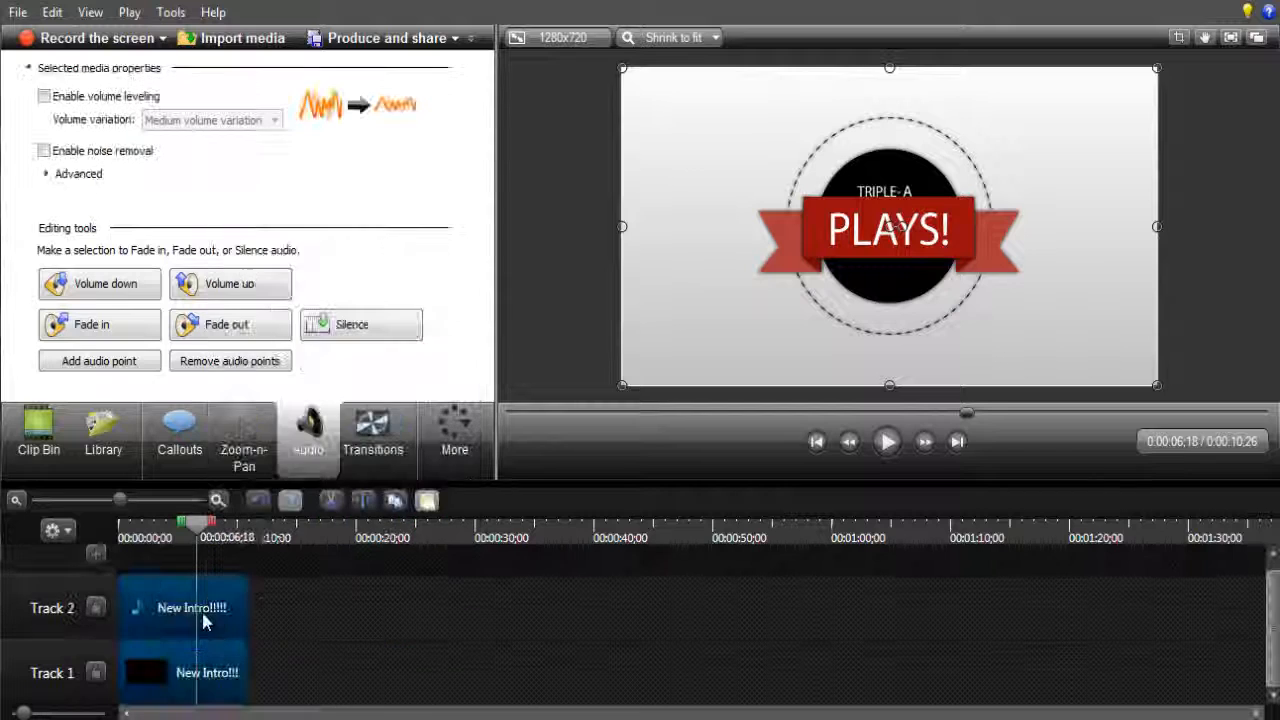
pyautogui.click(212, 608)
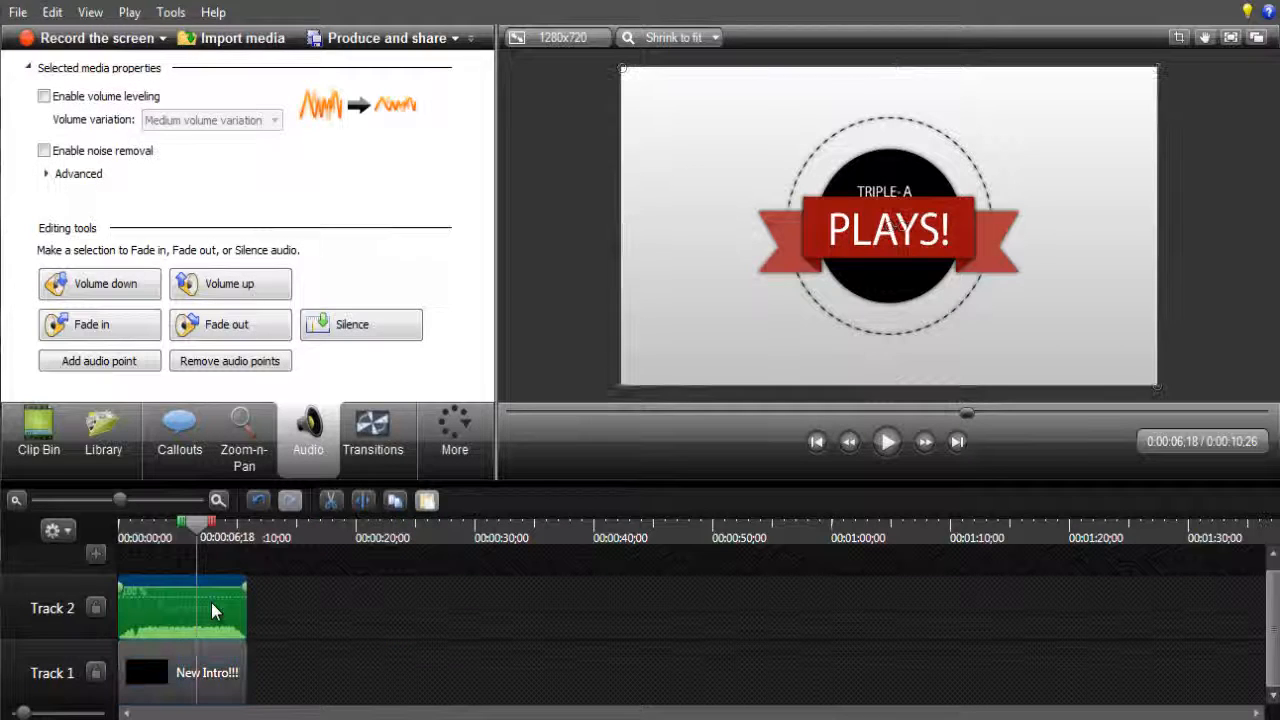
pyautogui.click(883, 440)
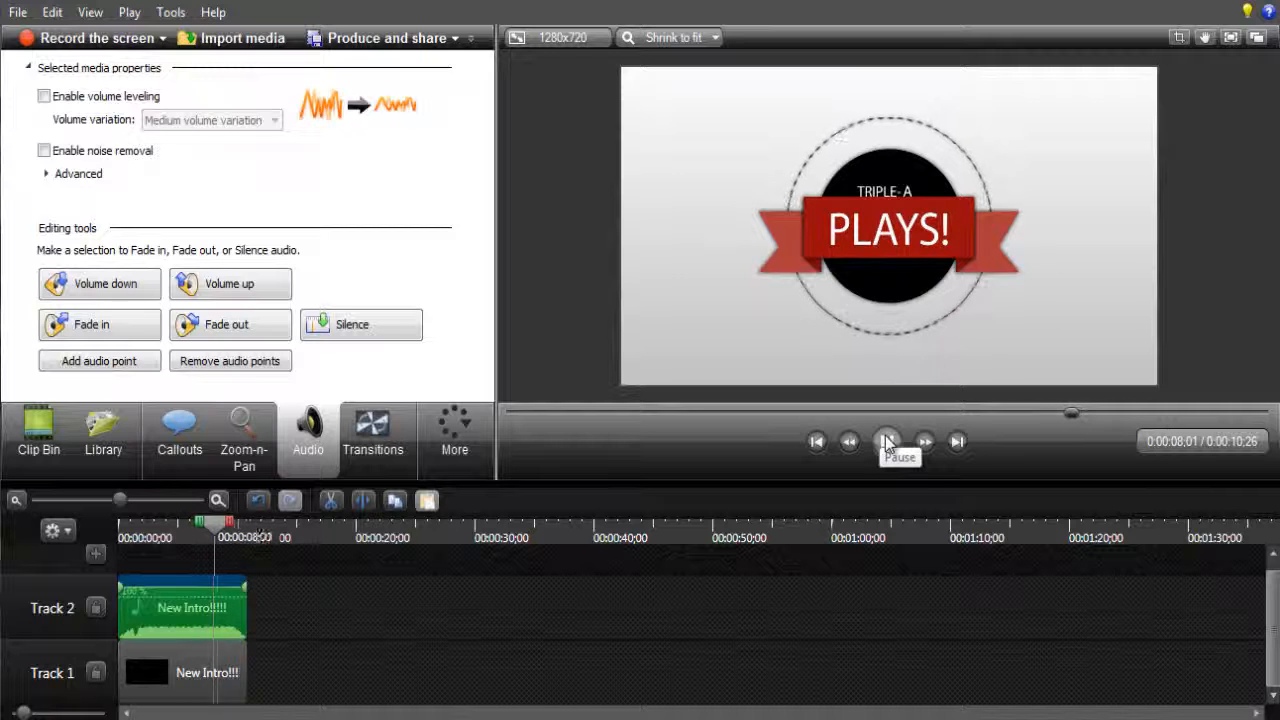
pyautogui.click(886, 442)
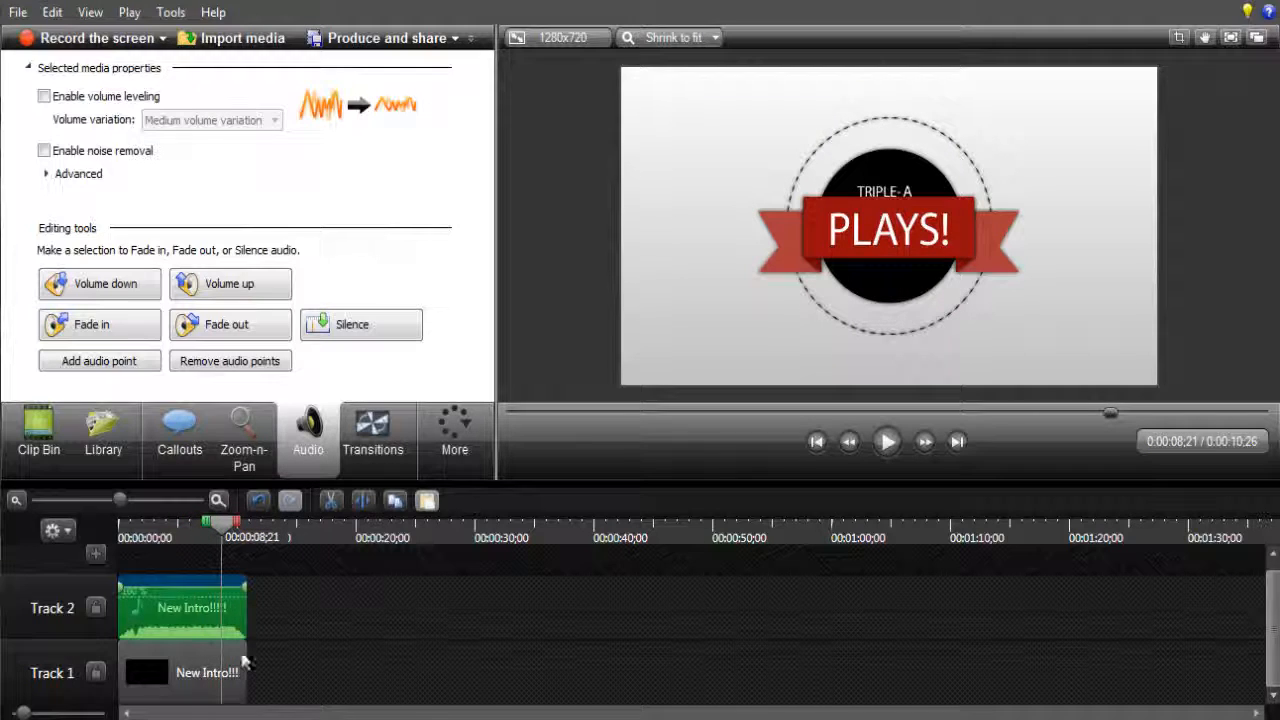
# - Delete the separated intro audio from Track 2 and preview the remaining video from about the 6-second mark
pyautogui.rightClick(186, 594)
pyautogui.click(232, 308)
pyautogui.click(197, 533)
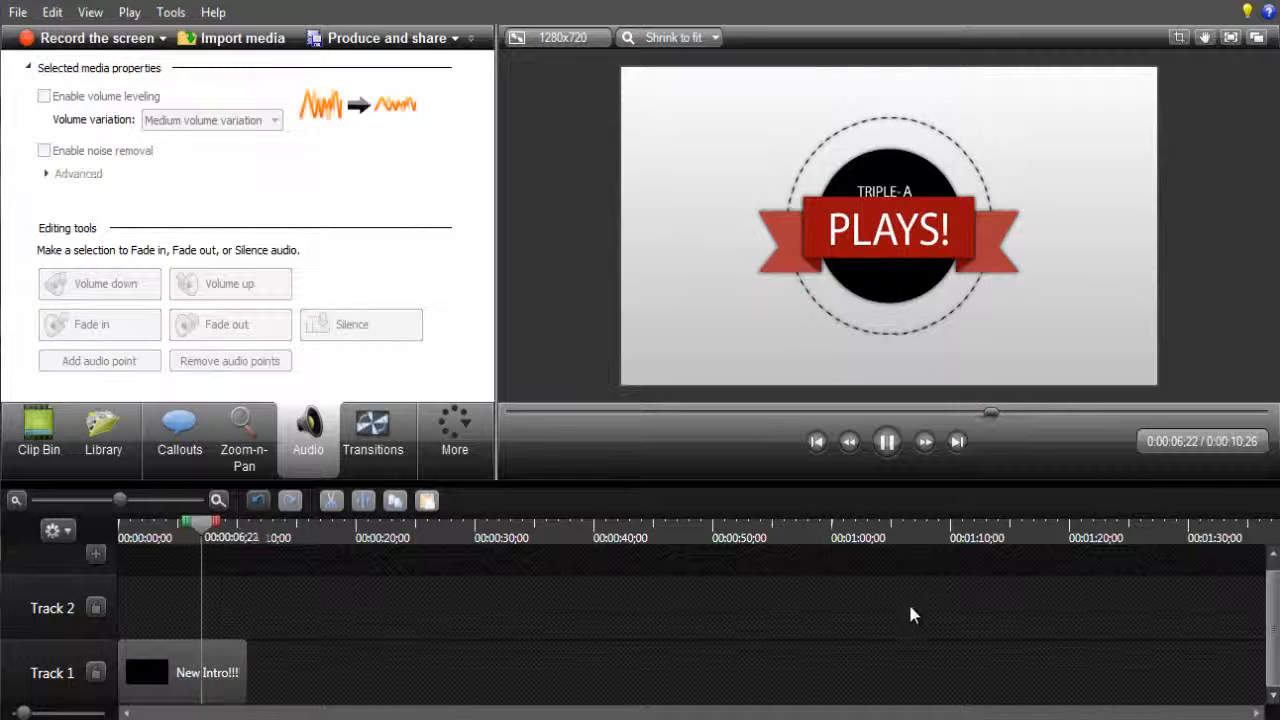
pyautogui.click(887, 441)
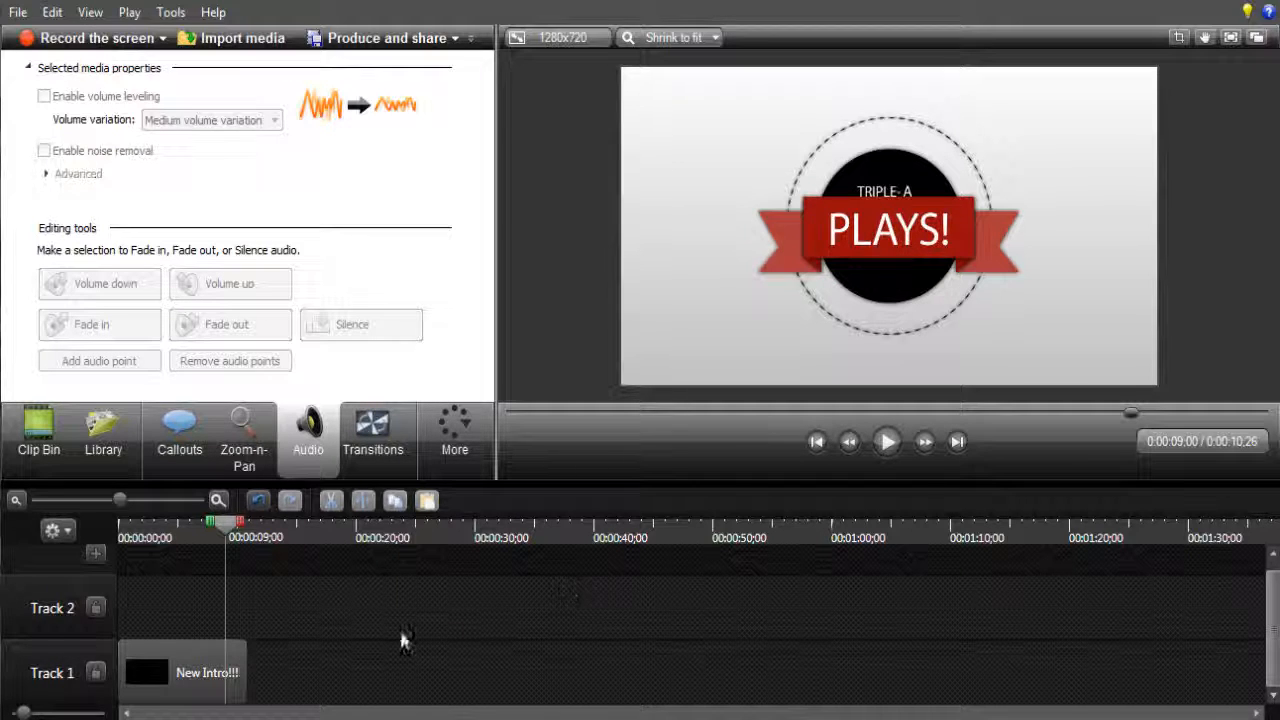
pyautogui.click(220, 680)
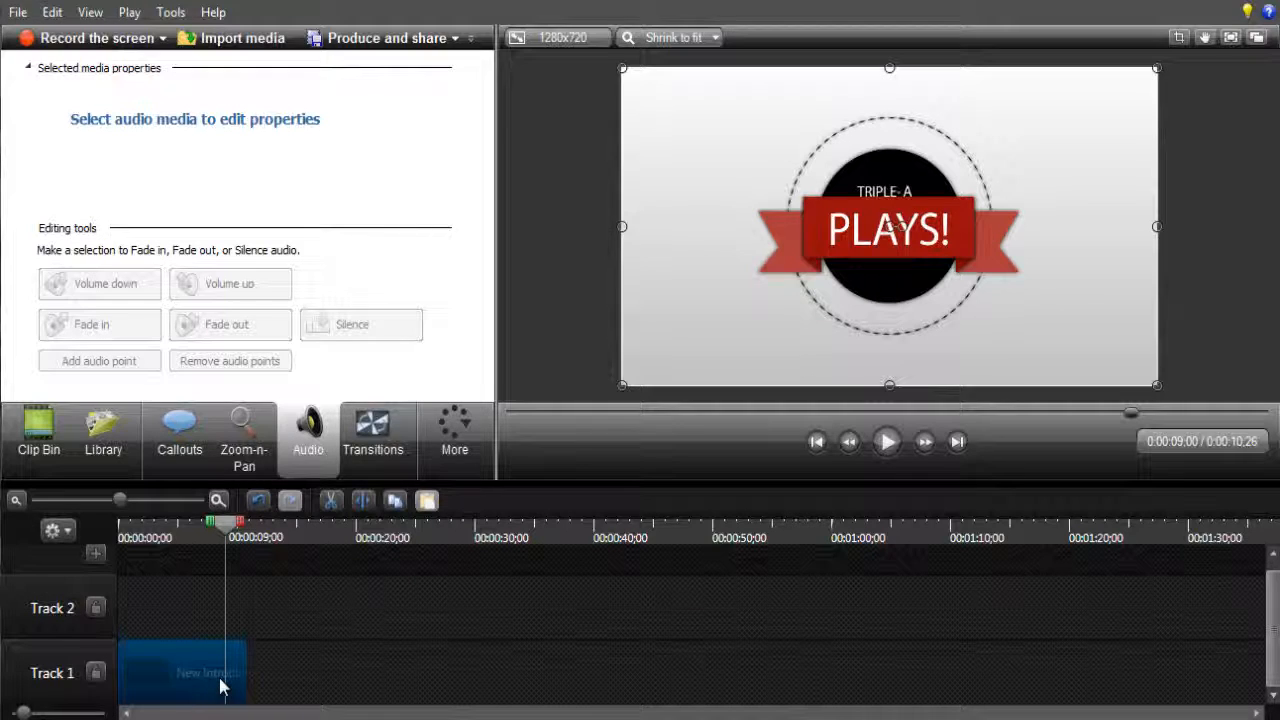
pyautogui.rightClick(222, 686)
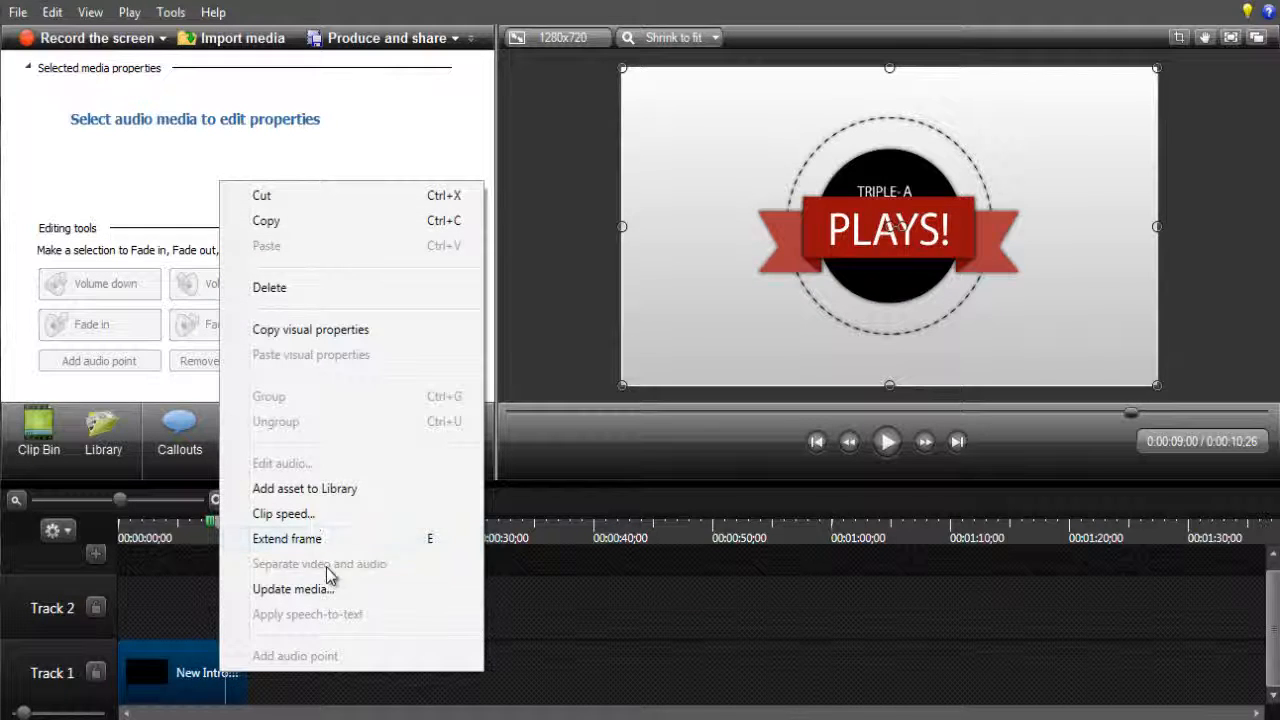
pyautogui.click(609, 592)
# - Place the CM7.mp4 clip on Track 1 after the intro, starting at about 14 seconds with a short gap between the clips
pyautogui.click(265, 537)
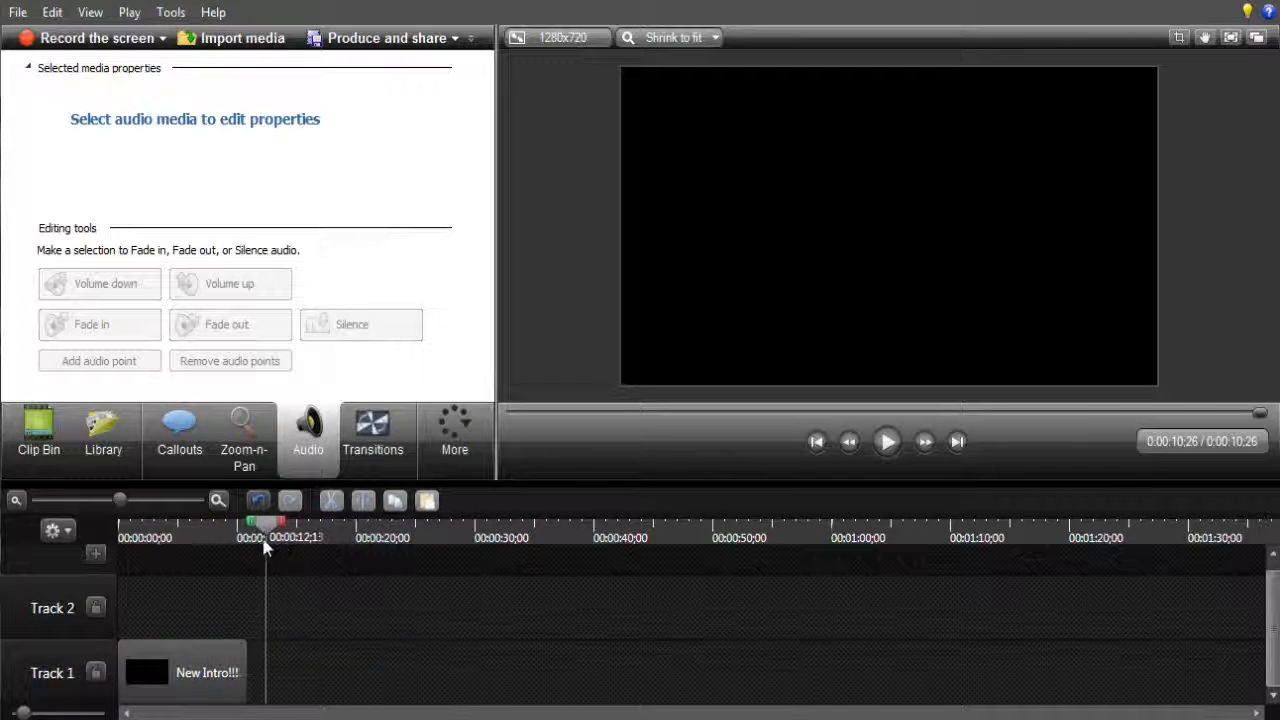
pyautogui.moveTo(265, 545); pyautogui.dragTo(247, 545)
pyautogui.click(38, 435)
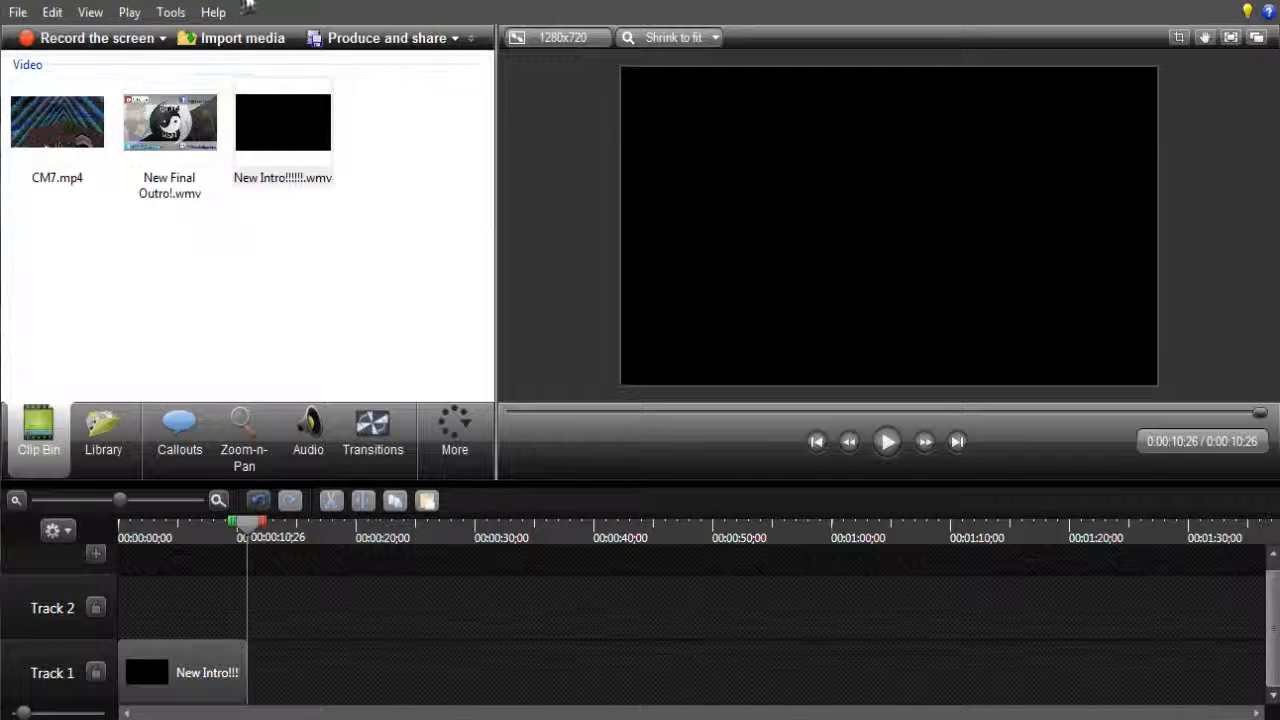
pyautogui.click(60, 135)
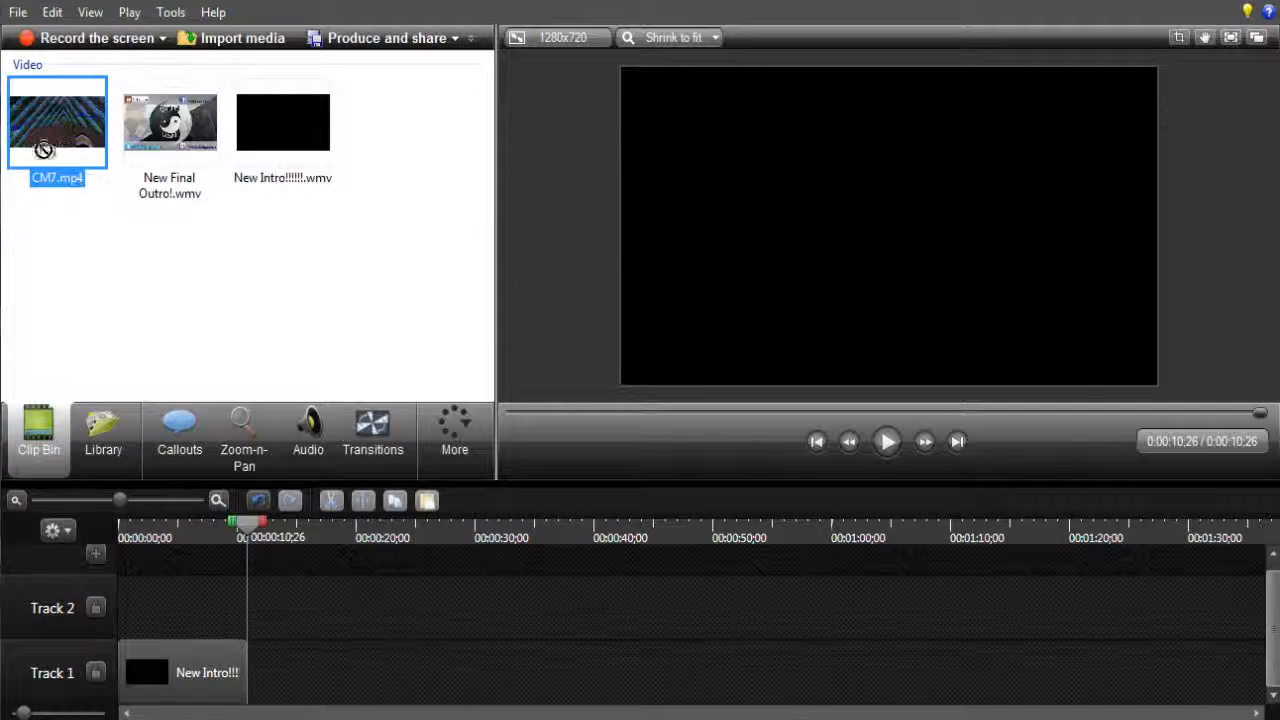
pyautogui.moveTo(43, 149); pyautogui.dragTo(237, 546)
pyautogui.moveTo(70, 98); pyautogui.dragTo(300, 665)
pyautogui.click(292, 540)
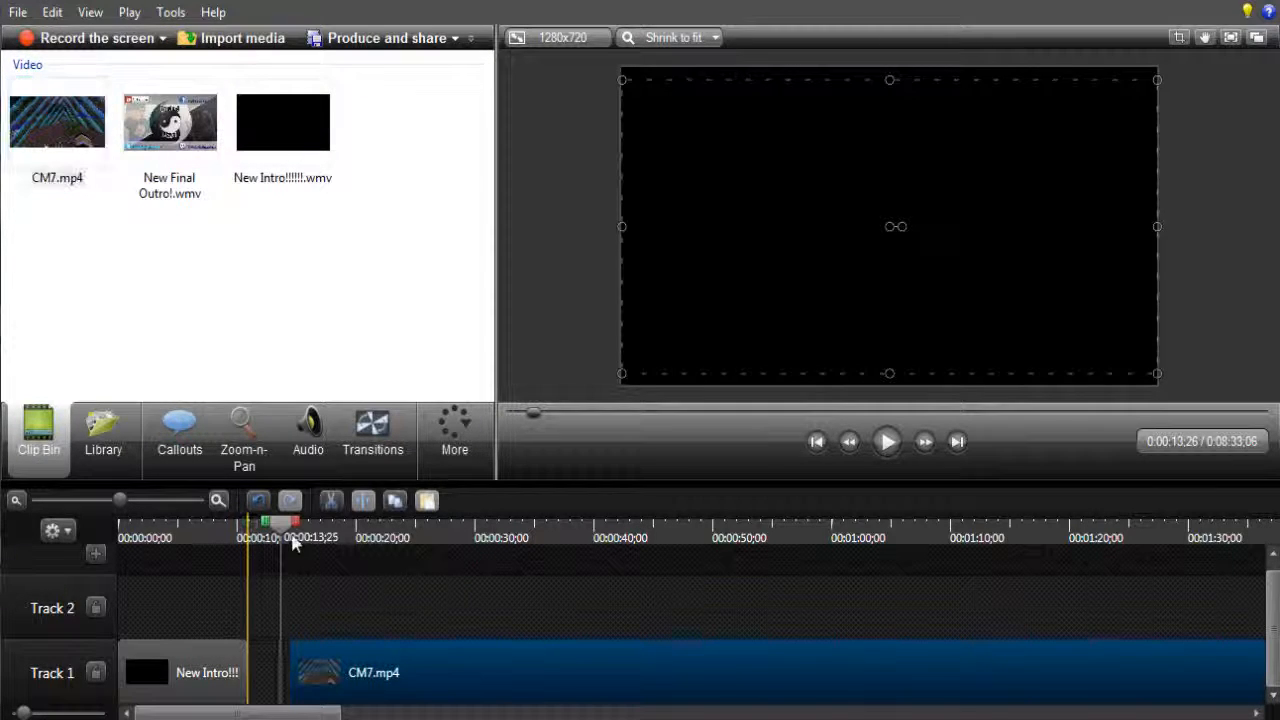
pyautogui.moveTo(292, 540); pyautogui.dragTo(296, 544)
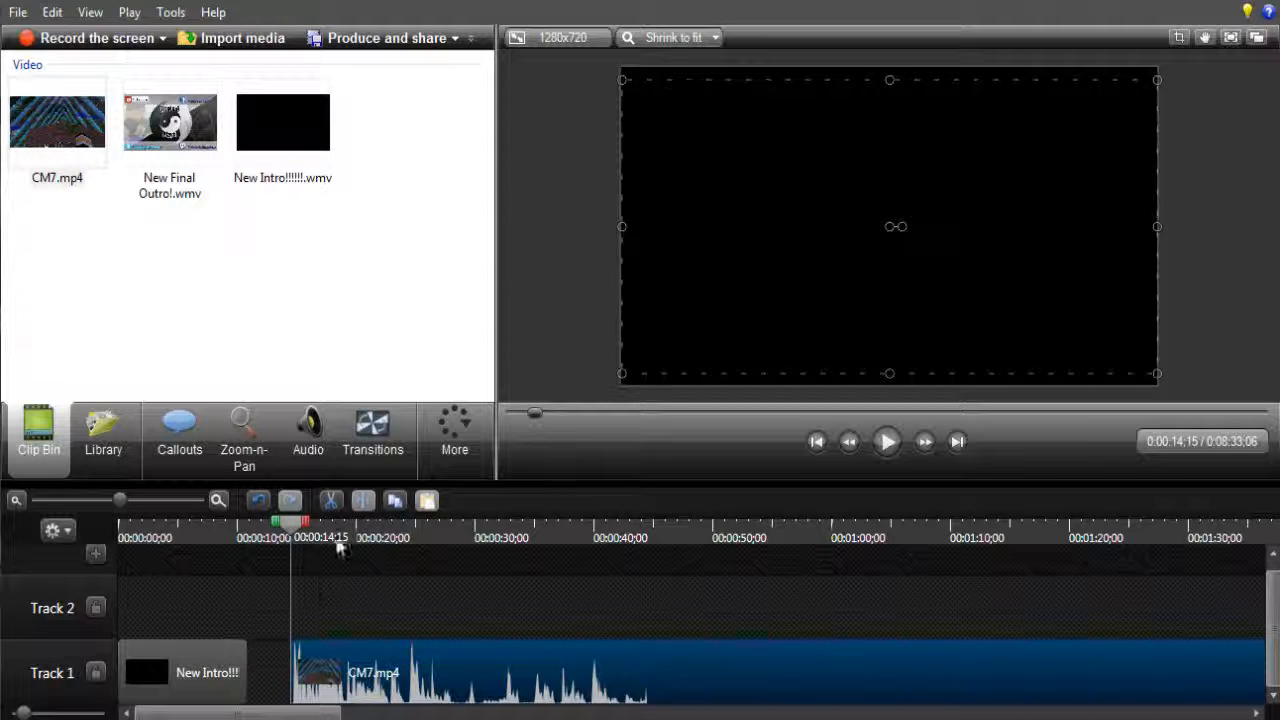
# - Apply the Fade through black transition to the start of CM7.mp4 and preview it
pyautogui.click(366, 438)
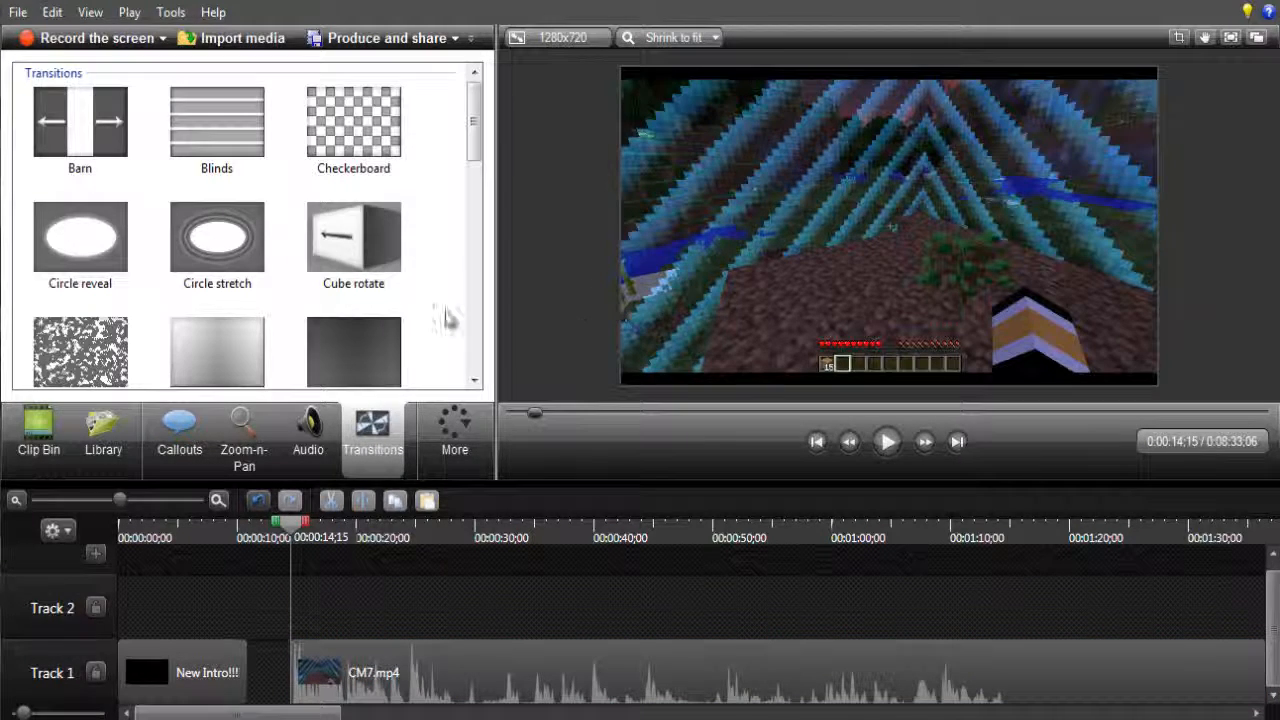
pyautogui.scroll(-2, 440, 160)
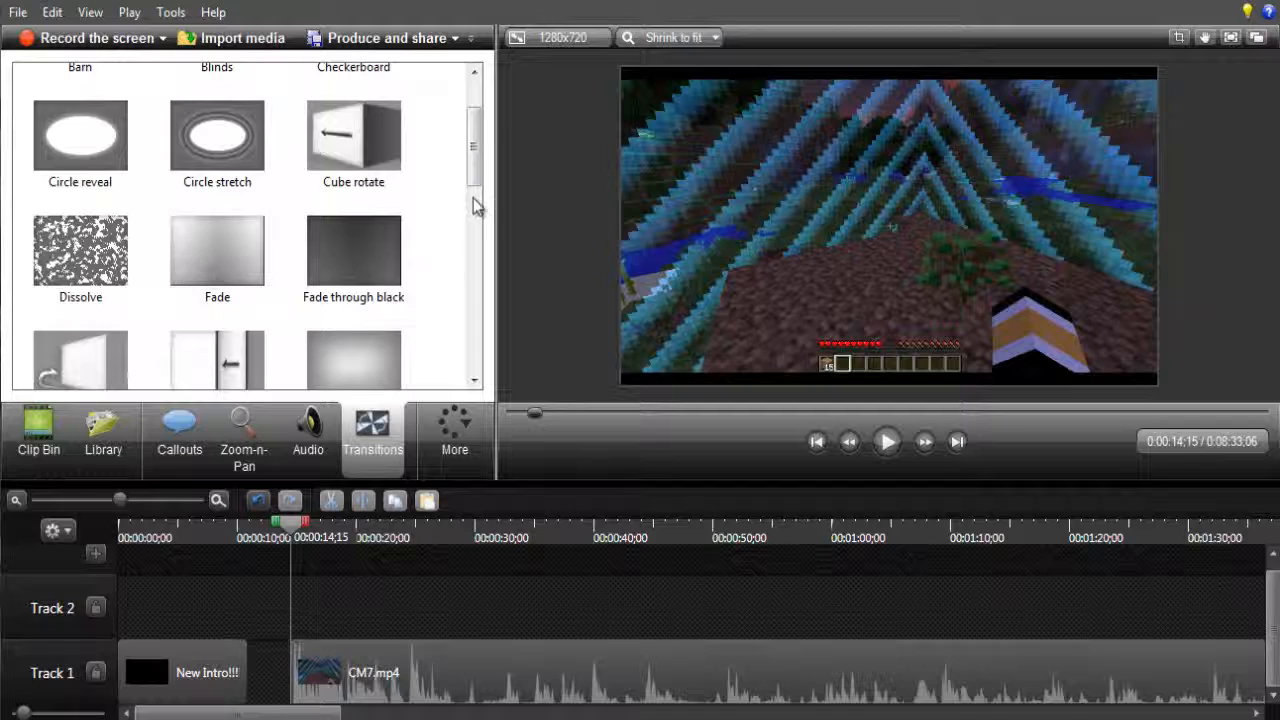
pyautogui.scroll(-2, 476, 205)
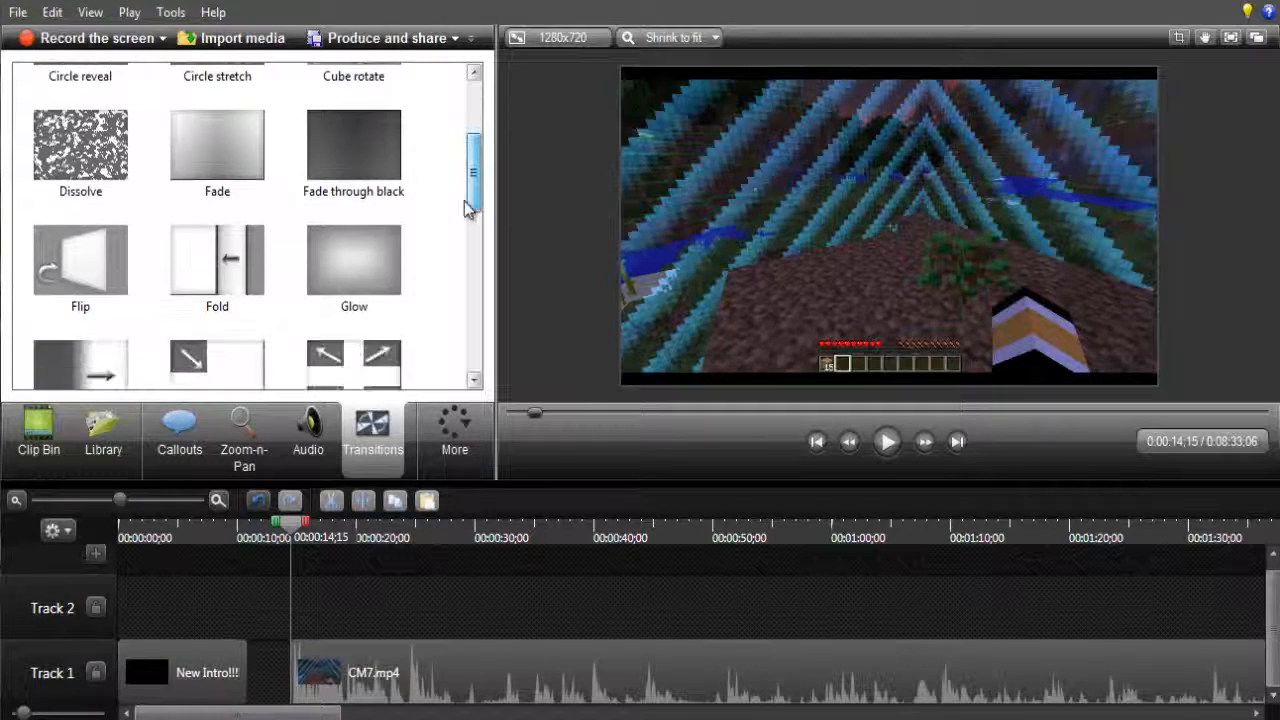
pyautogui.moveTo(470, 207); pyautogui.dragTo(480, 133)
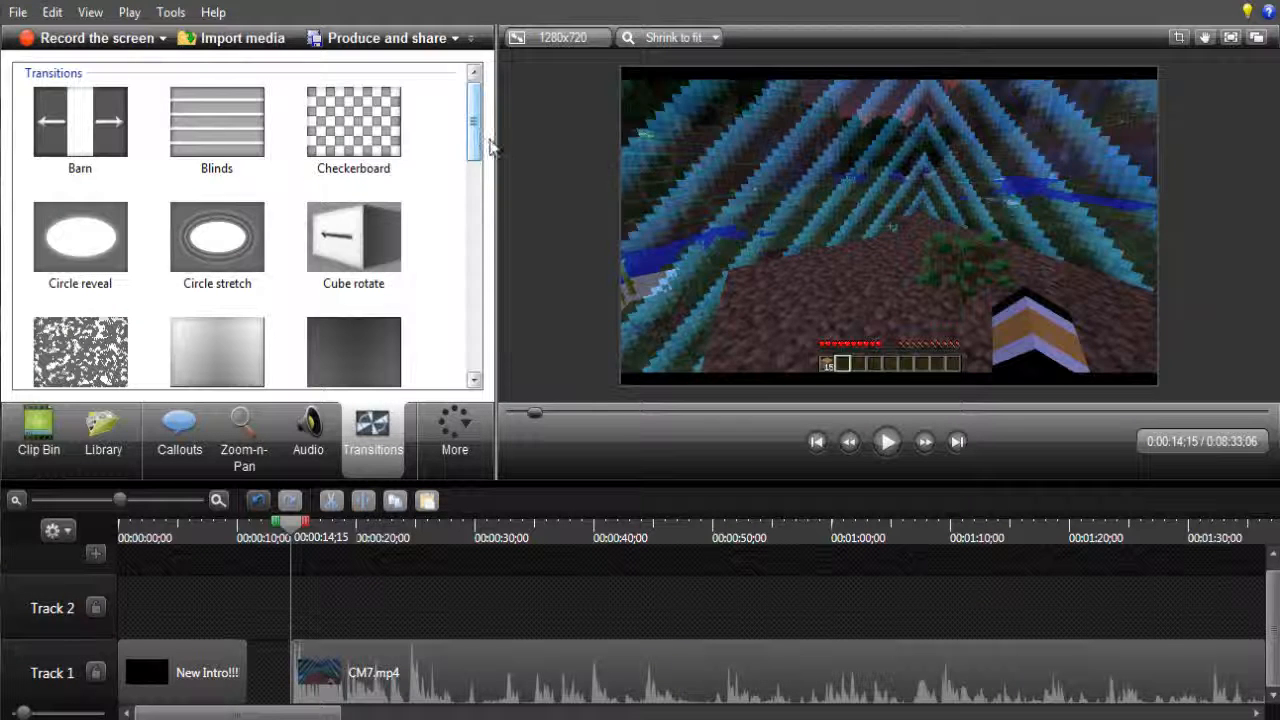
pyautogui.click(357, 352)
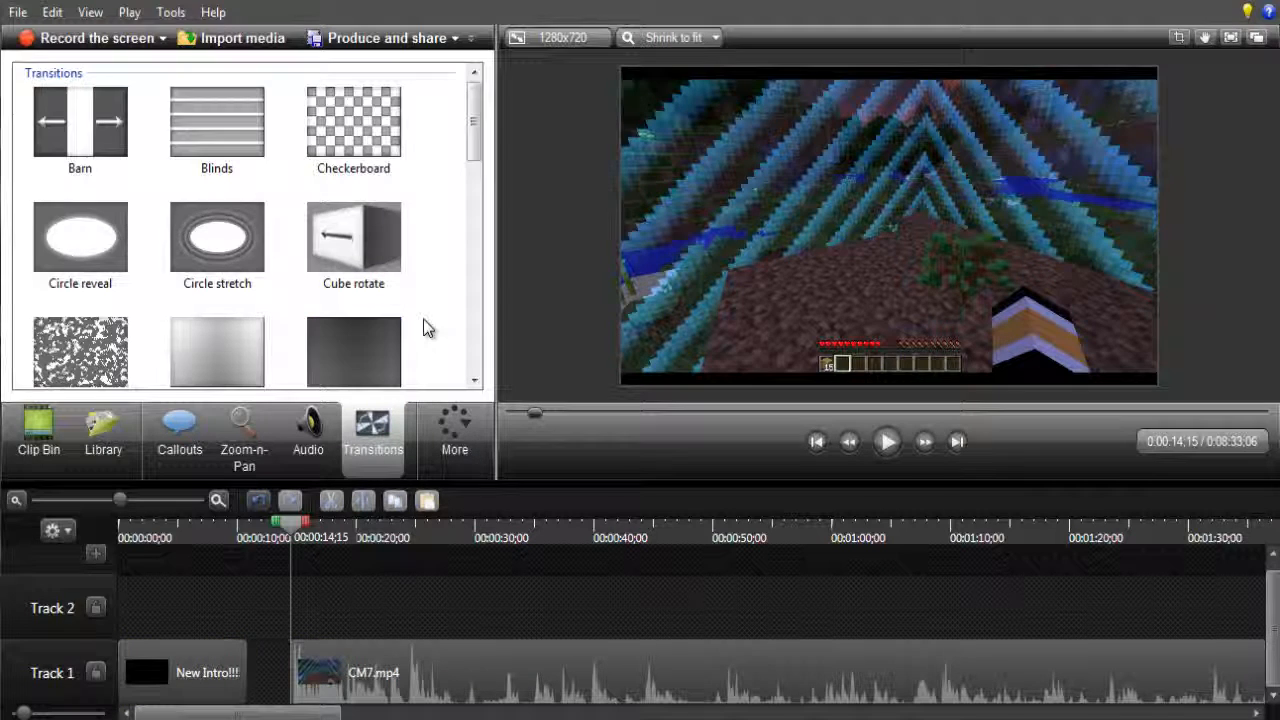
pyautogui.scroll(-2, 423, 319)
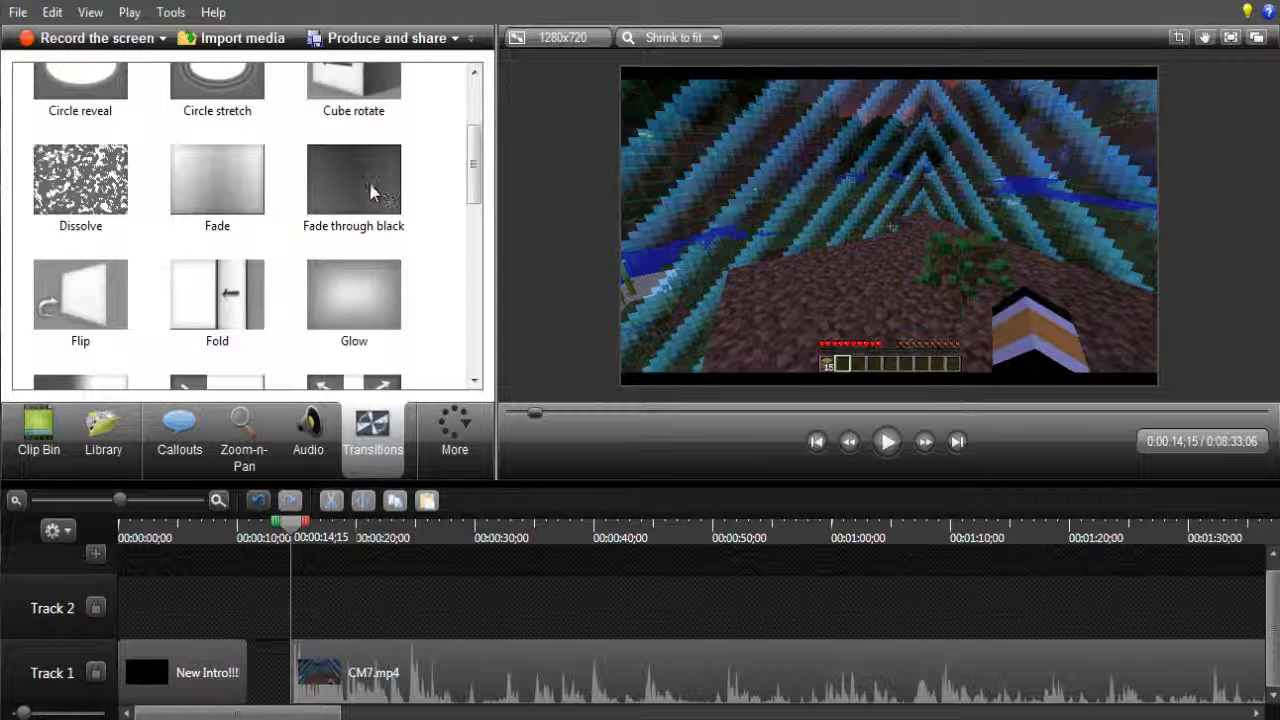
pyautogui.moveTo(368, 193); pyautogui.dragTo(349, 671)
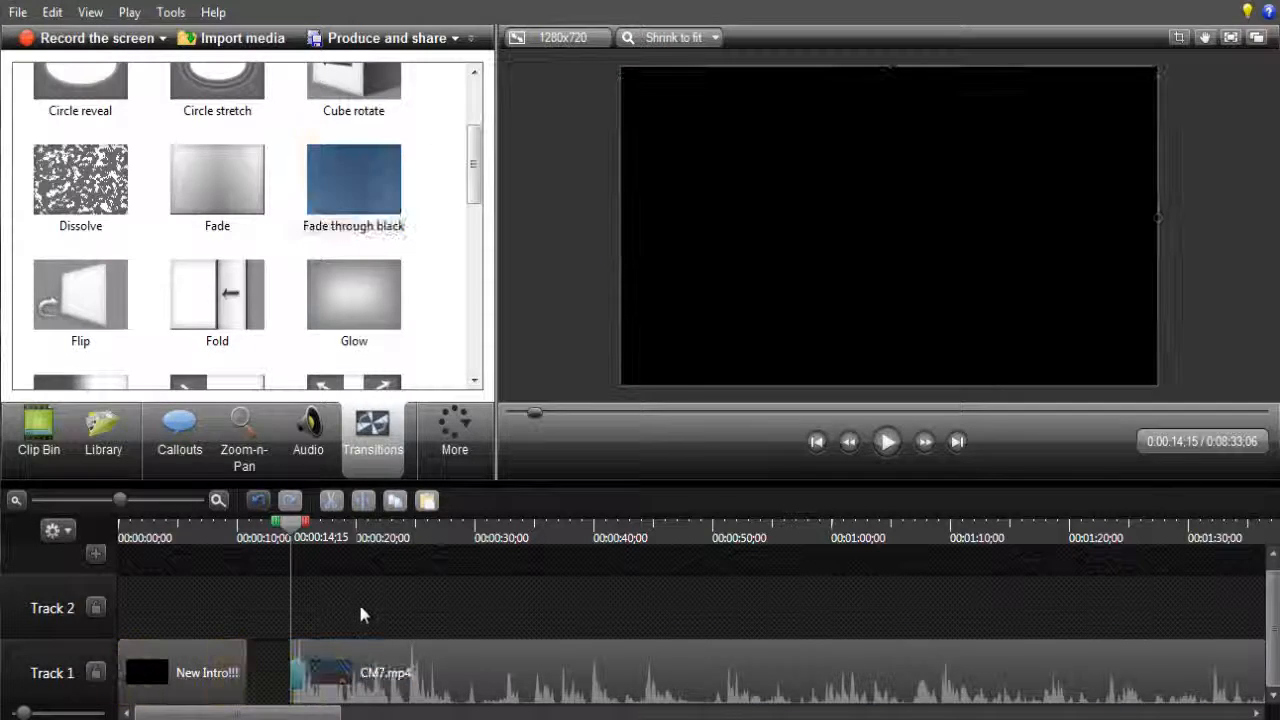
pyautogui.click(887, 442)
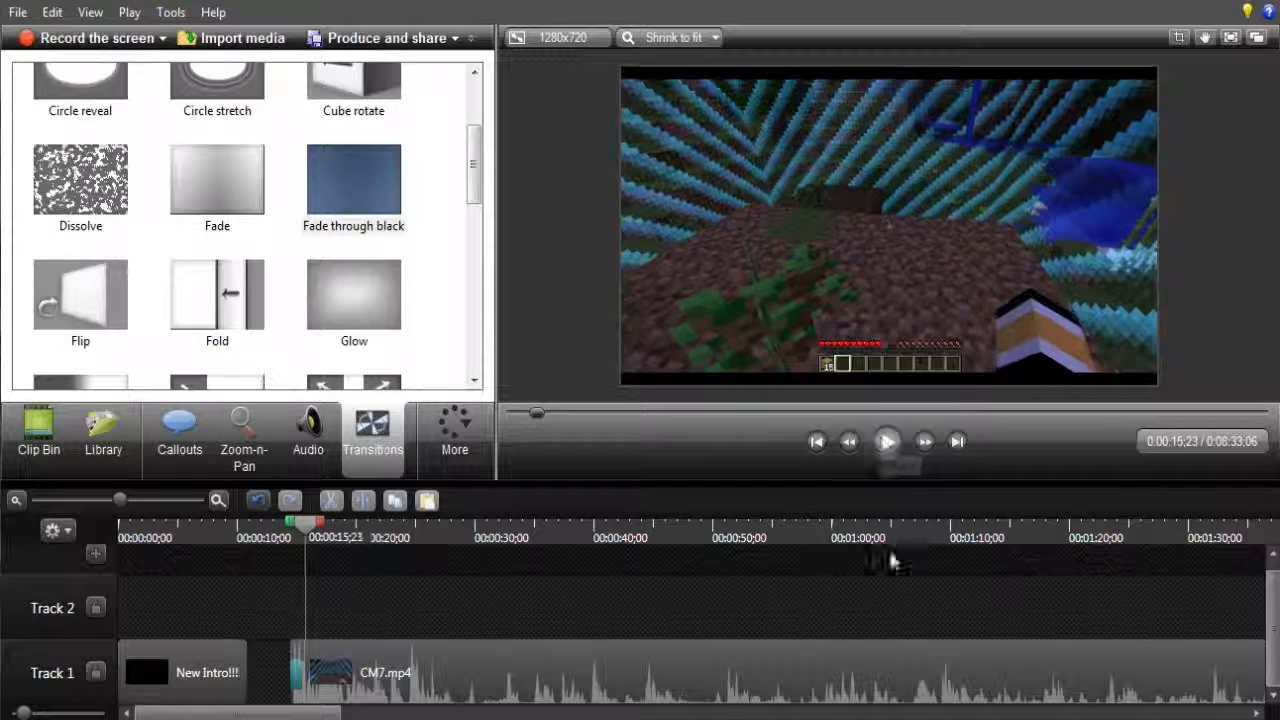
# - Stretch the CM7.mp4 clip vertically in both directions until it fills the whole 1280x720 canvas
pyautogui.click(600, 686)
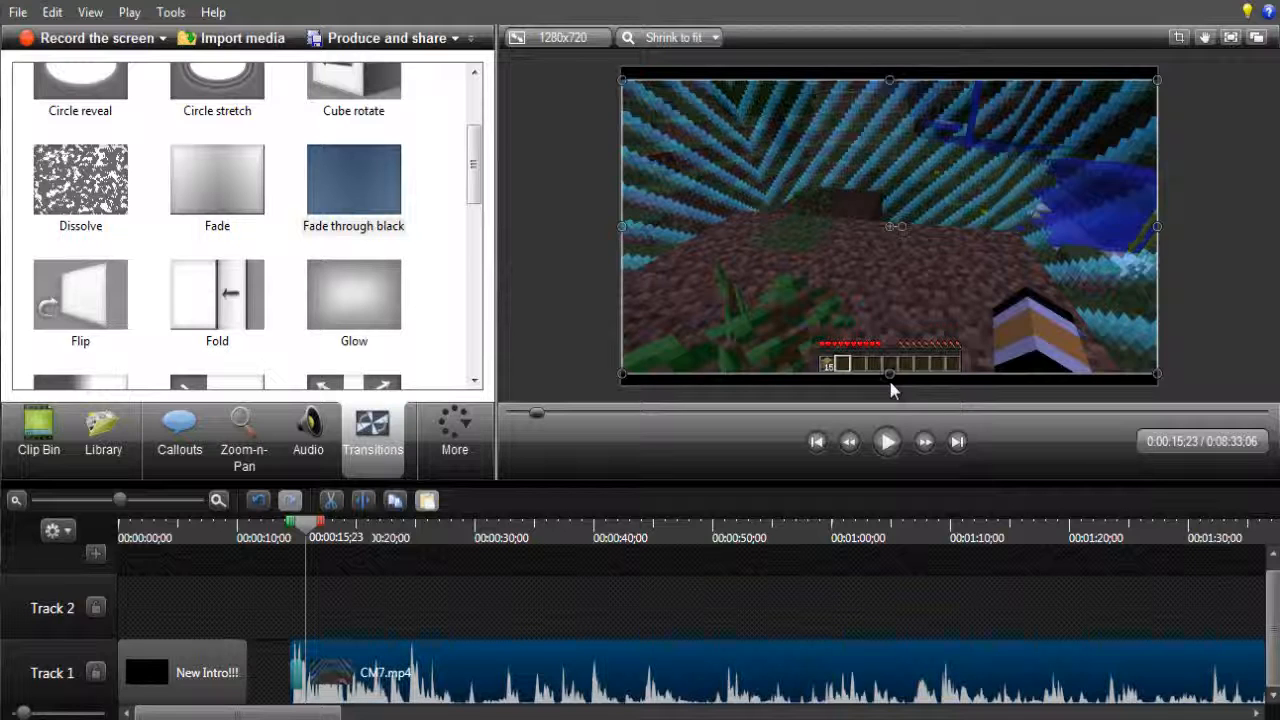
pyautogui.moveTo(889, 370); pyautogui.dragTo(889, 384)
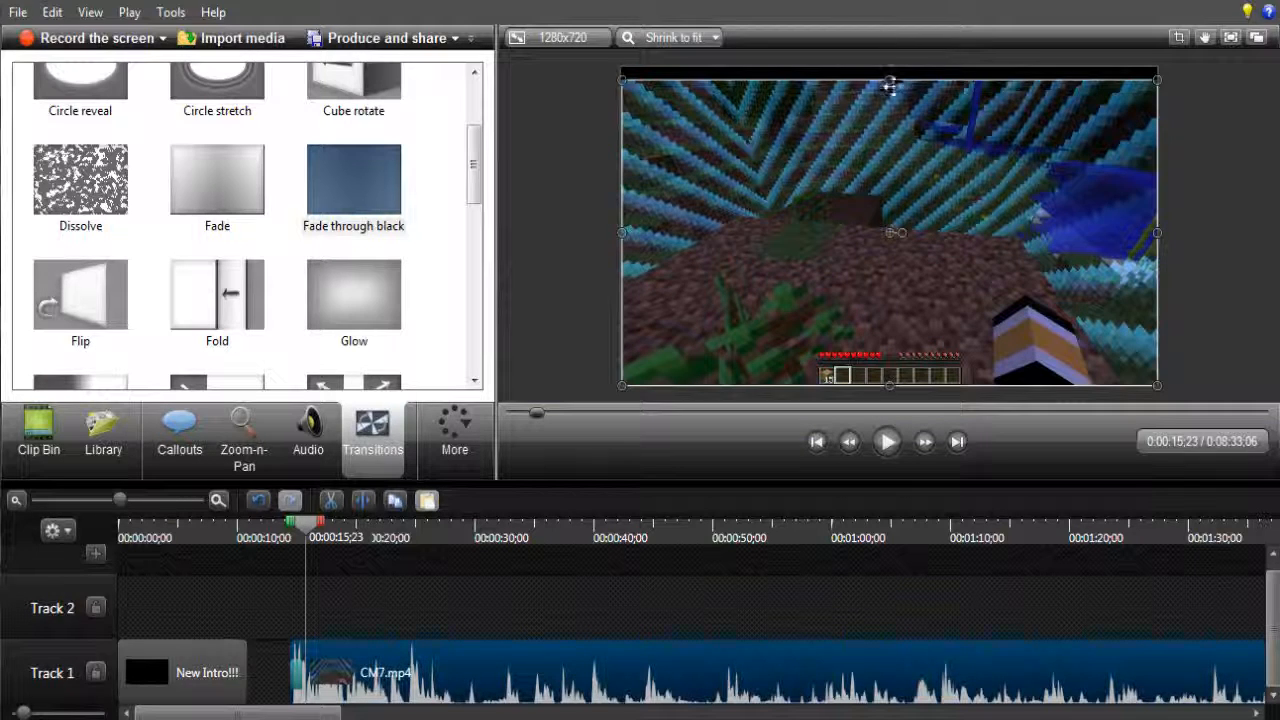
pyautogui.moveTo(890, 83); pyautogui.dragTo(889, 67)
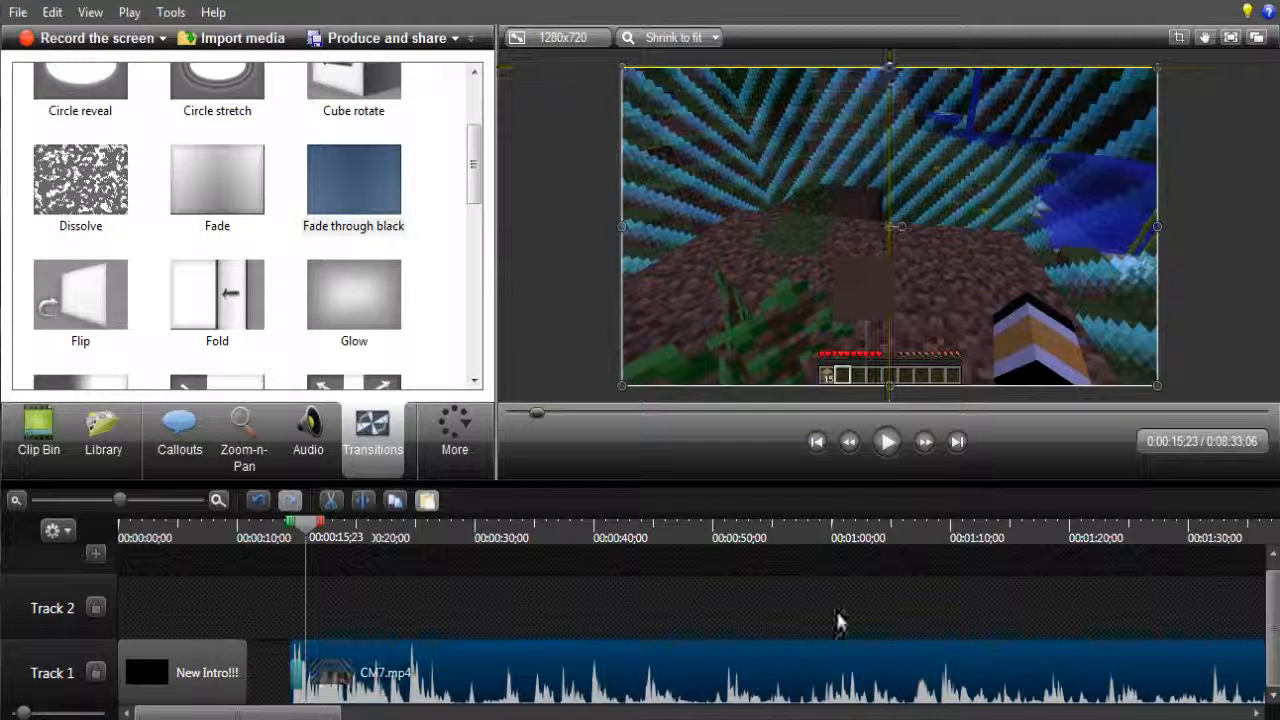
pyautogui.click(835, 608)
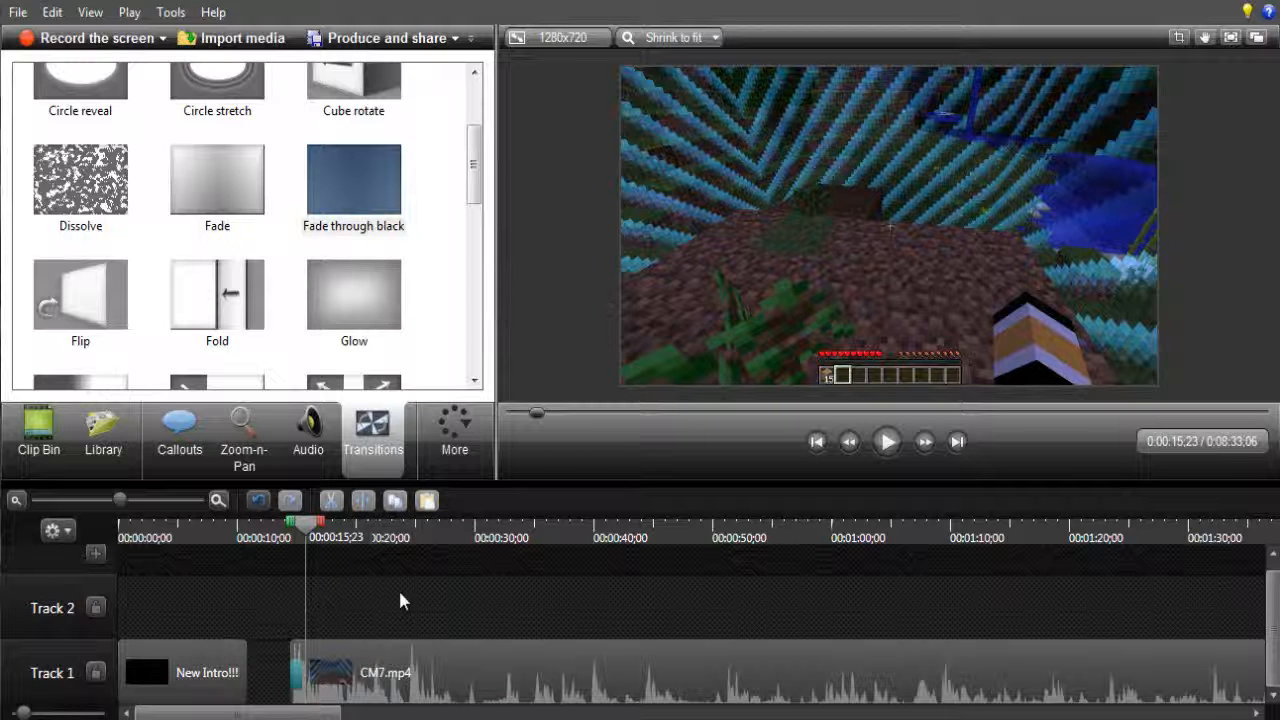
# - Add an audio fade-in to the start of CM7.mp4, preview it, and lengthen the fade slightly
pyautogui.click(395, 672)
pyautogui.click(308, 438)
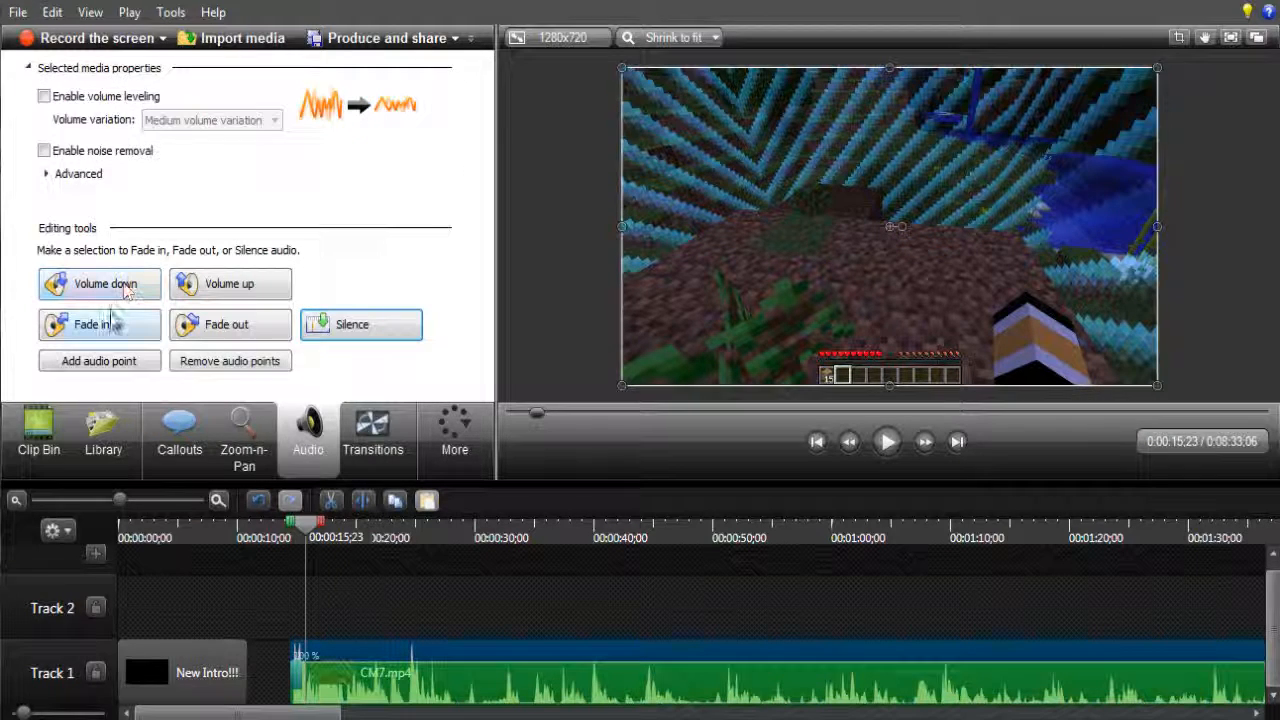
pyautogui.click(110, 323)
pyautogui.click(291, 557)
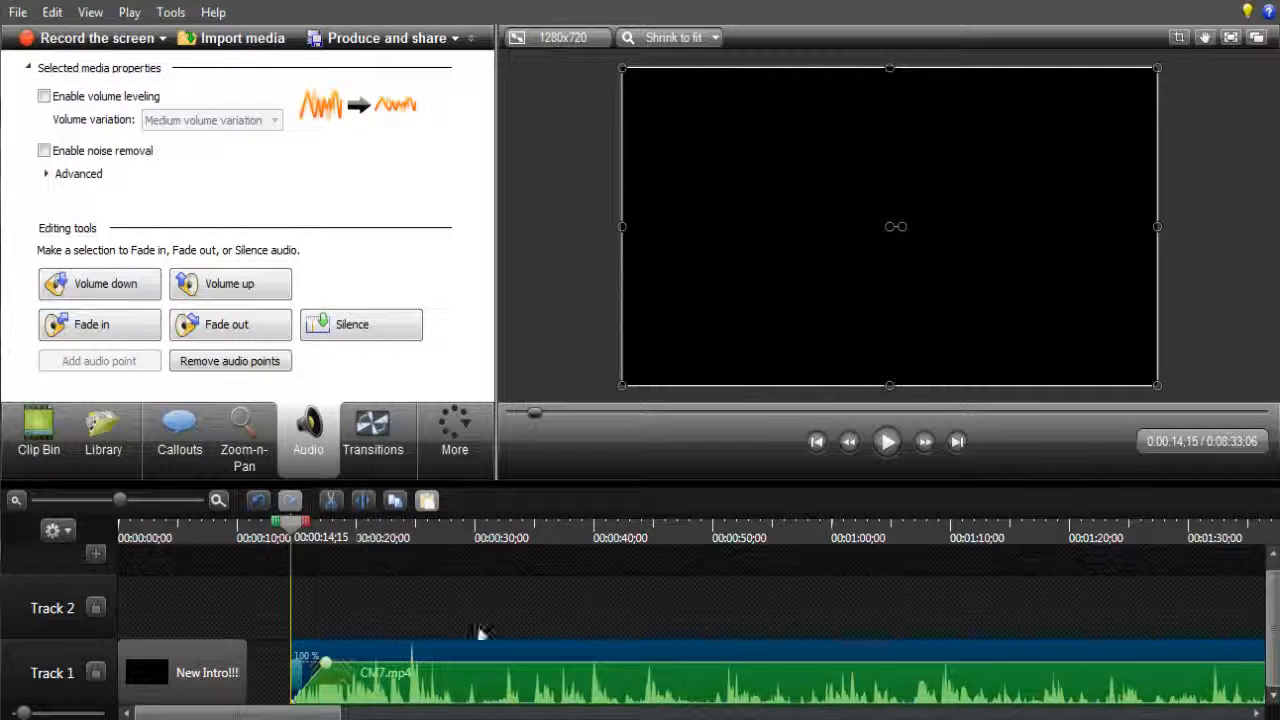
pyautogui.click(892, 457)
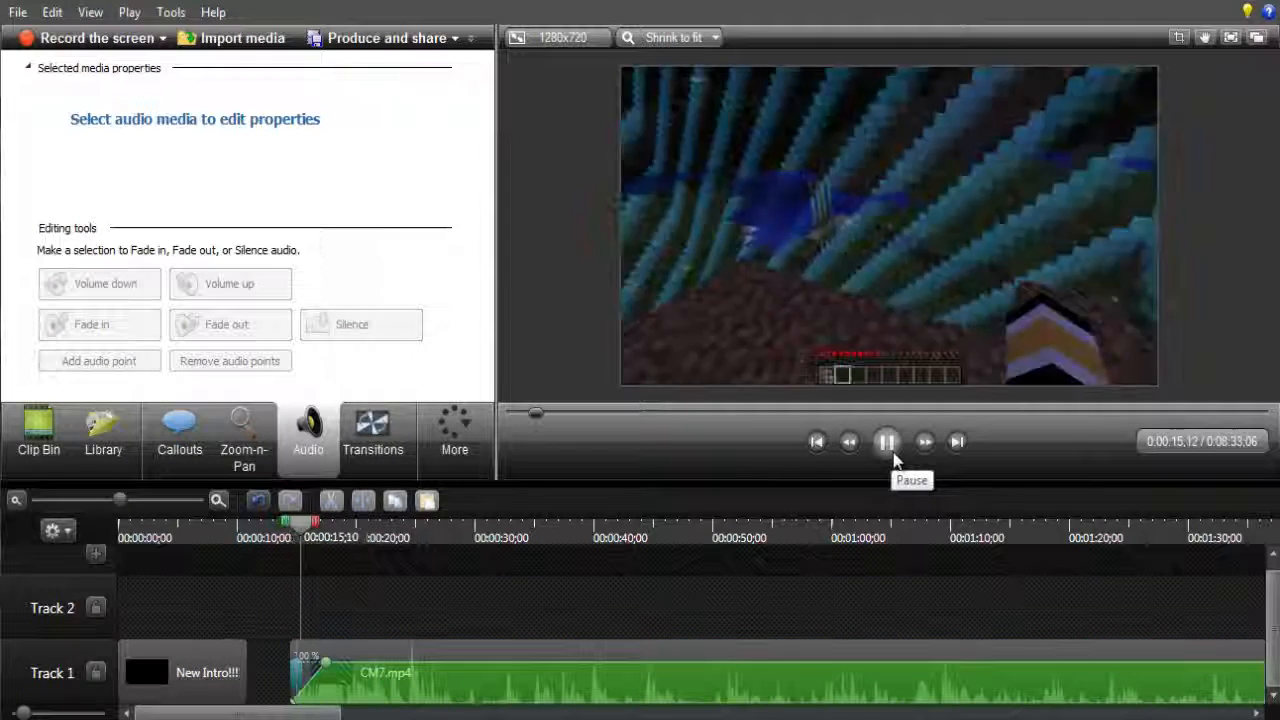
pyautogui.click(888, 441)
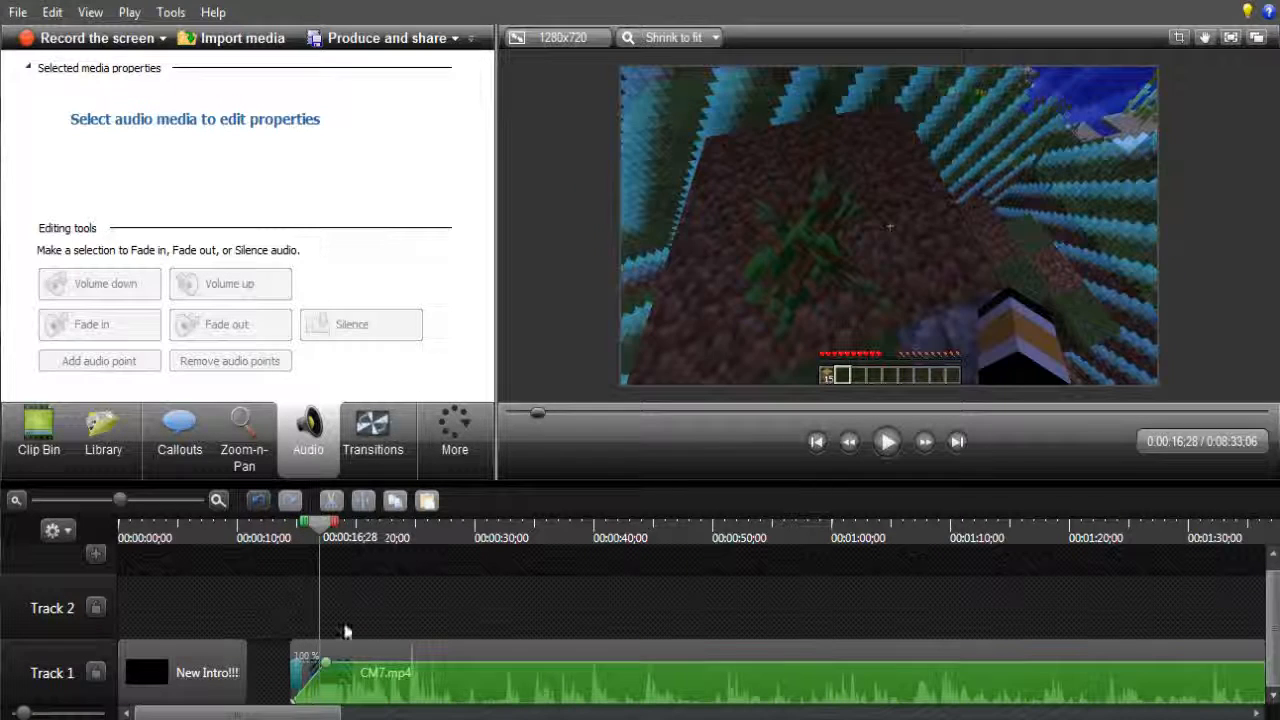
pyautogui.moveTo(328, 670)
pyautogui.mouseDown()
pyautogui.moveTo(583, 684)
pyautogui.moveTo(571, 661)
pyautogui.moveTo(343, 668)
pyautogui.moveTo(330, 665)
pyautogui.moveTo(335, 645)
pyautogui.moveTo(338, 664)
pyautogui.mouseUp()
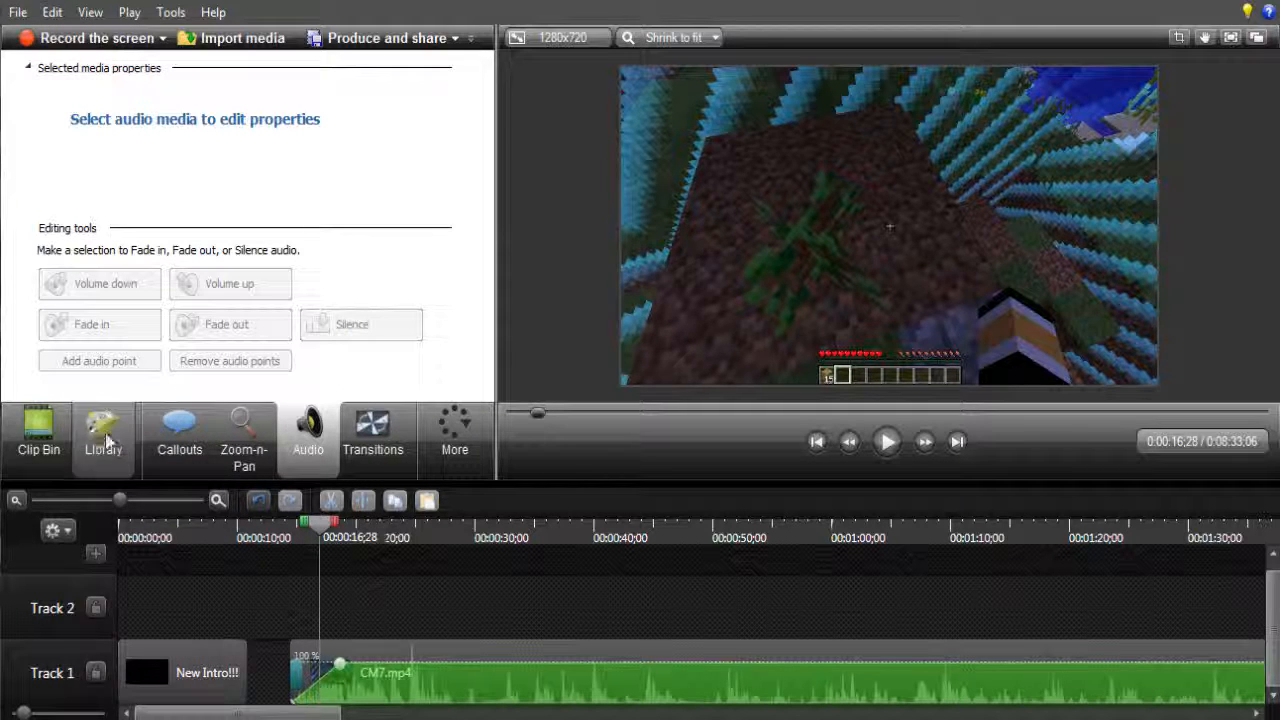
# - Import the image 1000px-Minecraft-logo from the For Every Video! folder and place it on Track 2 at about 21 seconds
pyautogui.click(45, 430)
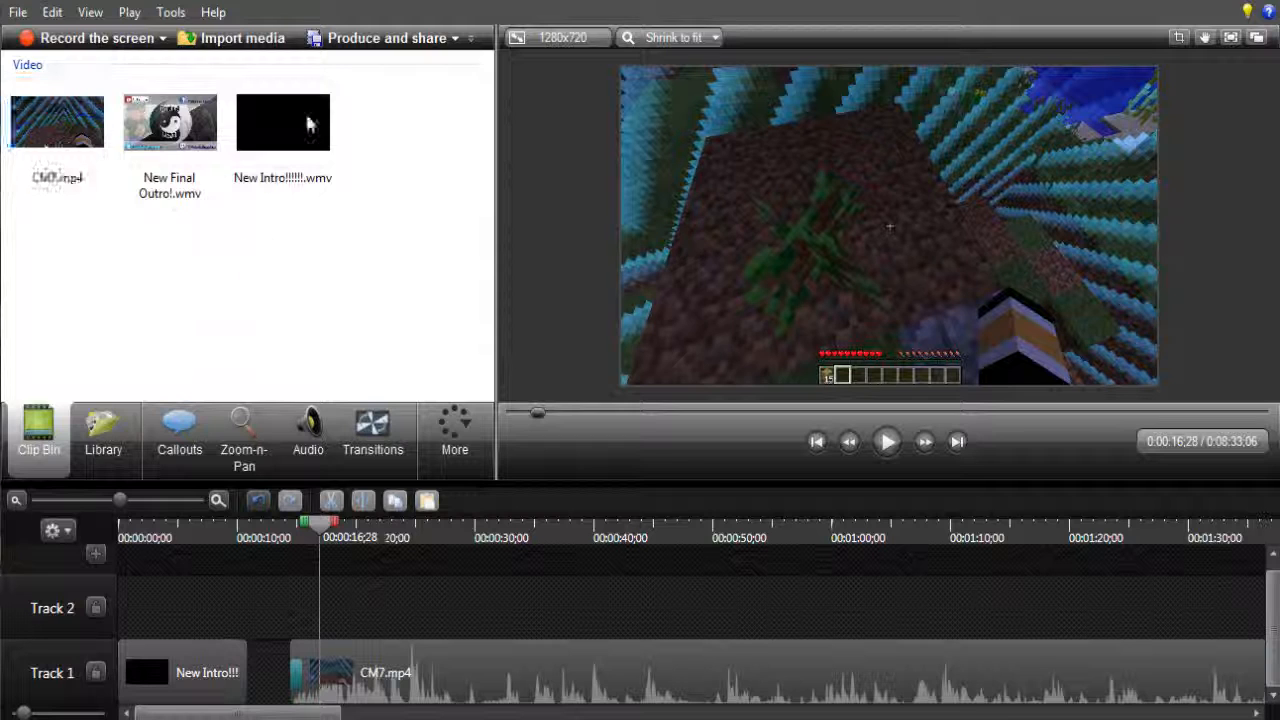
pyautogui.doubleClick(112, 371)
pyautogui.click(88, 275)
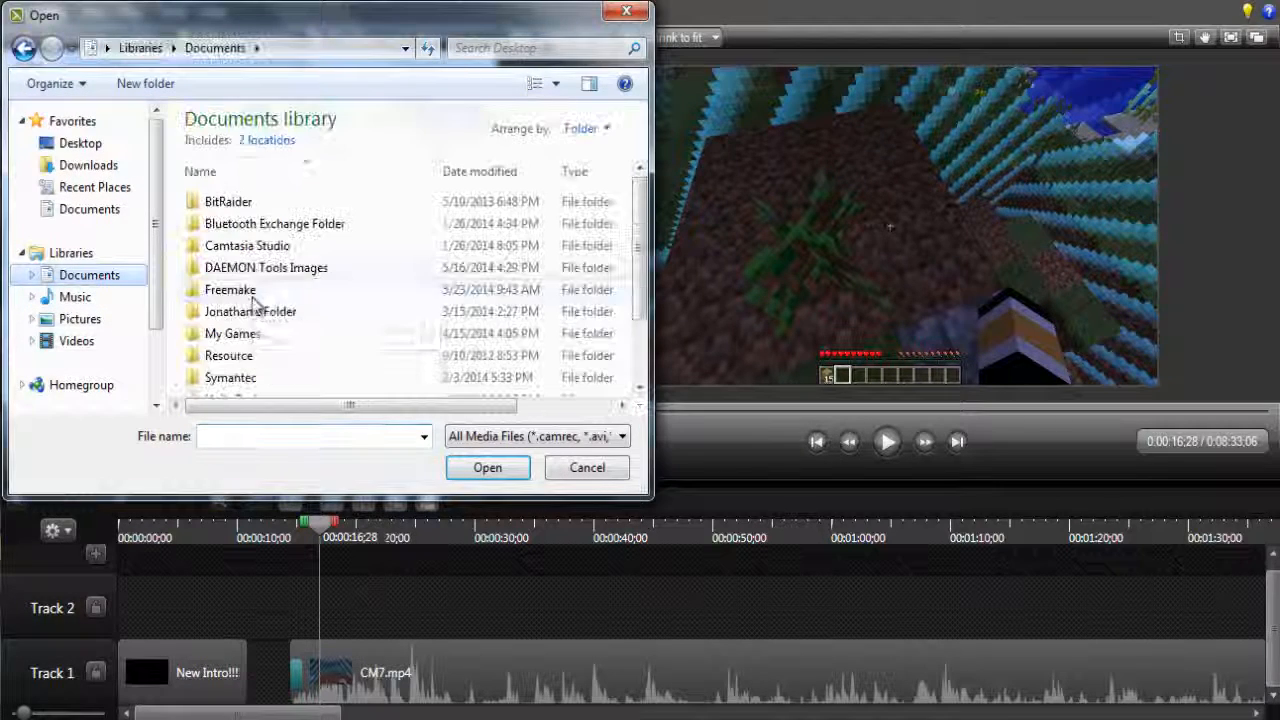
pyautogui.doubleClick(253, 310)
pyautogui.doubleClick(253, 310)
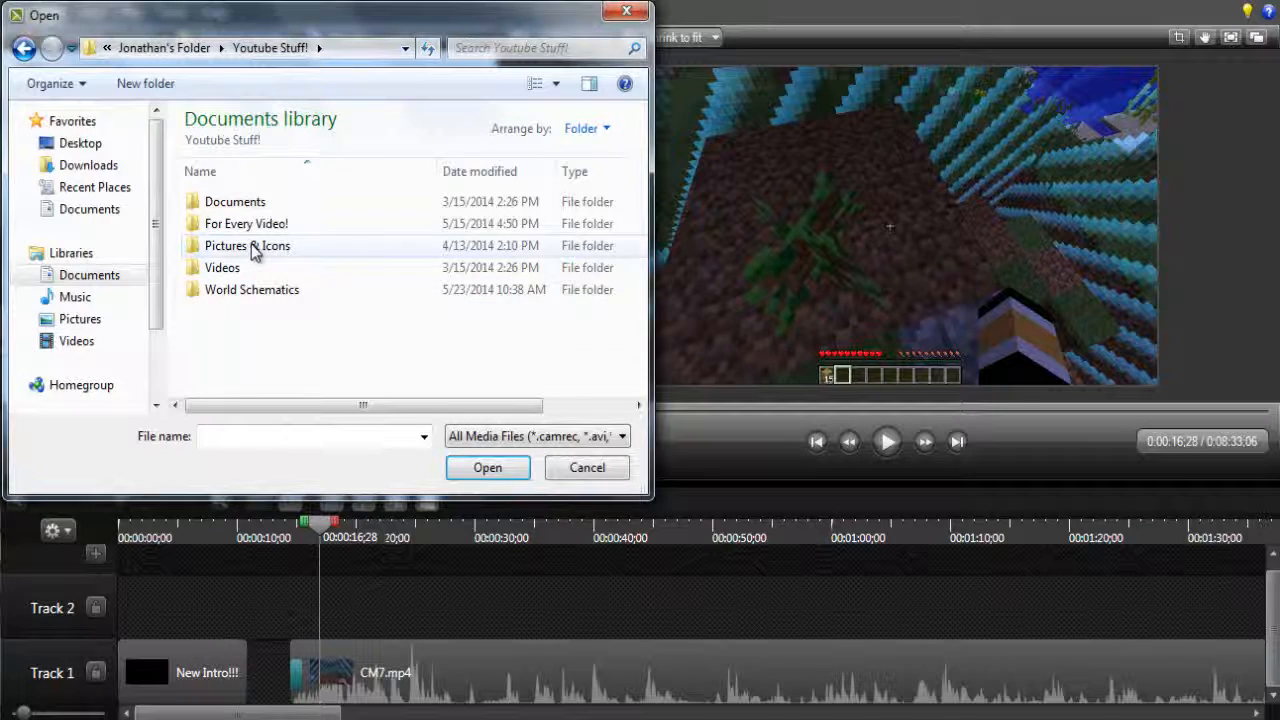
pyautogui.doubleClick(253, 248)
pyautogui.click(24, 47)
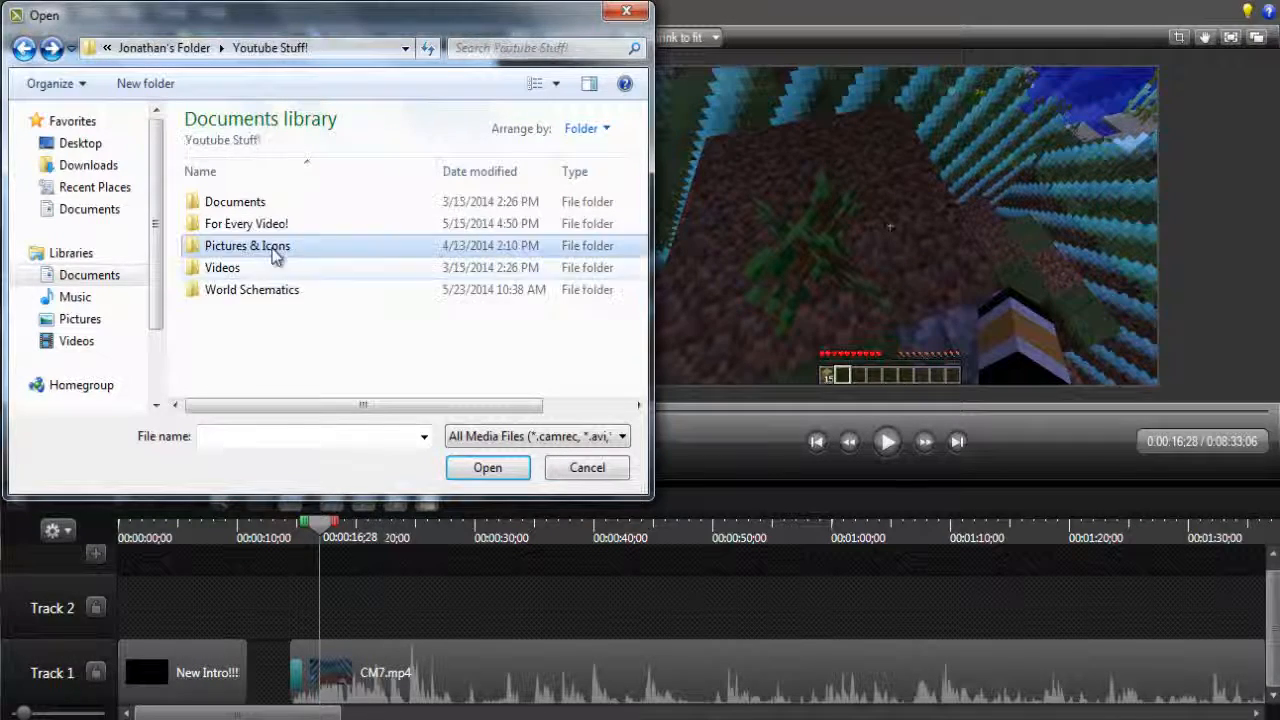
pyautogui.doubleClick(250, 224)
pyautogui.click(250, 206)
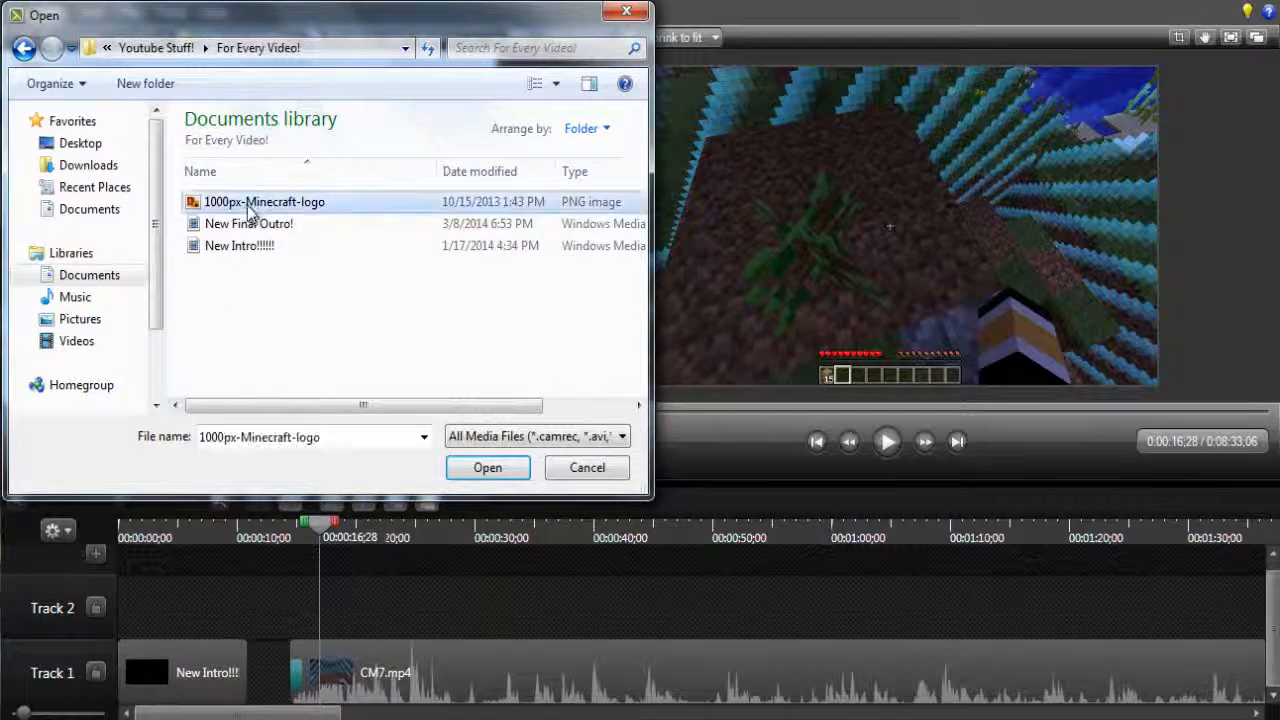
pyautogui.doubleClick(250, 204)
pyautogui.moveTo(70, 140); pyautogui.dragTo(378, 606)
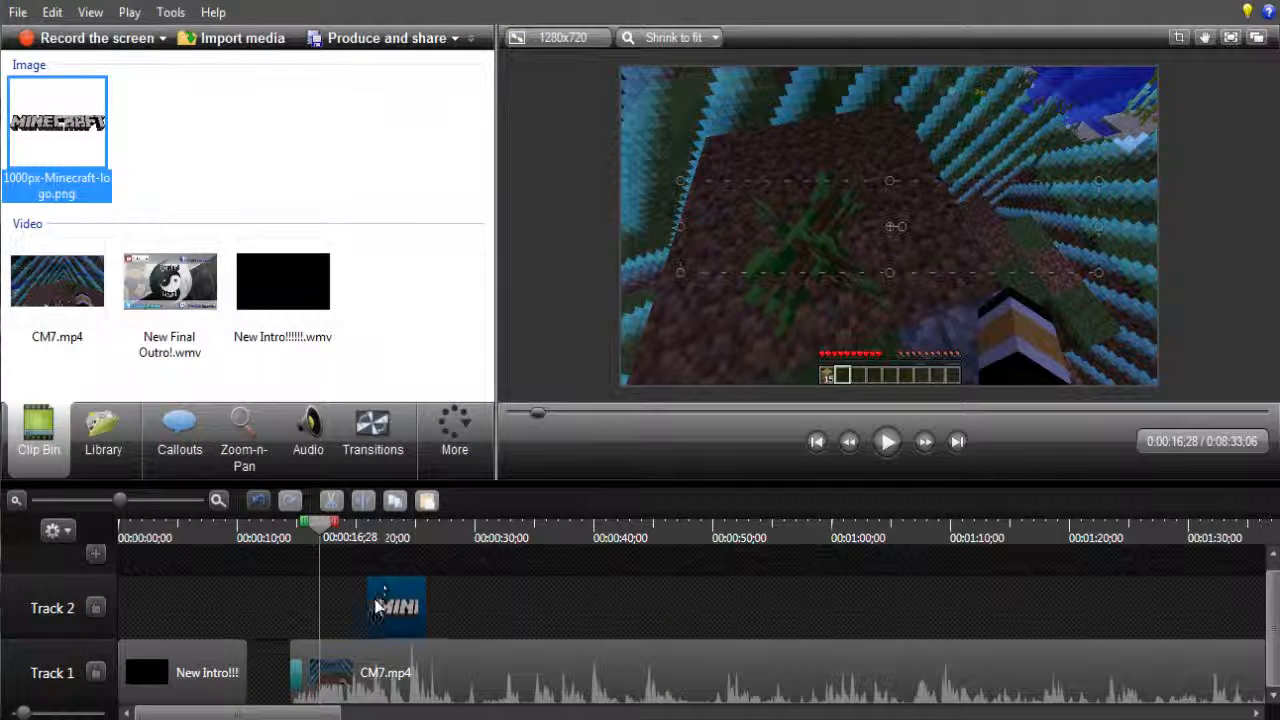
# - Show the frame at 0:00:22;22, move the Minecraft logo to the upper edge of the canvas, and enlarge it to nearly full width
pyautogui.click(392, 543)
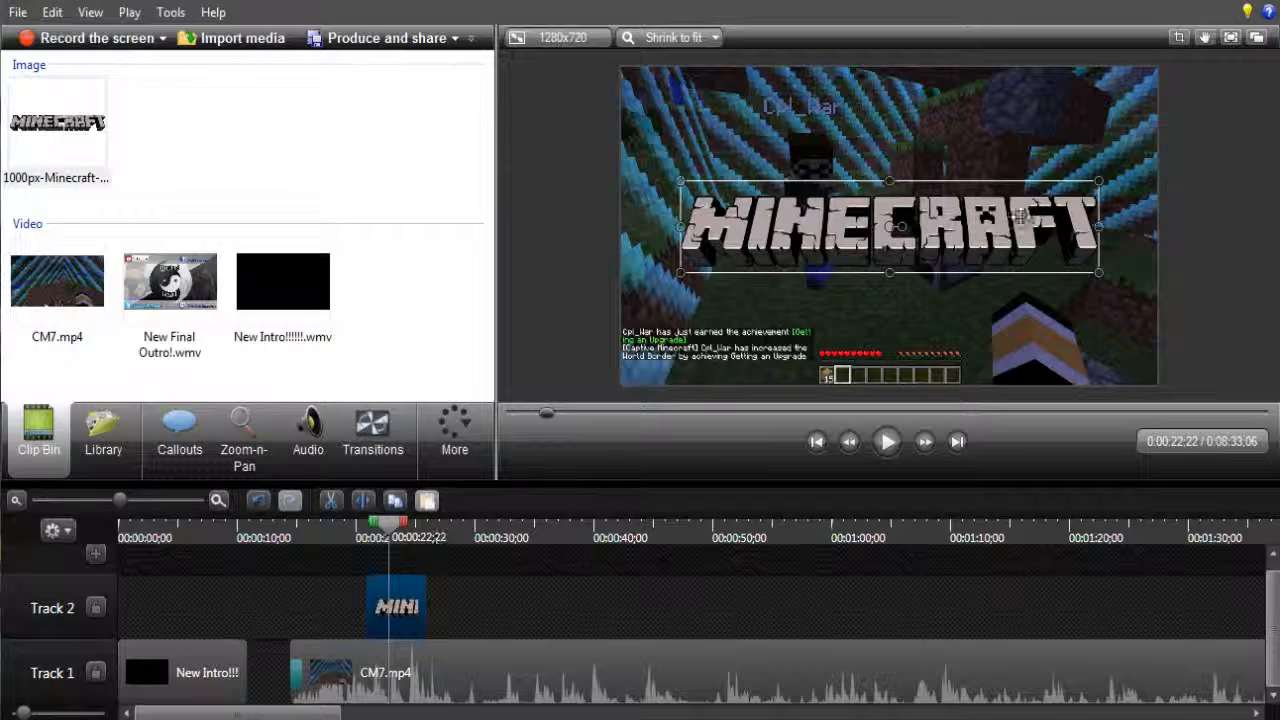
pyautogui.moveTo(1020, 215); pyautogui.dragTo(1025, 117)
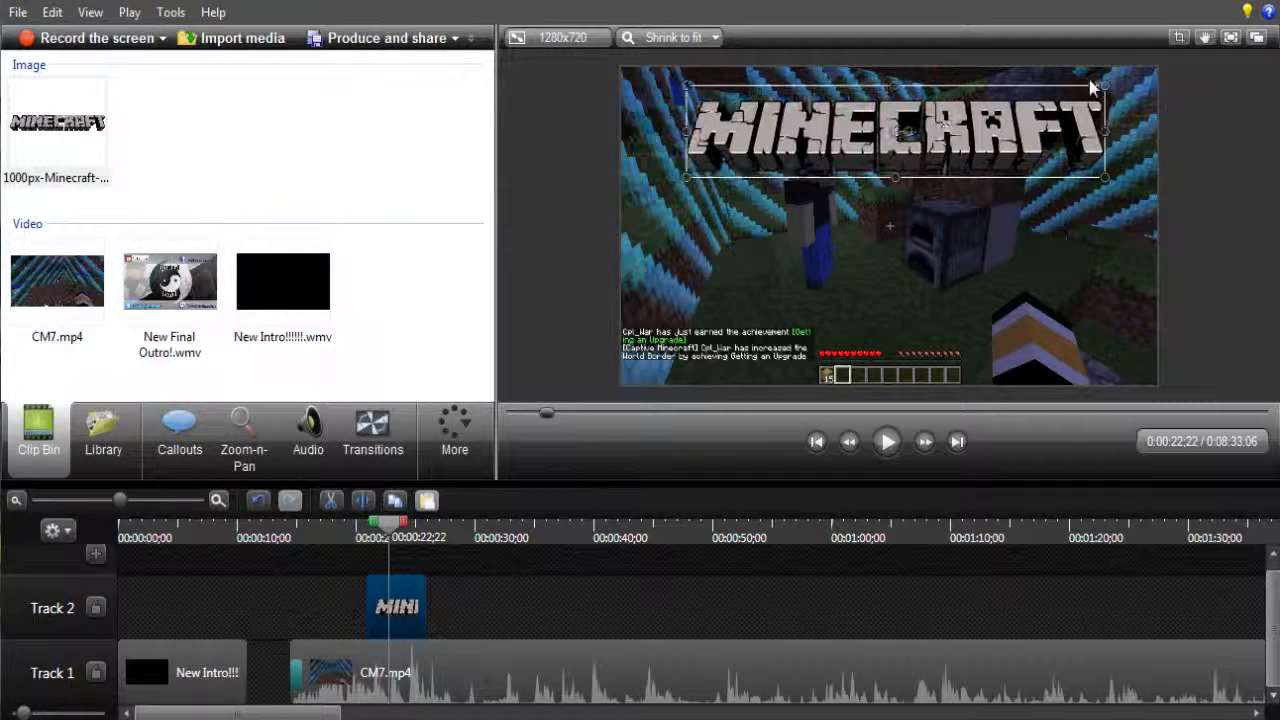
pyautogui.moveTo(1093, 88); pyautogui.dragTo(1087, 90)
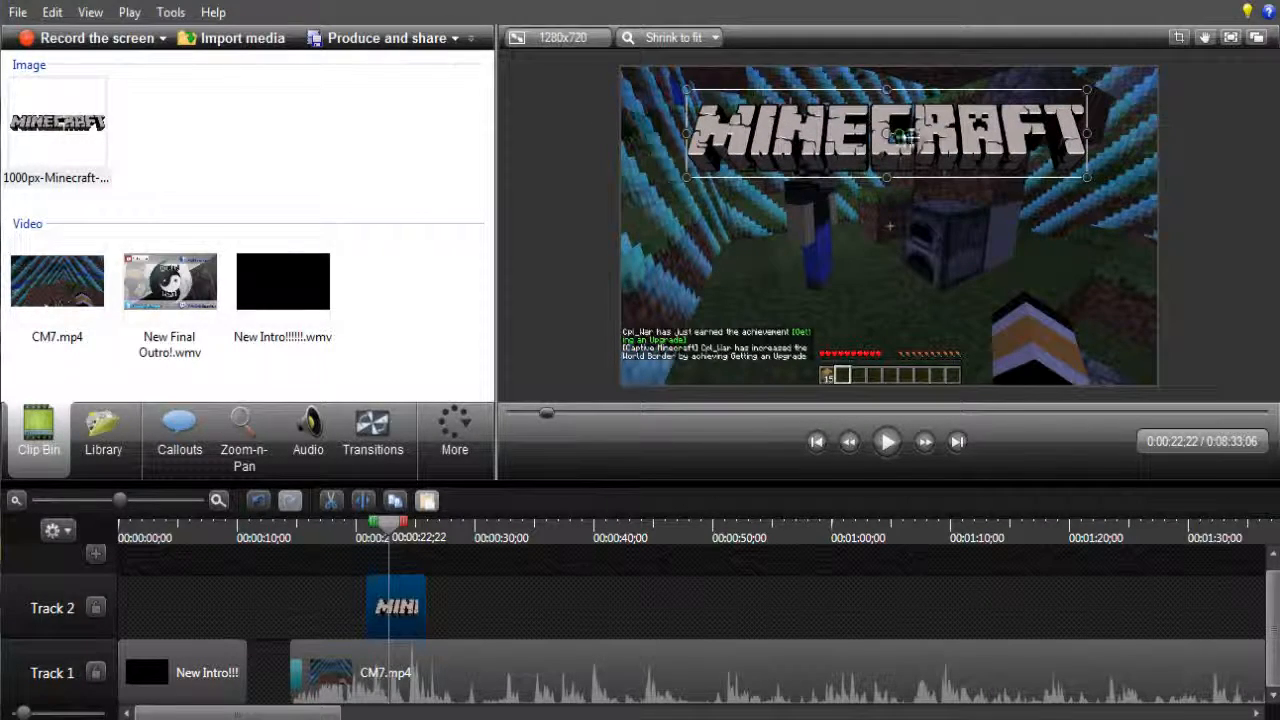
pyautogui.moveTo(899, 133); pyautogui.dragTo(922, 118)
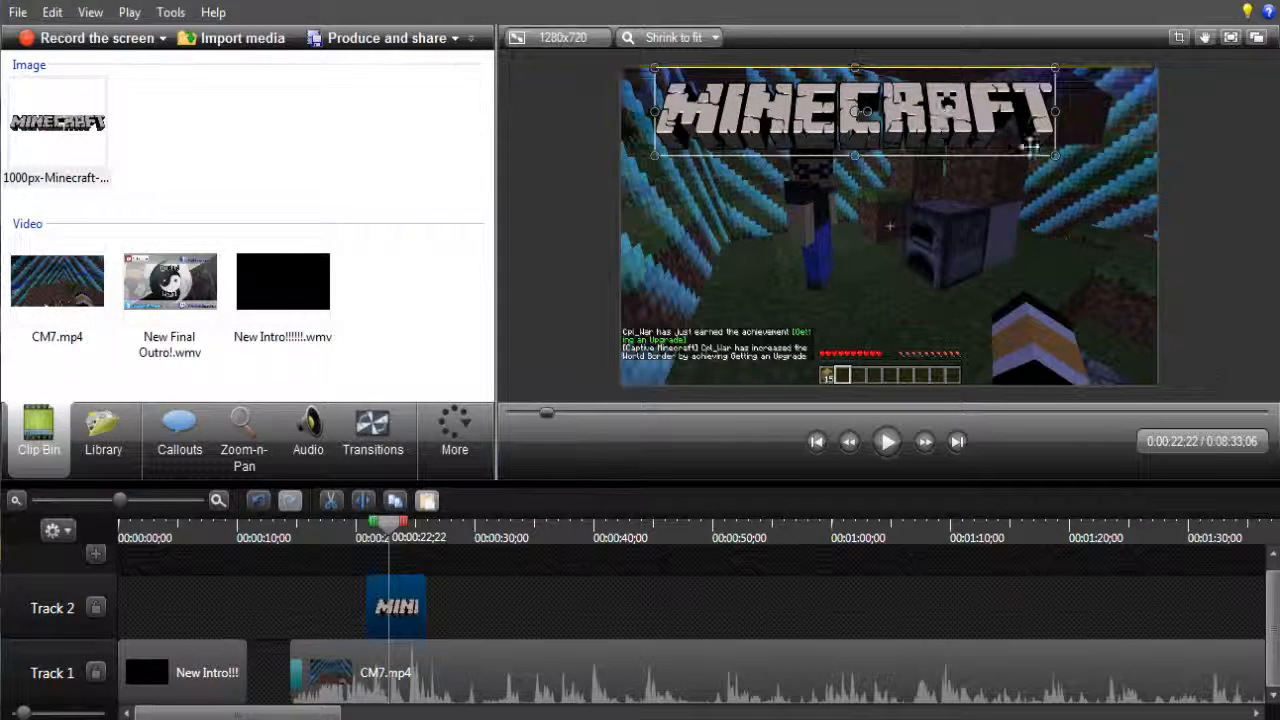
pyautogui.moveTo(1055, 155); pyautogui.dragTo(1140, 174)
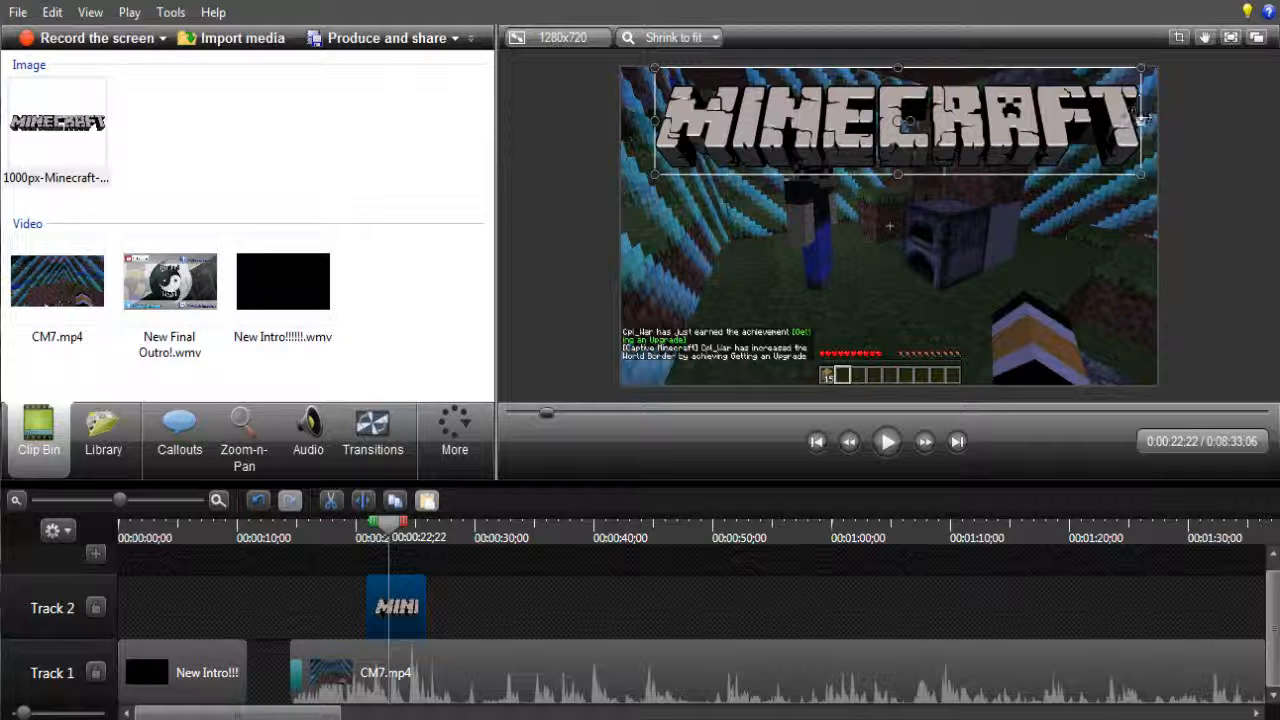
# - Stretch the Minecraft logo horizontally in both directions until it spans the full canvas width
pyautogui.moveTo(1143, 120); pyautogui.dragTo(1157, 121)
pyautogui.moveTo(655, 121); pyautogui.dragTo(622, 121)
pyautogui.click(950, 620)
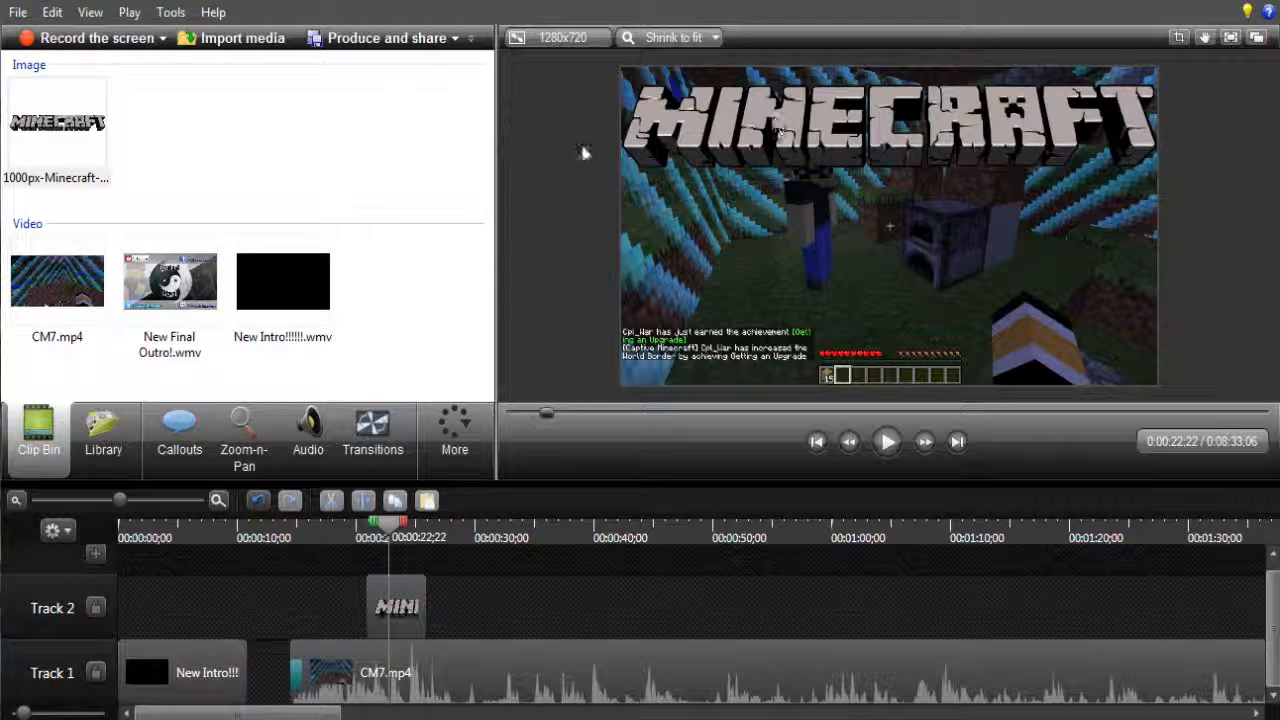
pyautogui.click(388, 613)
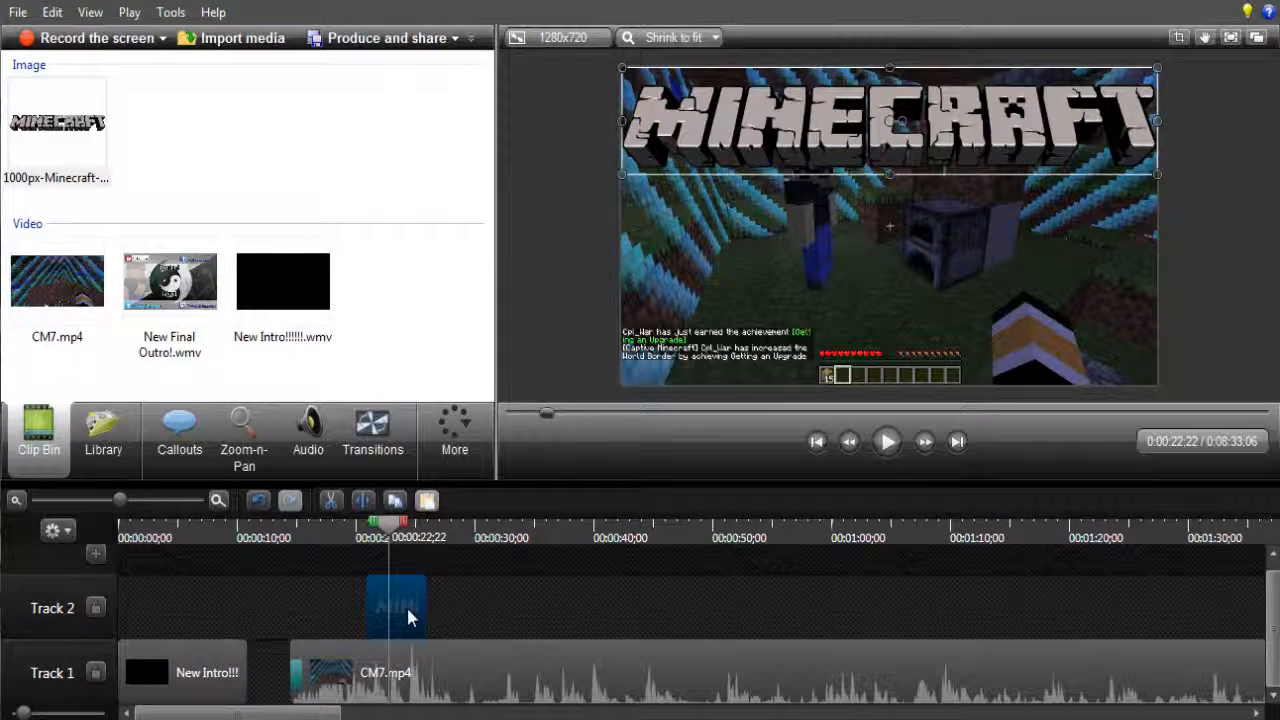
pyautogui.click(609, 584)
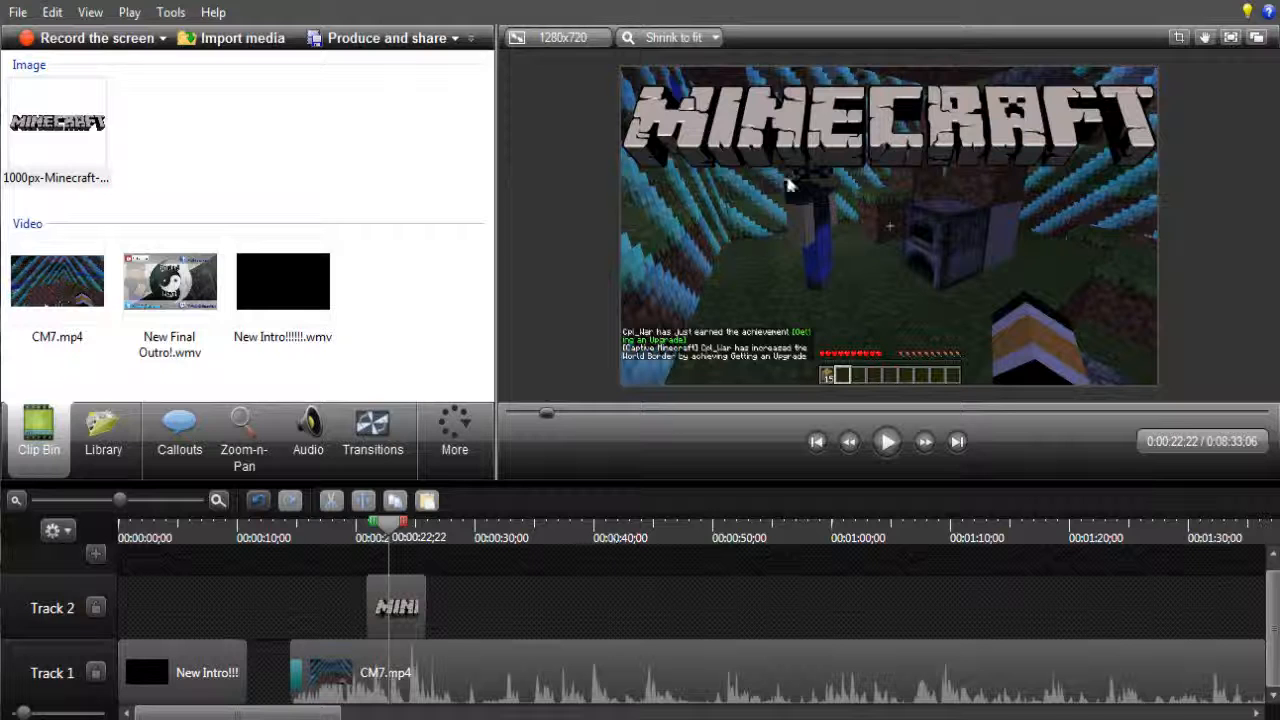
# - Play the timeline from 0:00:20;12 to preview how the Minecraft logo appears over the video
pyautogui.moveTo(387, 533); pyautogui.dragTo(363, 550)
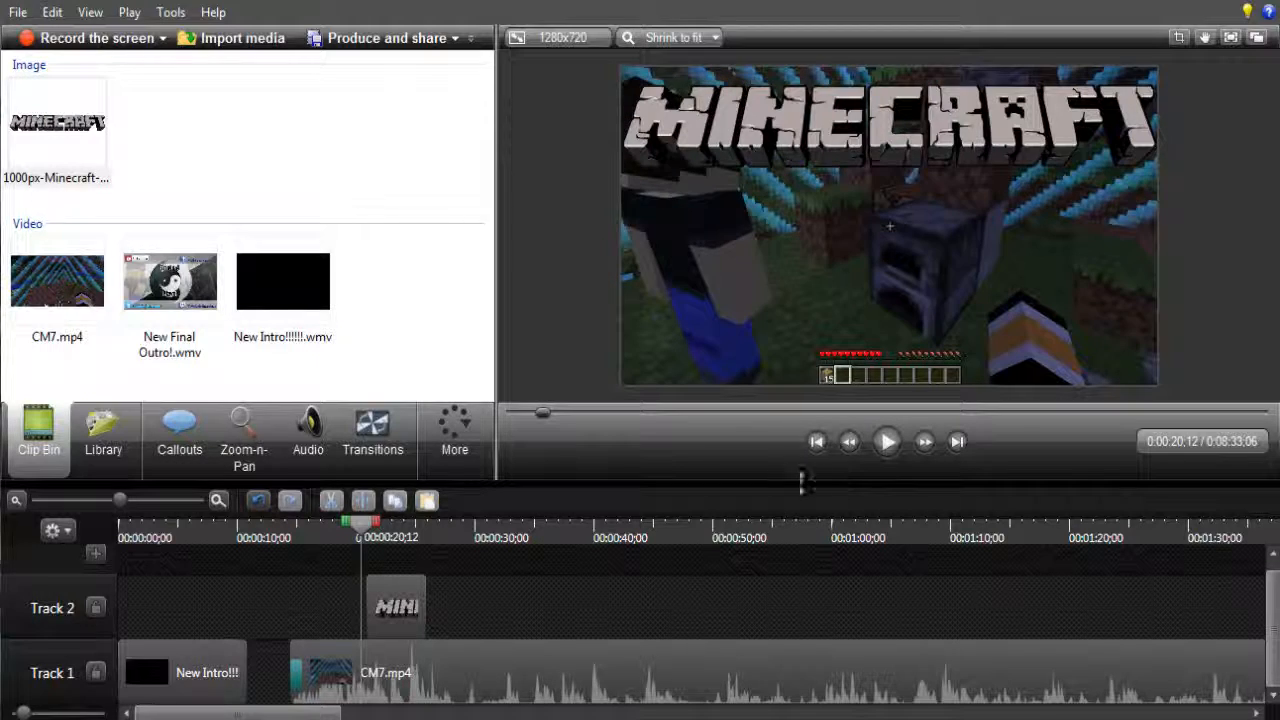
pyautogui.click(889, 441)
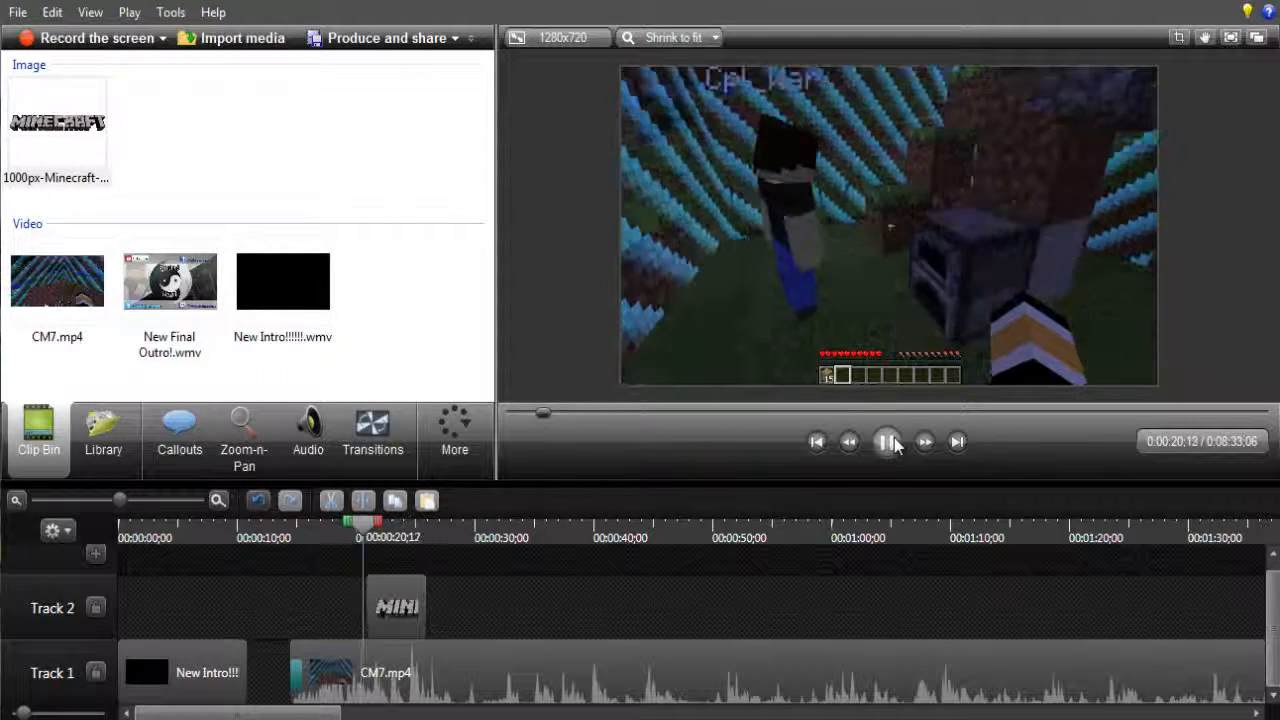
pyautogui.click(889, 441)
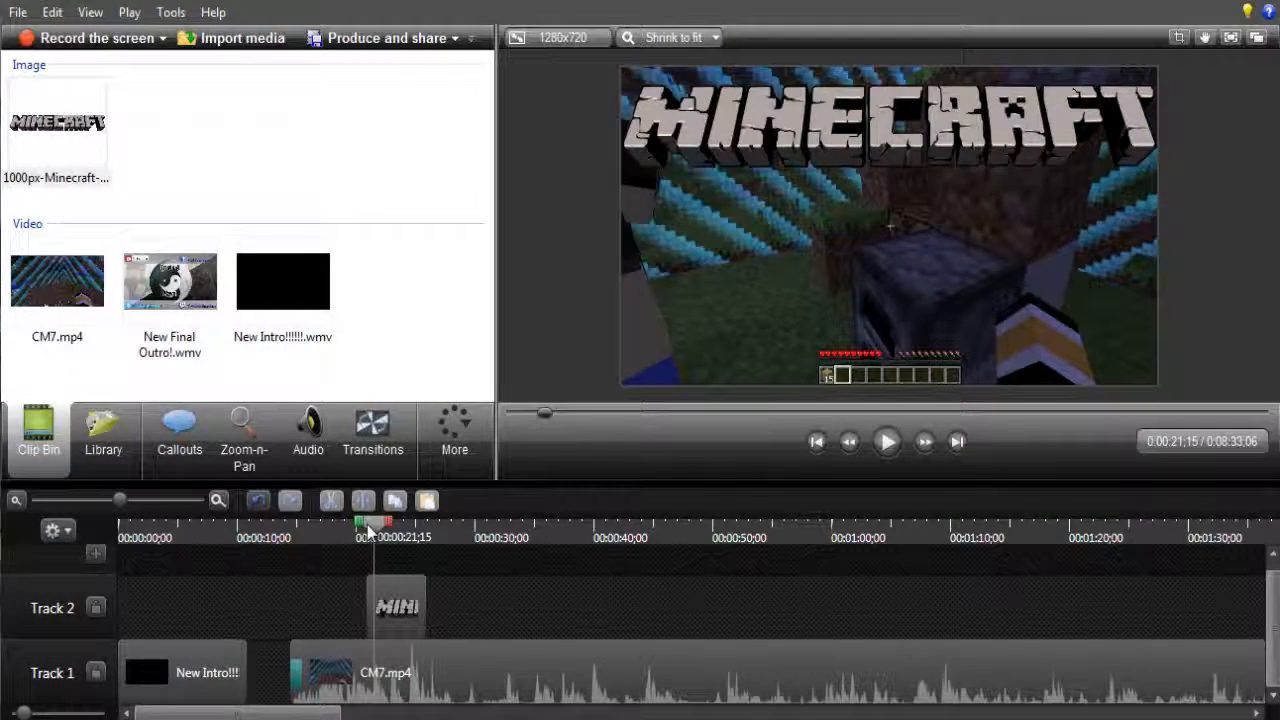
# - Add Fade transitions to both ends of the Minecraft logo clip on Track 2 and preview them from 0:00:20;28
pyautogui.moveTo(368, 530); pyautogui.dragTo(365, 530)
pyautogui.click(372, 432)
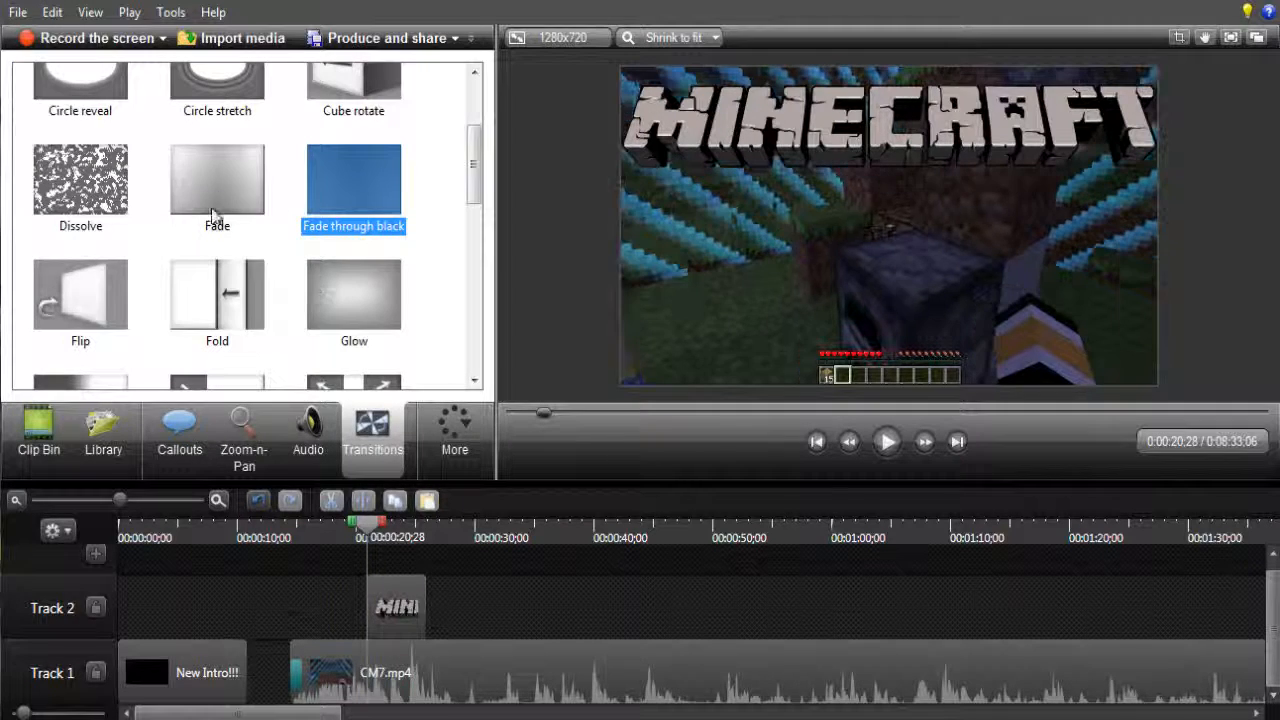
pyautogui.moveTo(215, 212); pyautogui.dragTo(420, 610)
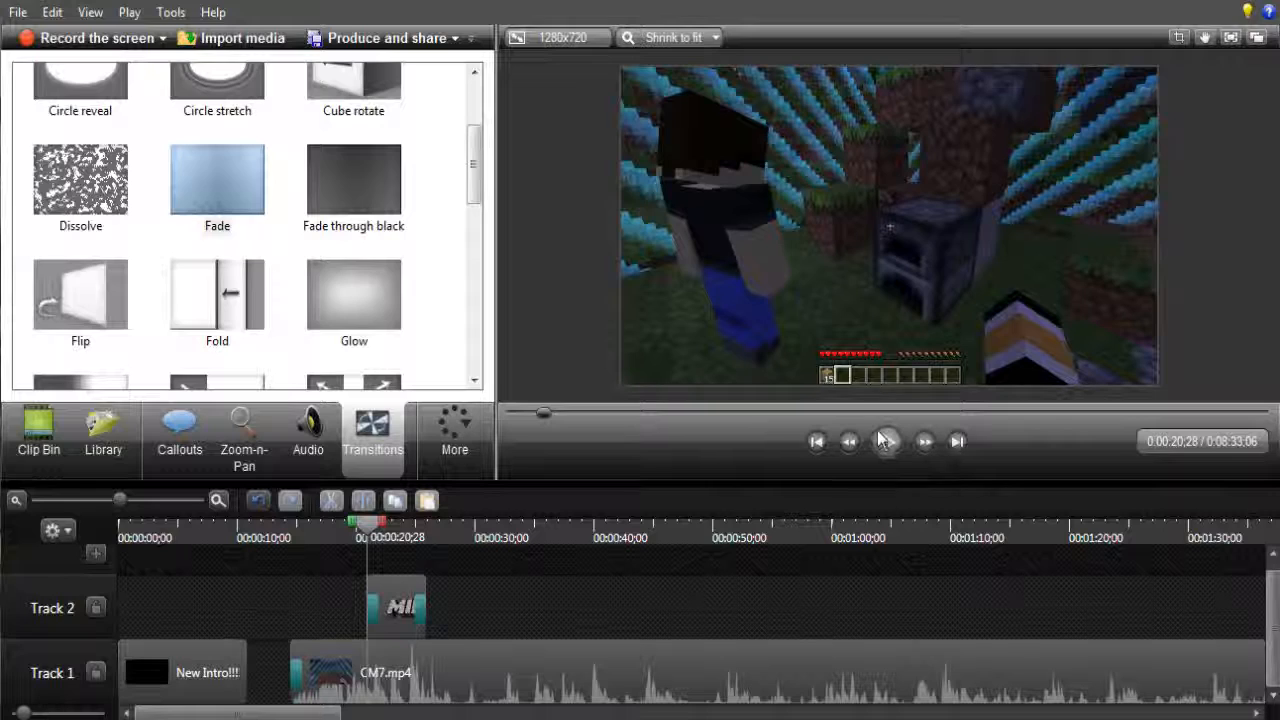
pyautogui.click(884, 441)
pyautogui.click(886, 441)
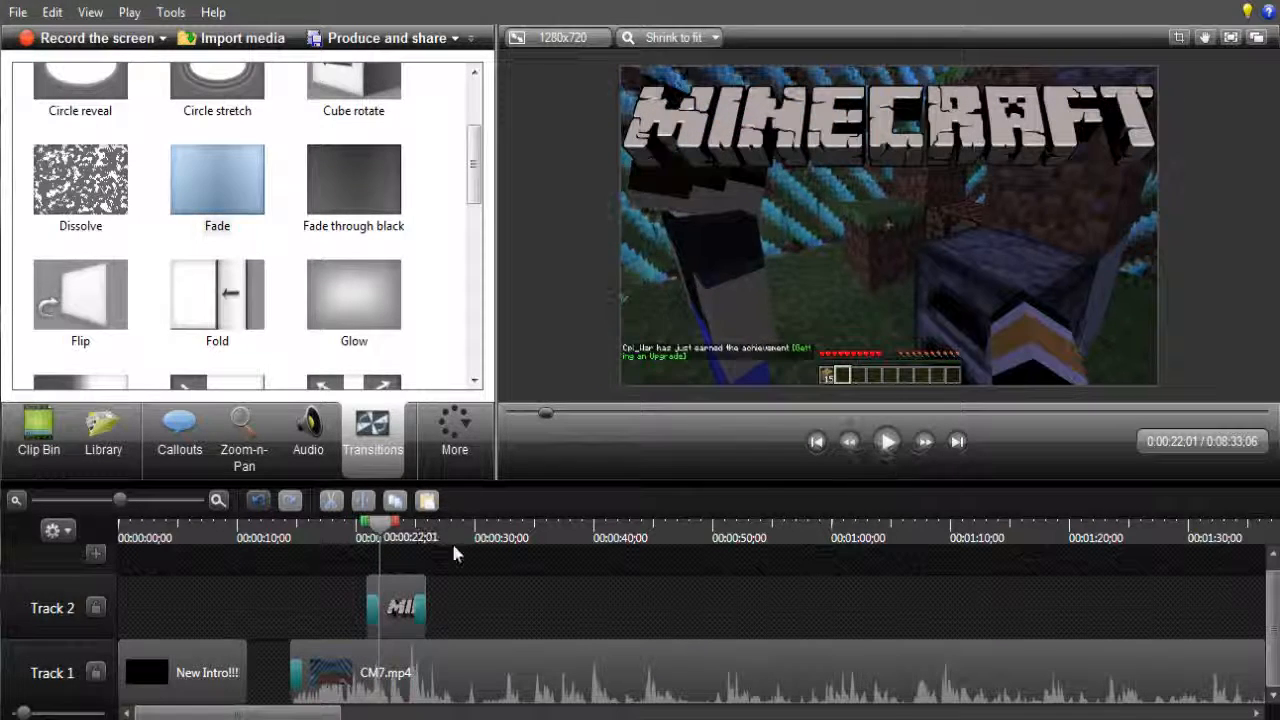
# - Replace the Fade at the start of the logo clip with Fade through black and preview it from 0:00:20;28
pyautogui.rightClick(371, 611)
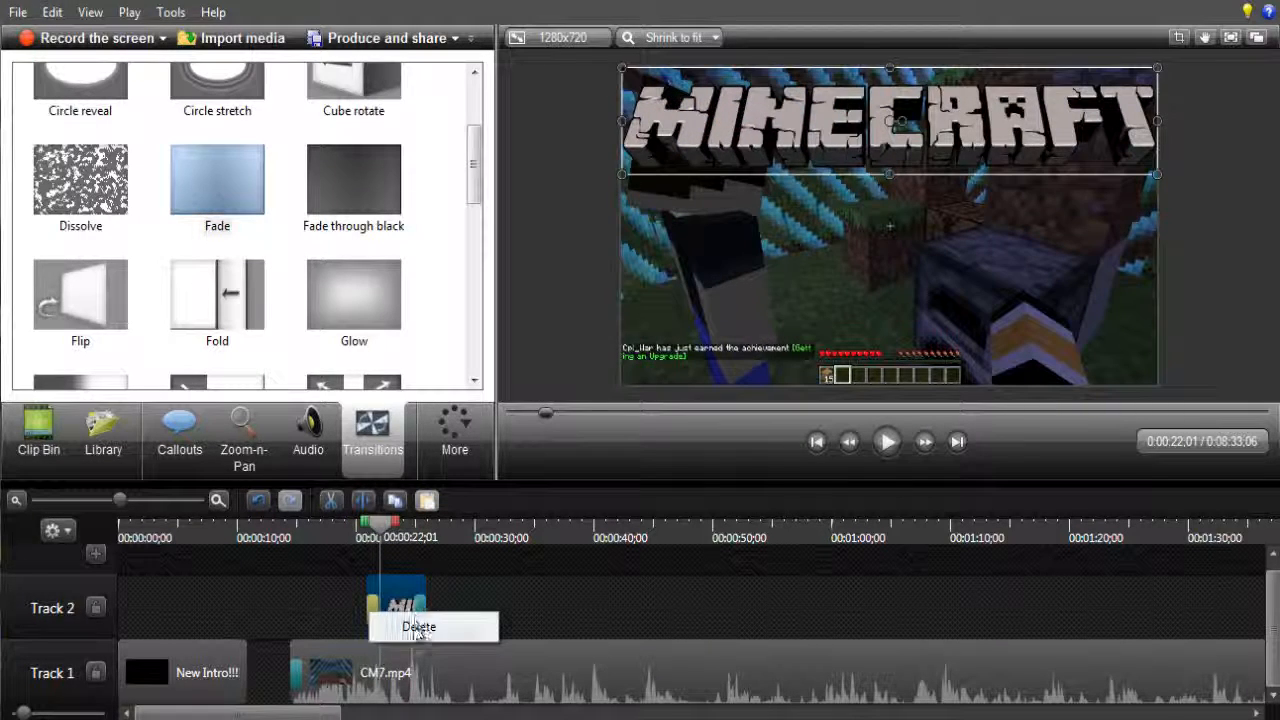
pyautogui.click(418, 627)
pyautogui.click(368, 530)
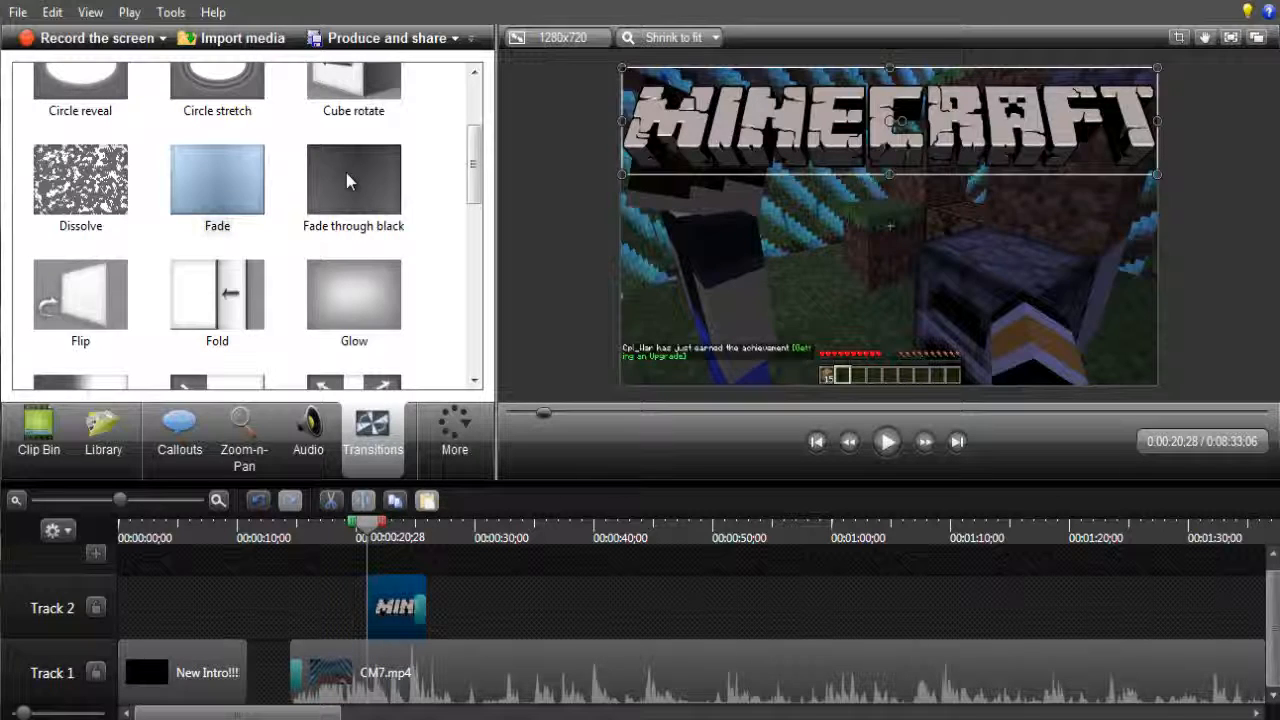
pyautogui.moveTo(347, 175); pyautogui.dragTo(397, 625)
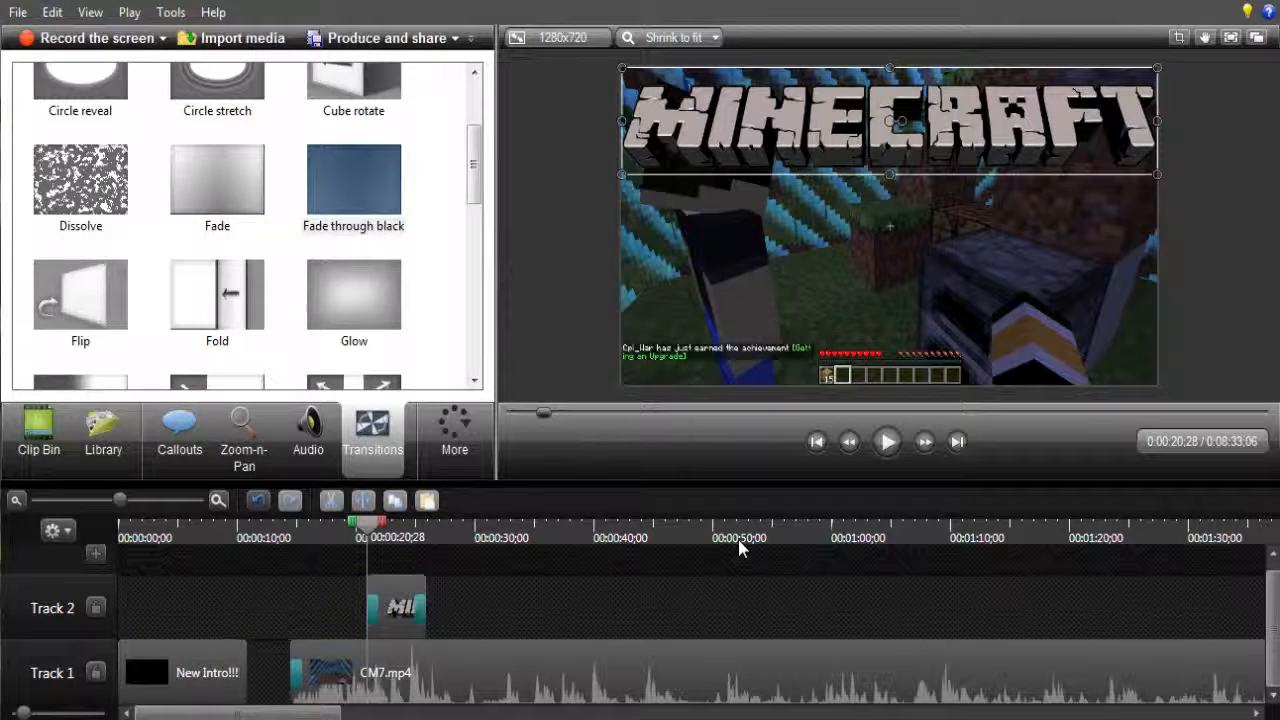
pyautogui.click(878, 448)
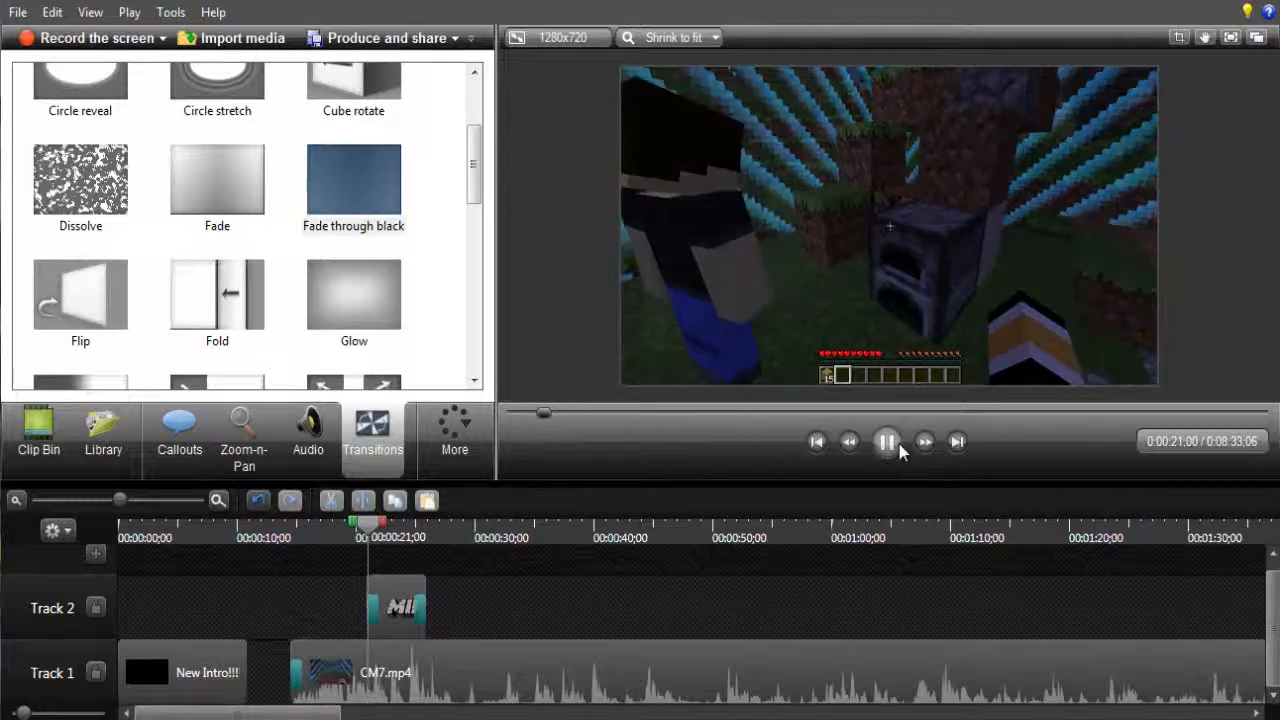
pyautogui.click(888, 442)
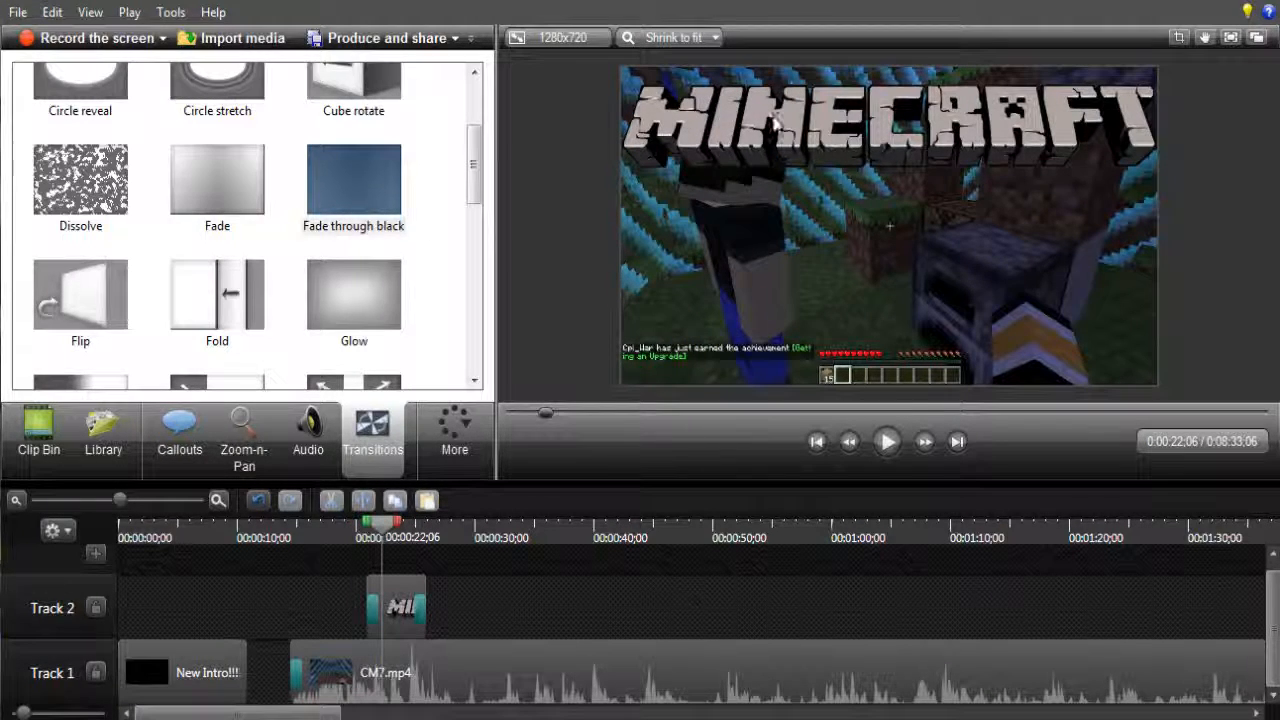
# - Delete the transition at the start of the logo clip and place the playhead at 0:00:30;15
pyautogui.click(368, 603)
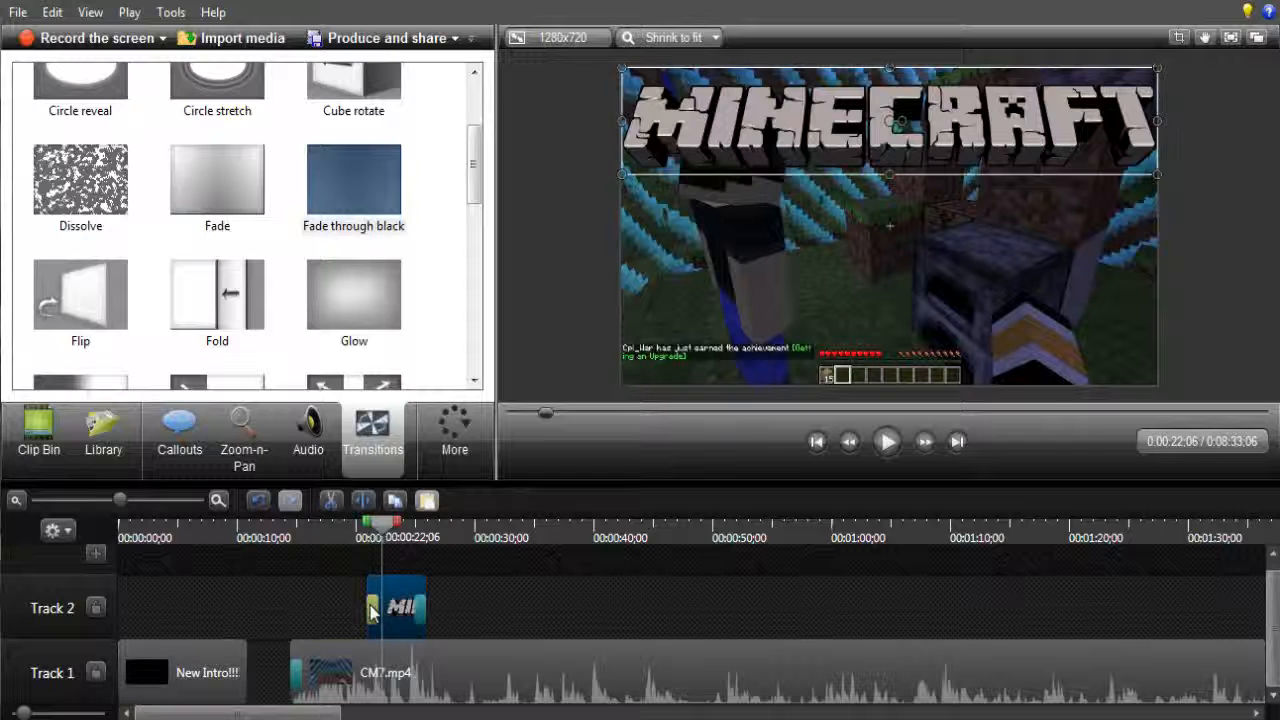
pyautogui.rightClick(369, 604)
pyautogui.click(430, 618)
pyautogui.click(480, 546)
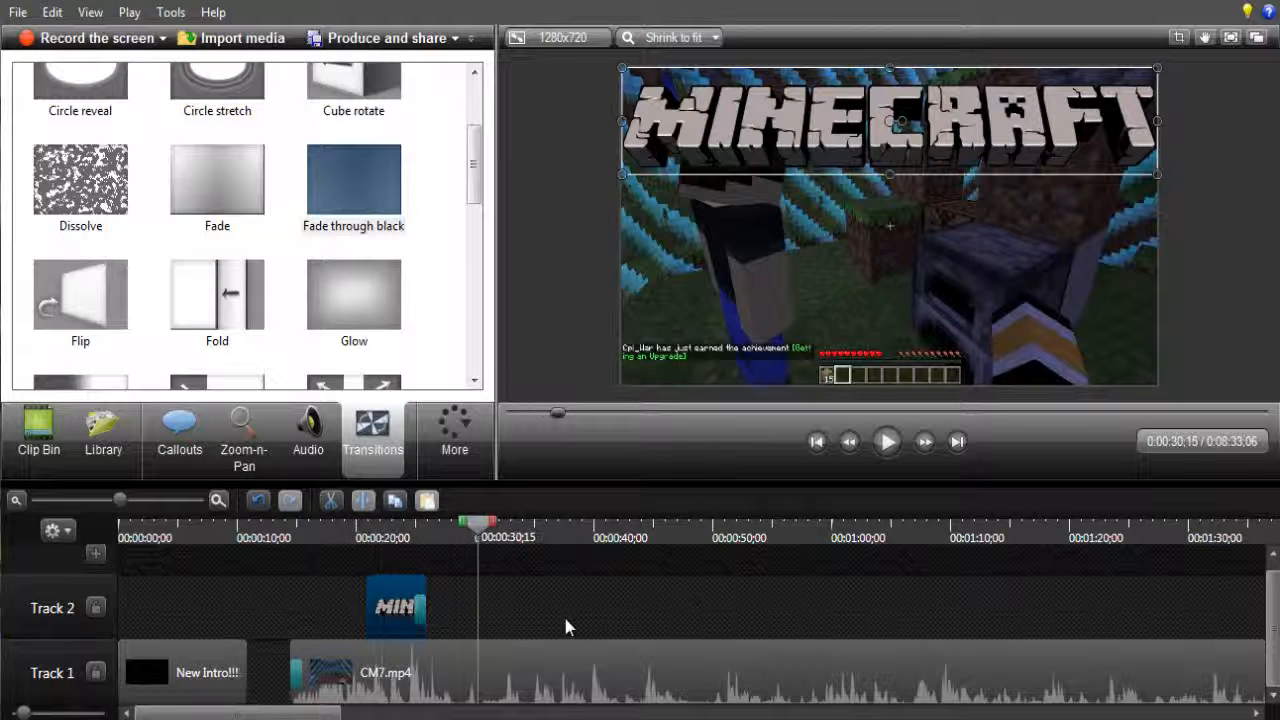
pyautogui.click(576, 622)
# - Look through the media library's music folders and the Theme - Calling Lights items
pyautogui.click(42, 432)
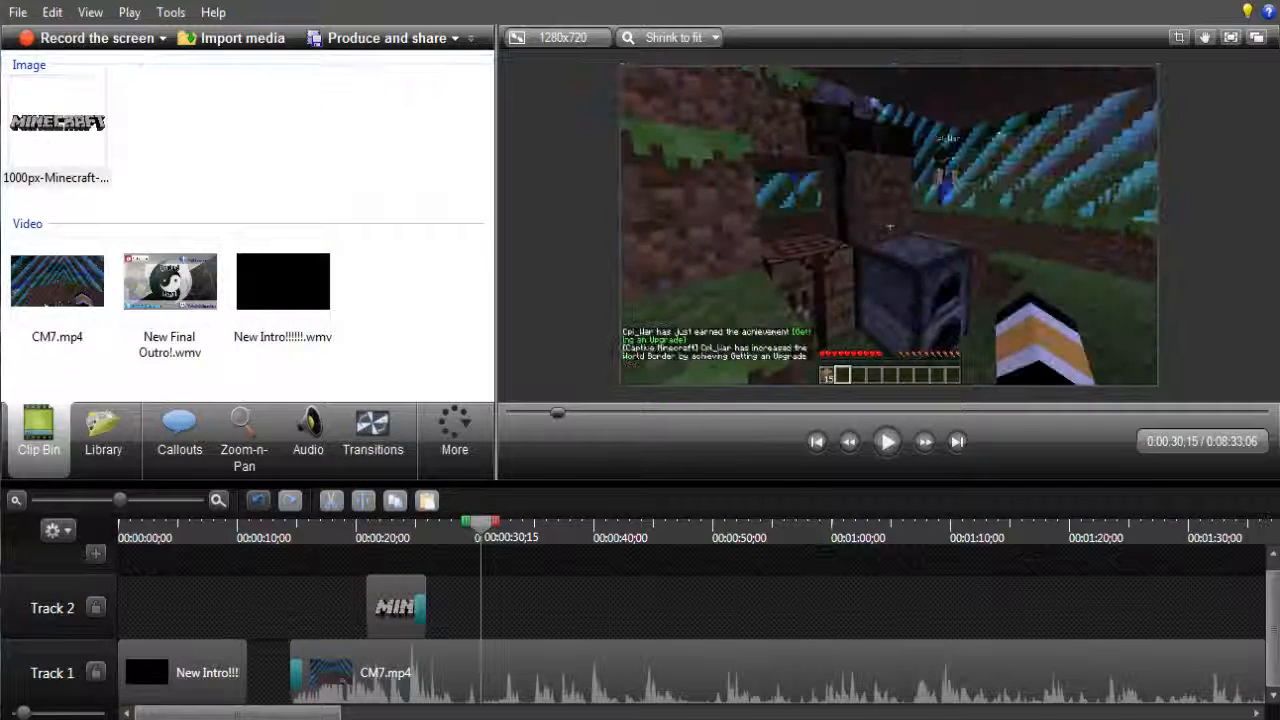
pyautogui.click(103, 445)
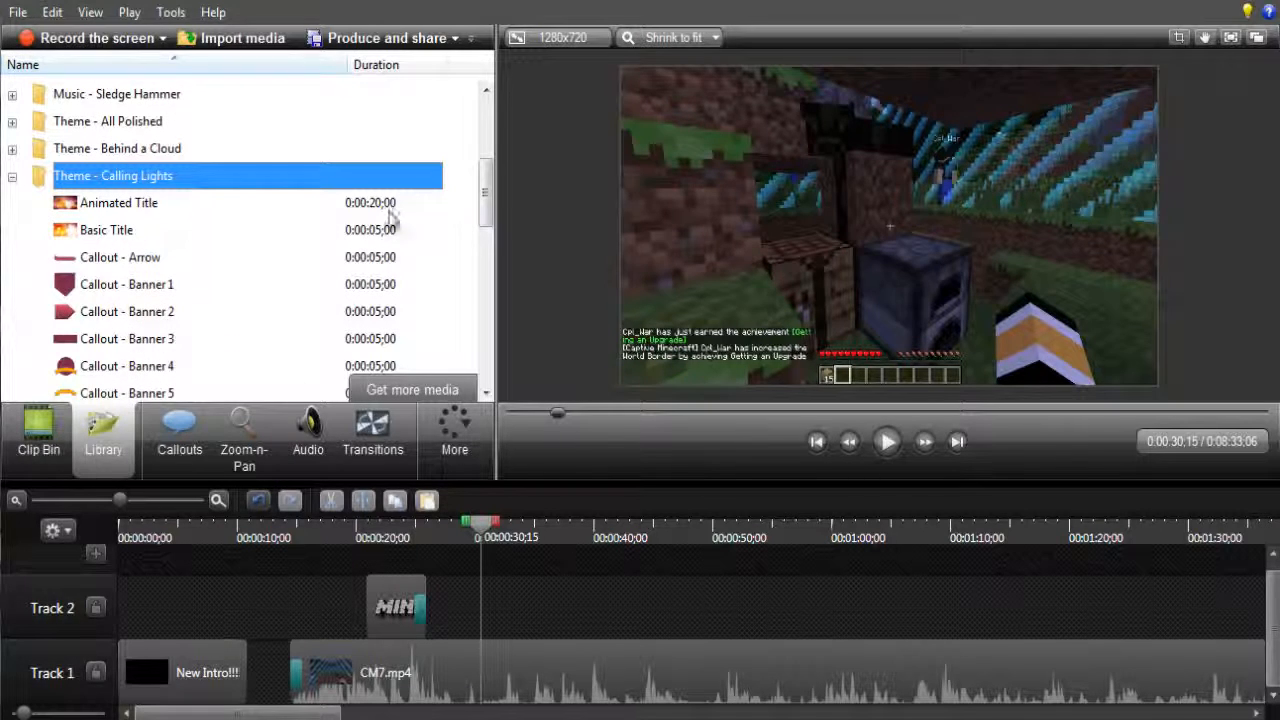
pyautogui.moveTo(487, 196); pyautogui.dragTo(413, 82)
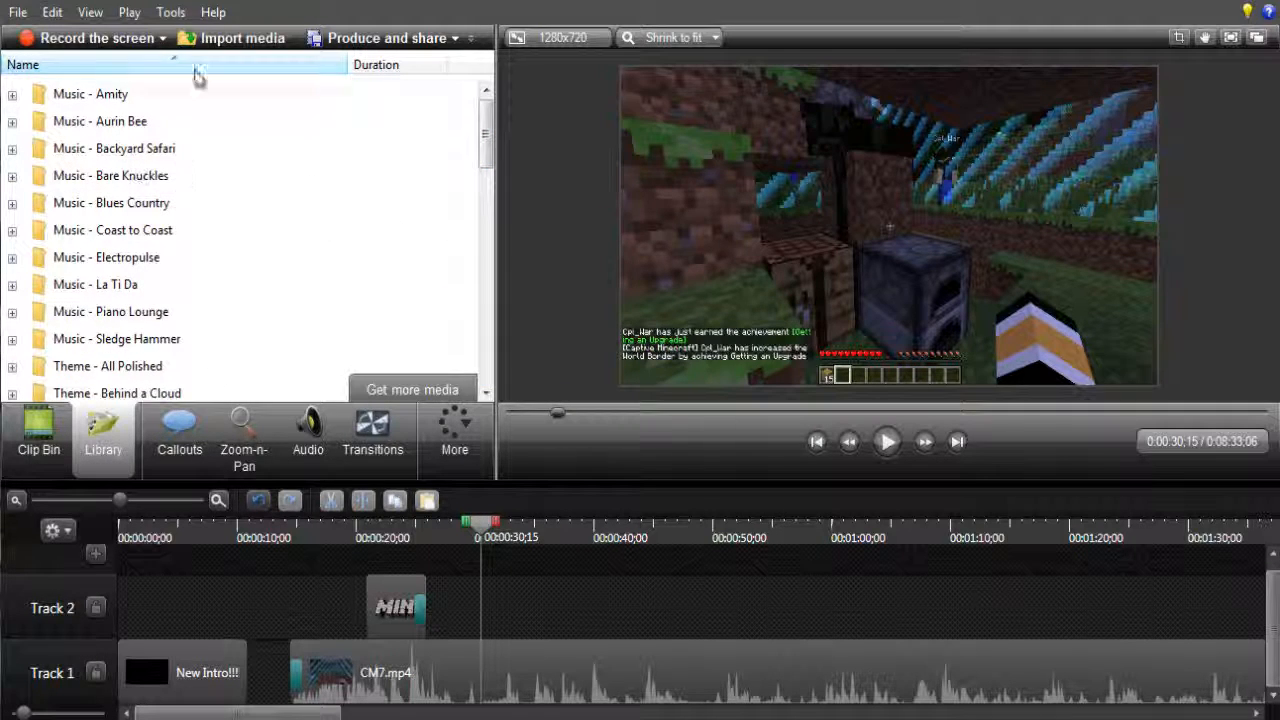
pyautogui.moveTo(485, 142); pyautogui.dragTo(490, 285)
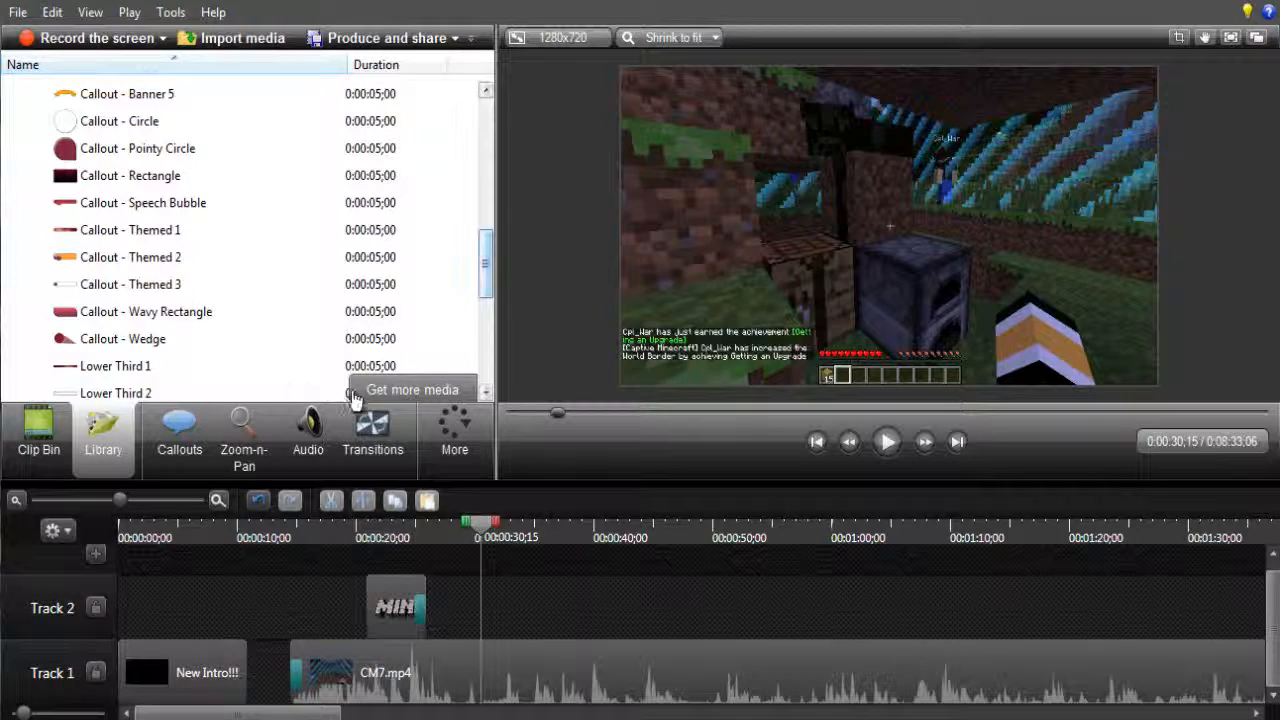
pyautogui.moveTo(484, 292); pyautogui.dragTo(385, 104)
# - Add a plain text callout to Track 2 at 0:00:30;15
pyautogui.click(178, 434)
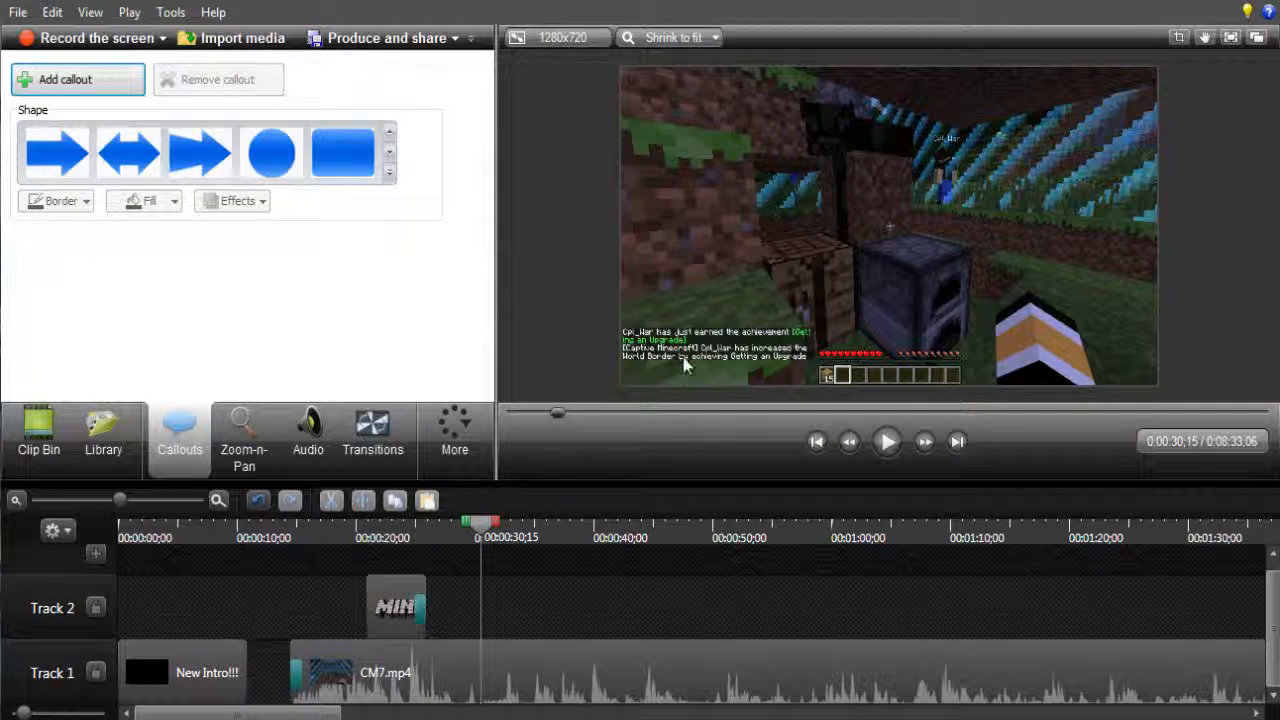
pyautogui.click(389, 172)
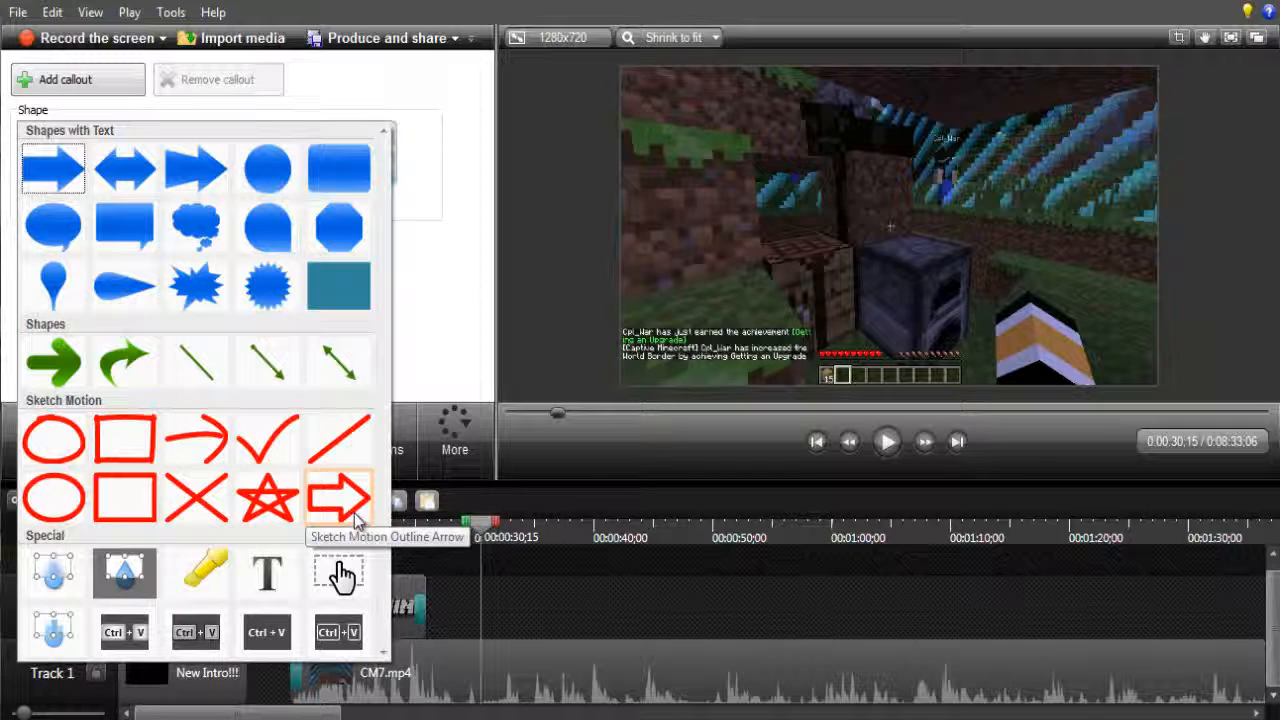
pyautogui.click(276, 580)
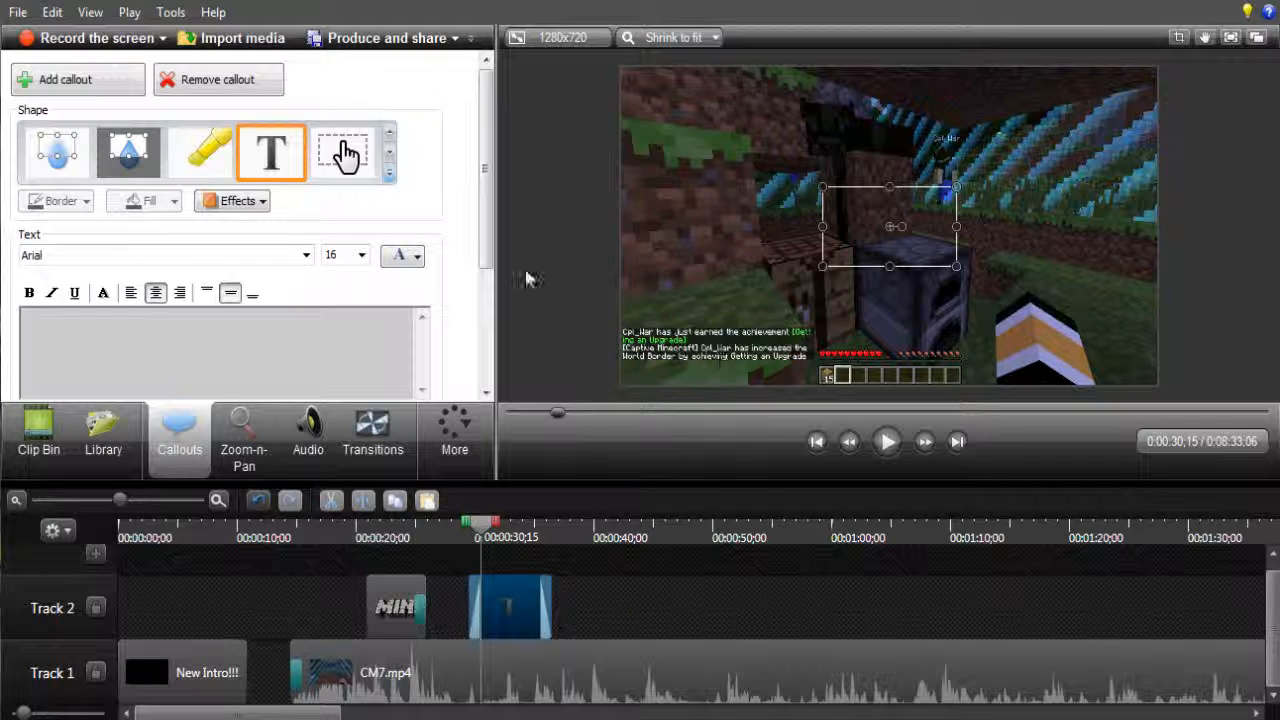
pyautogui.click(257, 315)
# - Set the text callout's font to GROBOLD, its size to 72, and its text color to white
pyautogui.click(309, 255)
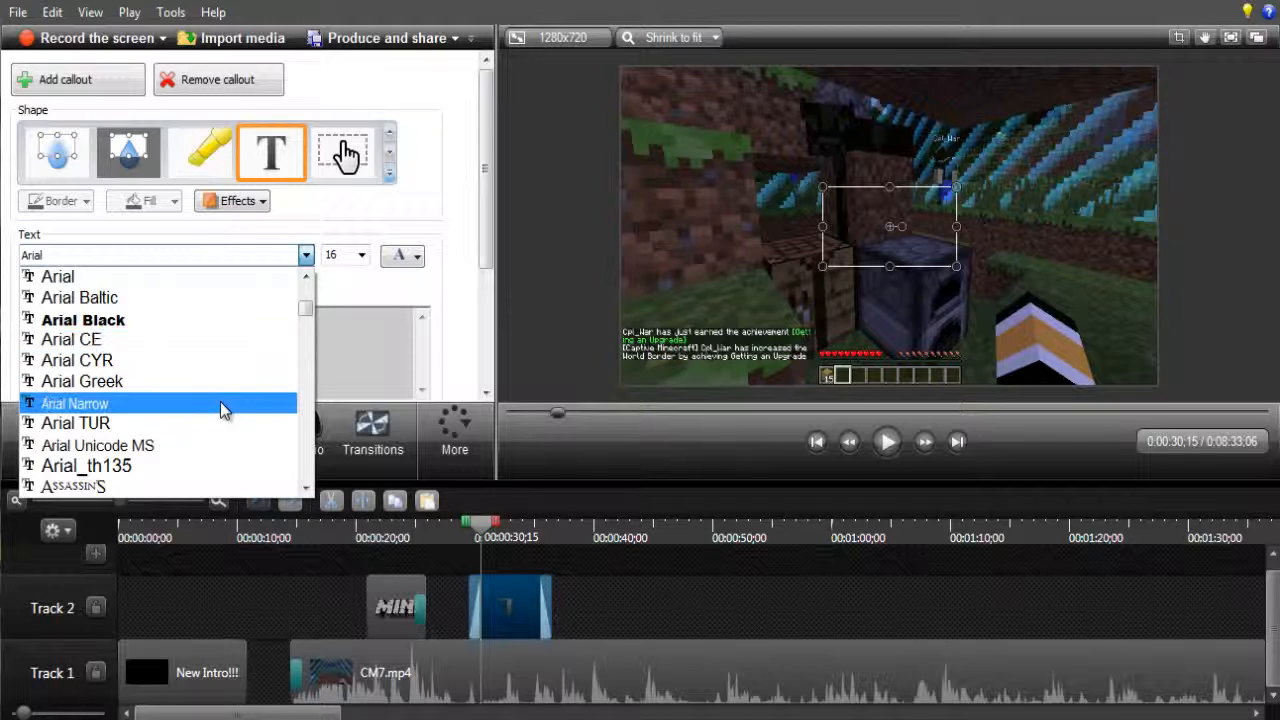
pyautogui.scroll(-15, 160, 400)
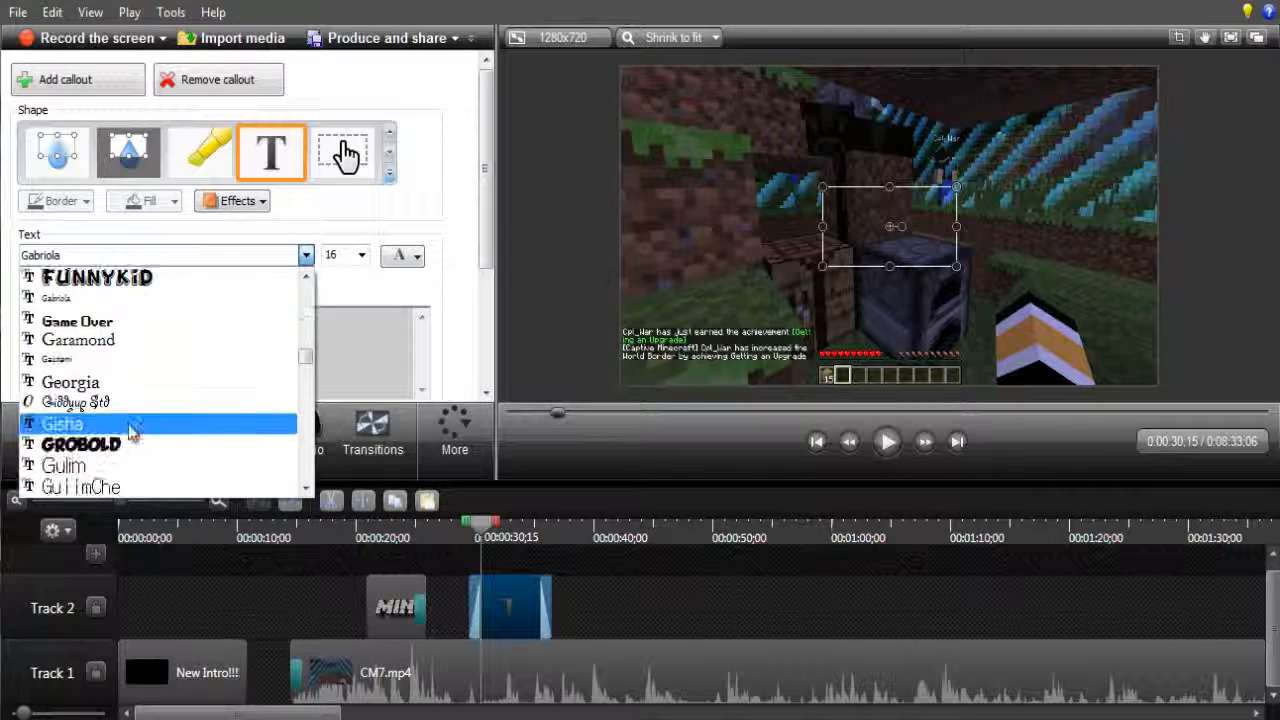
pyautogui.click(100, 381)
pyautogui.click(361, 255)
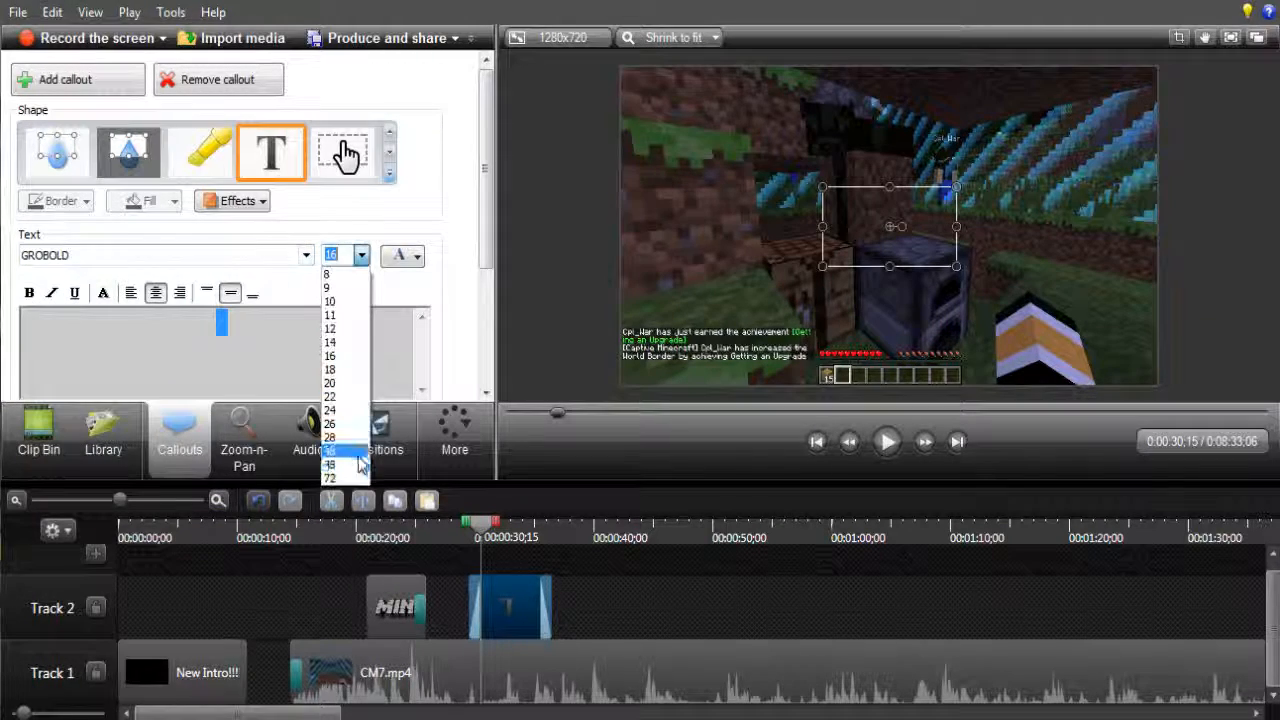
pyautogui.click(338, 479)
pyautogui.click(400, 256)
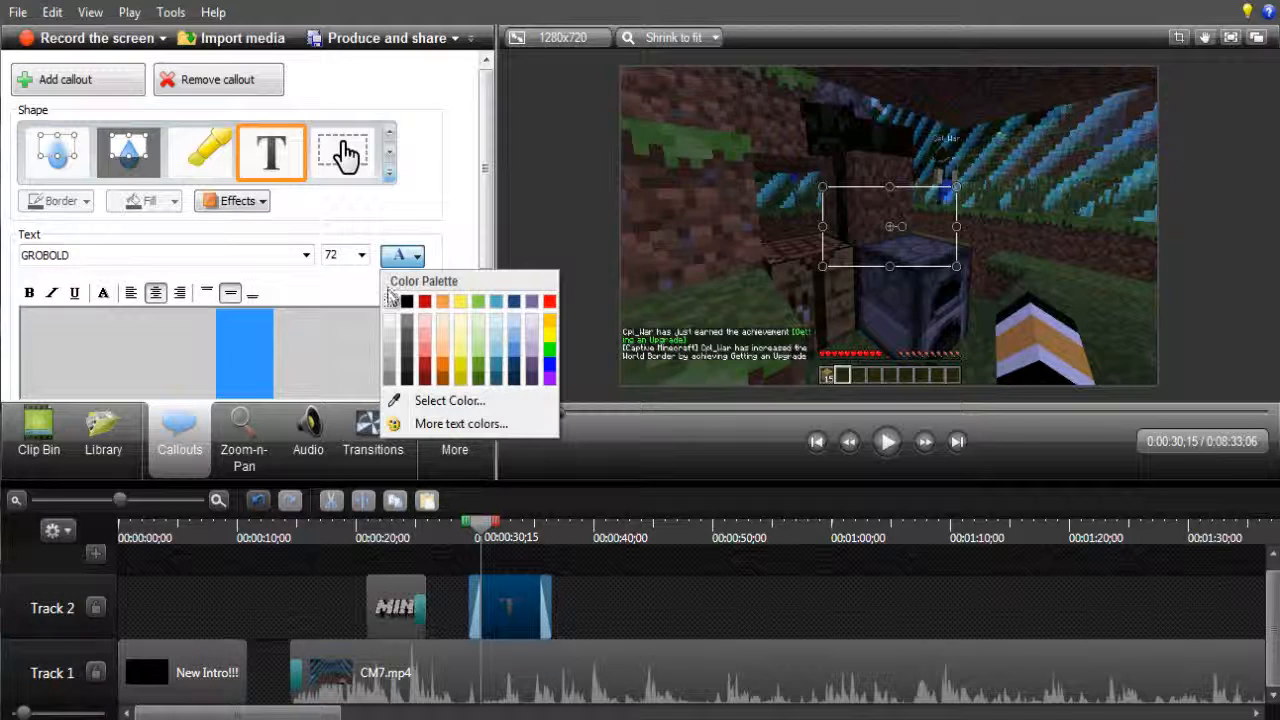
pyautogui.click(378, 285)
# - Adjust the callout's effect option and enter "Text" as its content
pyautogui.click(232, 201)
pyautogui.click(245, 231)
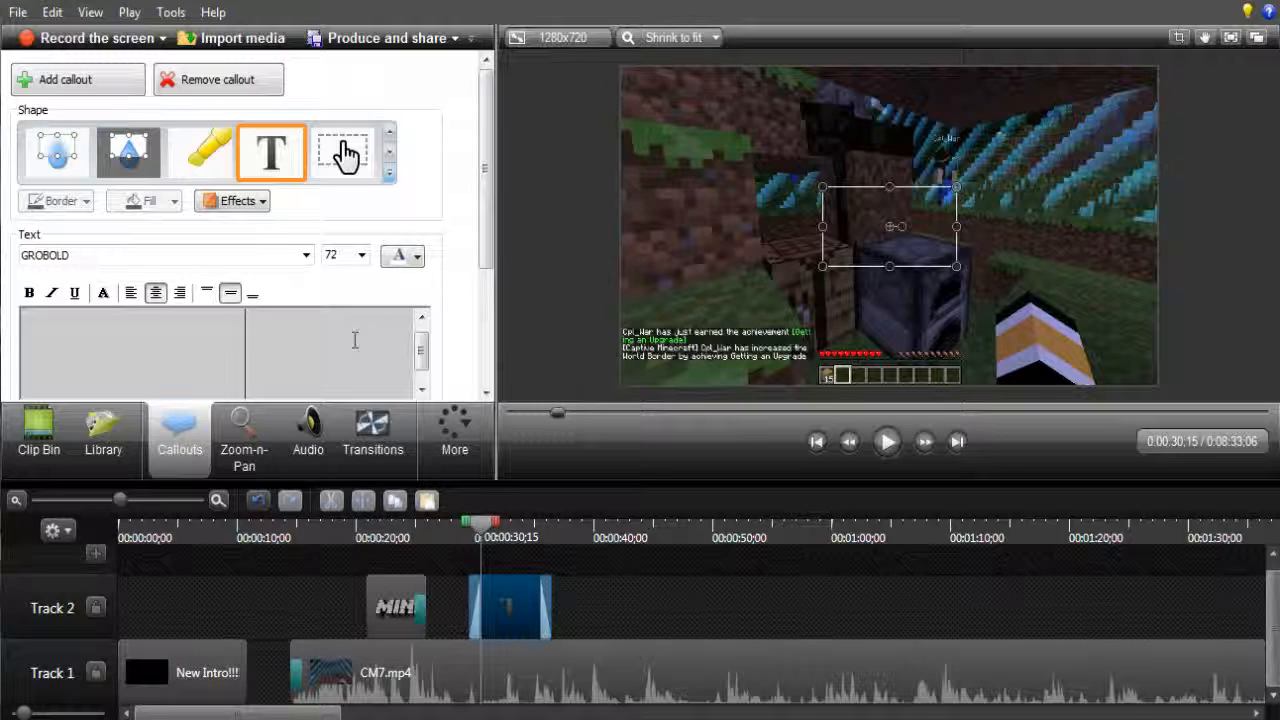
pyautogui.write('Text')
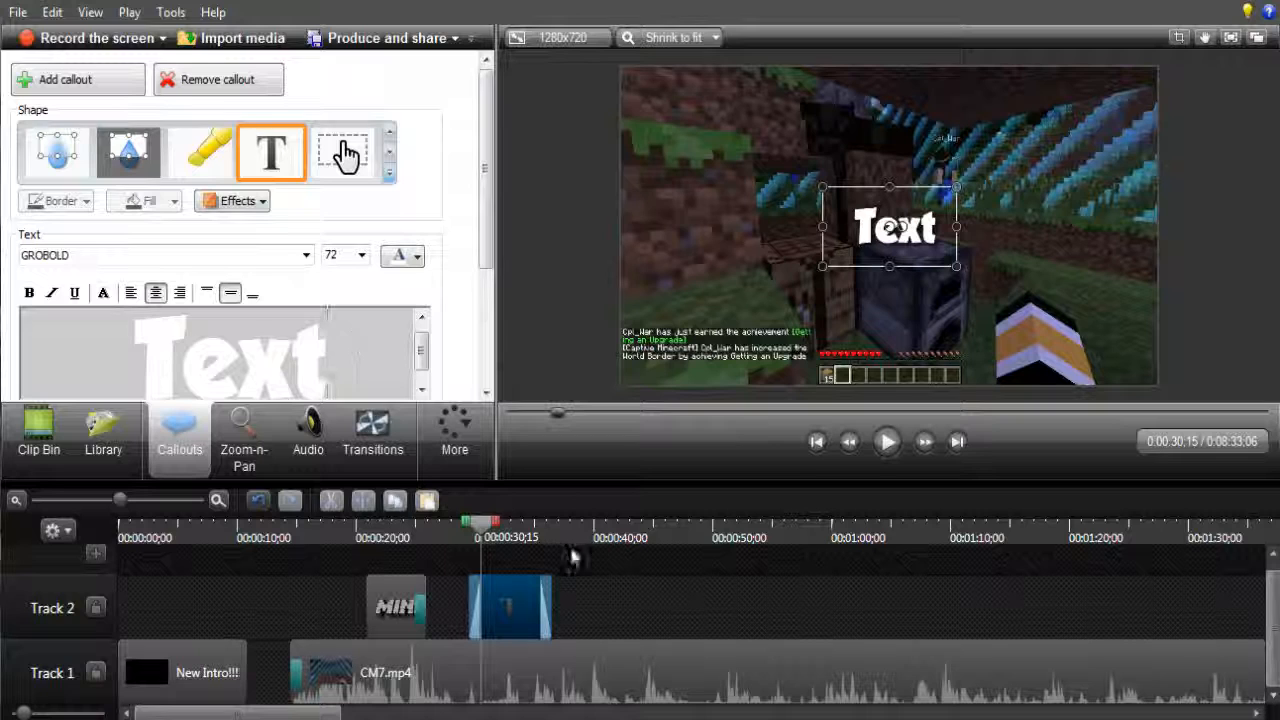
# - Set the font size of all the callout text to 200
pyautogui.hotkey('ctrl', 'a')
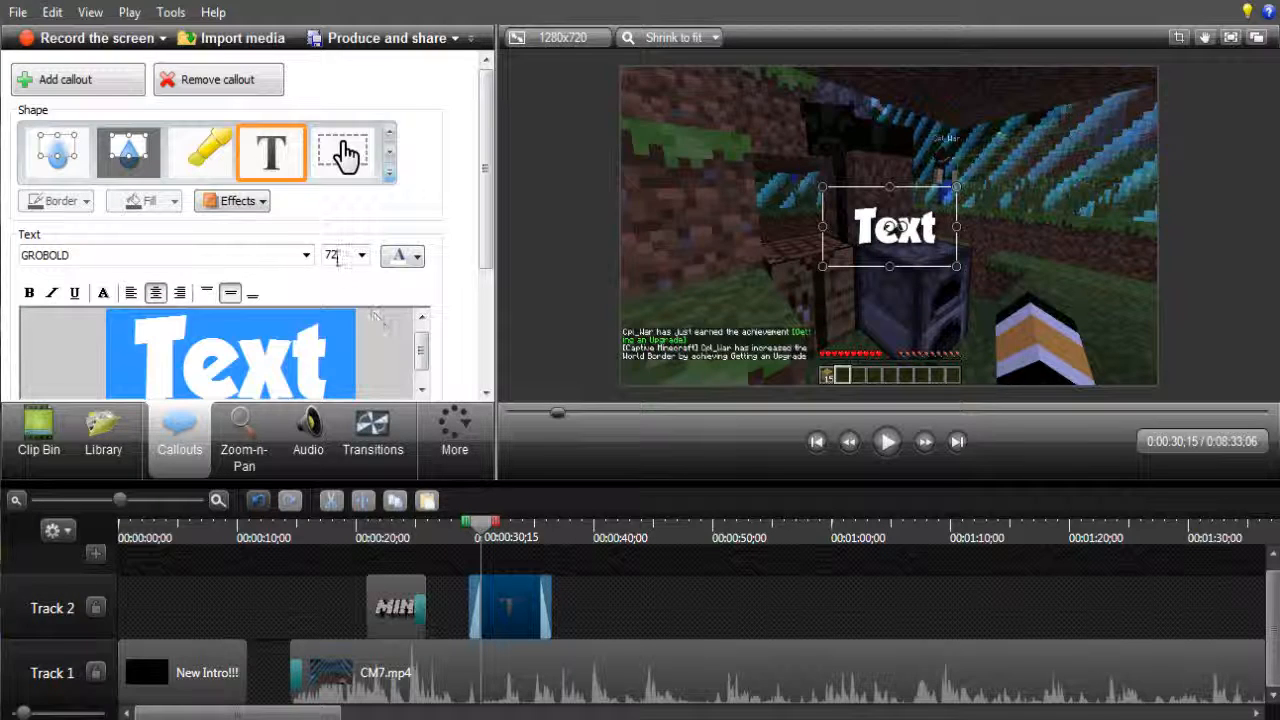
pyautogui.click(336, 258)
pyautogui.write('200')
pyautogui.press('Return')
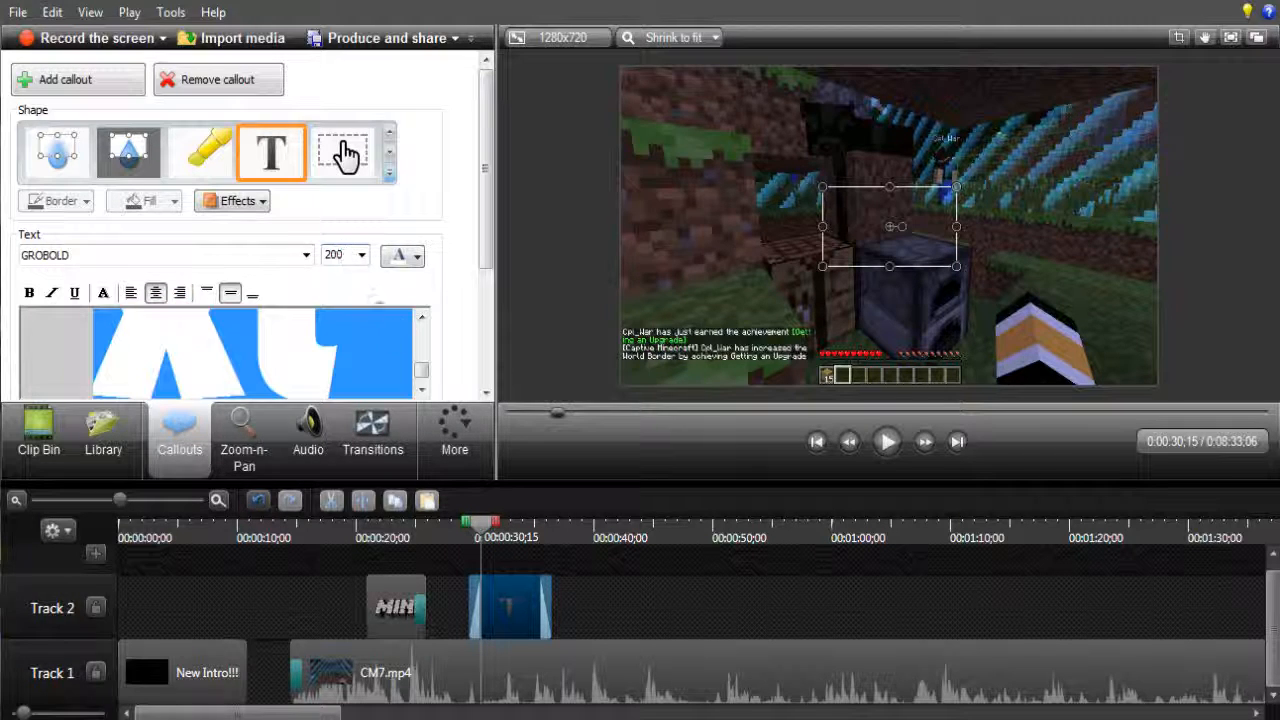
# - Enlarge the text callout's box to cover most of the canvas and rotate it slightly clockwise
pyautogui.moveTo(957, 267); pyautogui.dragTo(1137, 333)
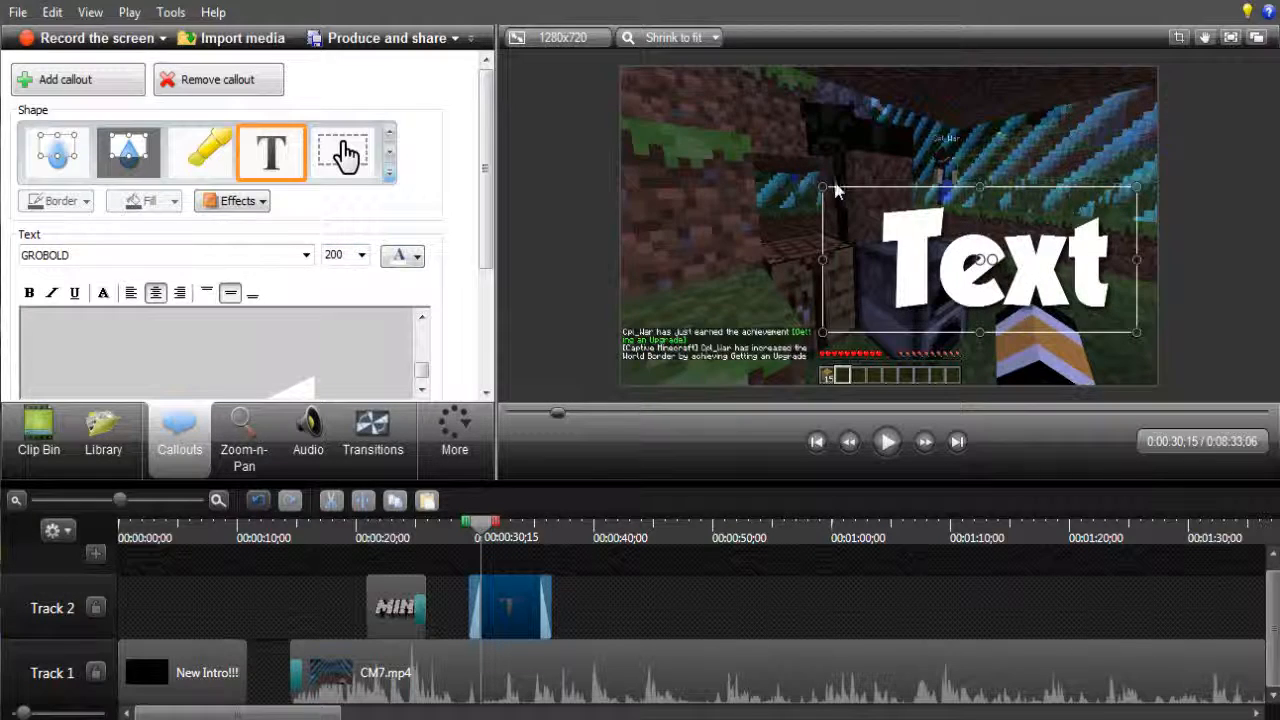
pyautogui.moveTo(820, 184); pyautogui.dragTo(679, 109)
pyautogui.moveTo(899, 223); pyautogui.dragTo(890, 221)
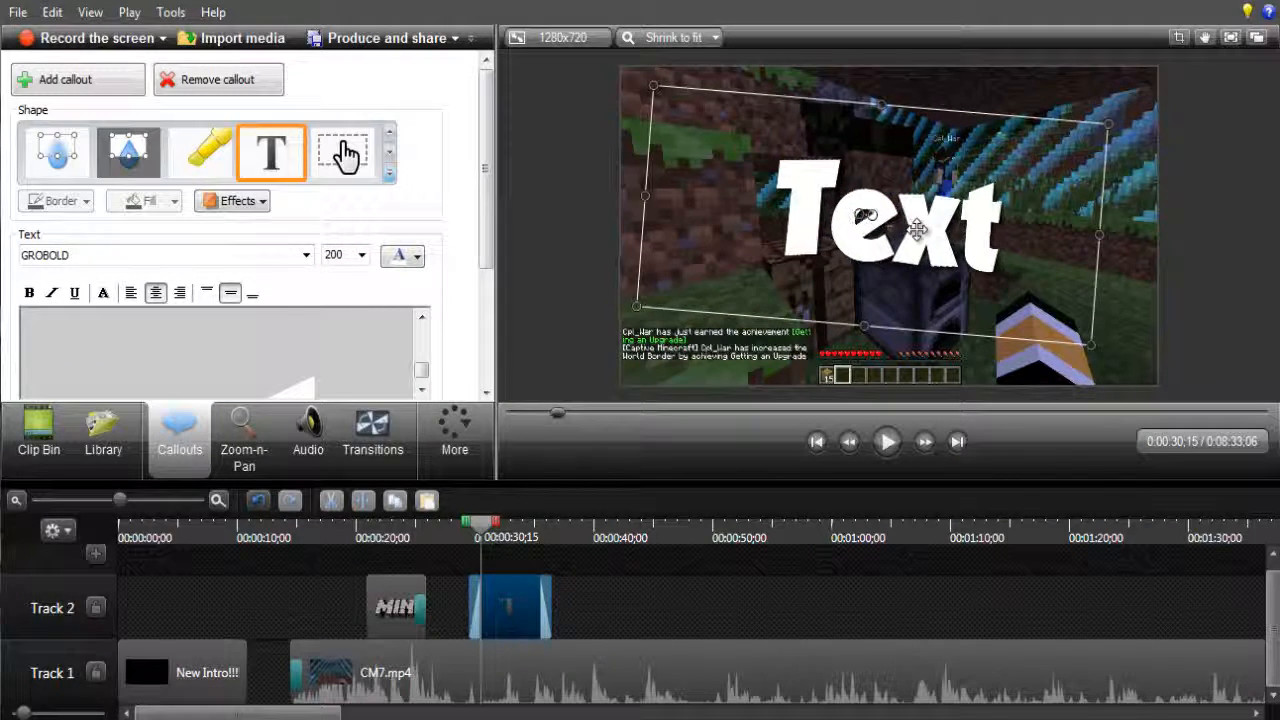
pyautogui.click(650, 587)
pyautogui.click(870, 270)
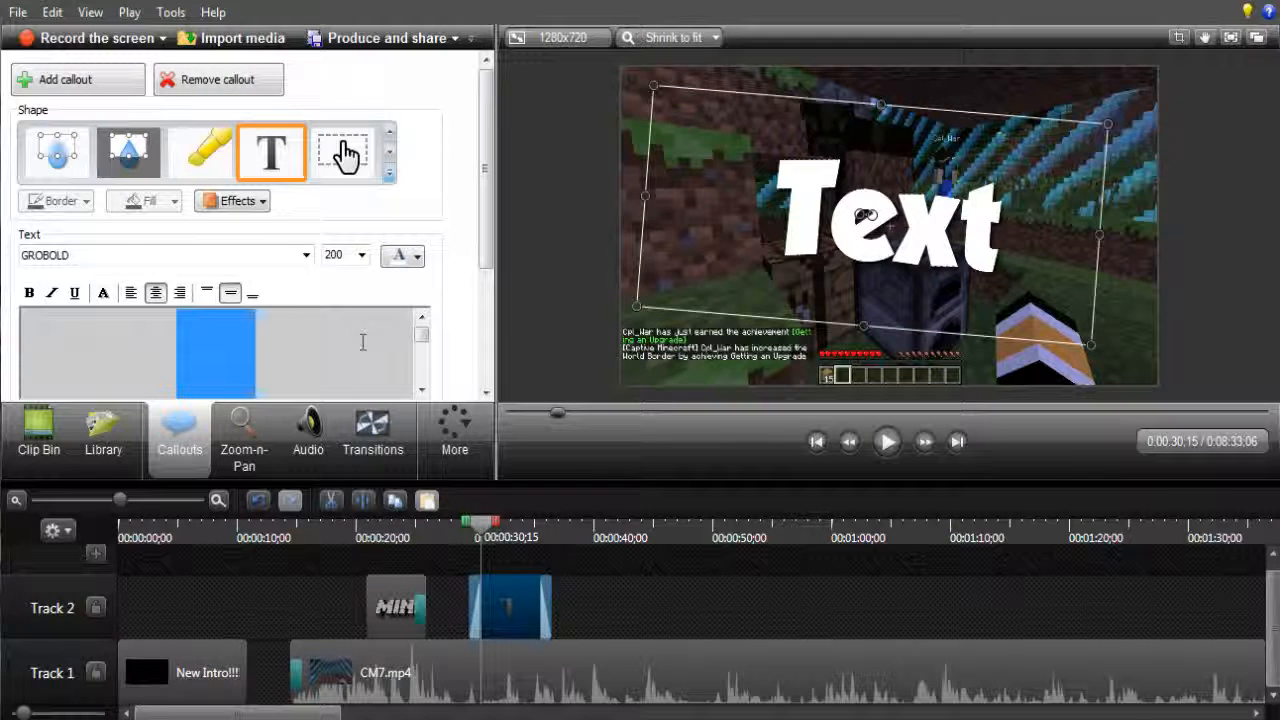
# - Change the effect option of the rotated text callout
pyautogui.scroll(3, 365, 341)
pyautogui.click(232, 203)
pyautogui.click(238, 230)
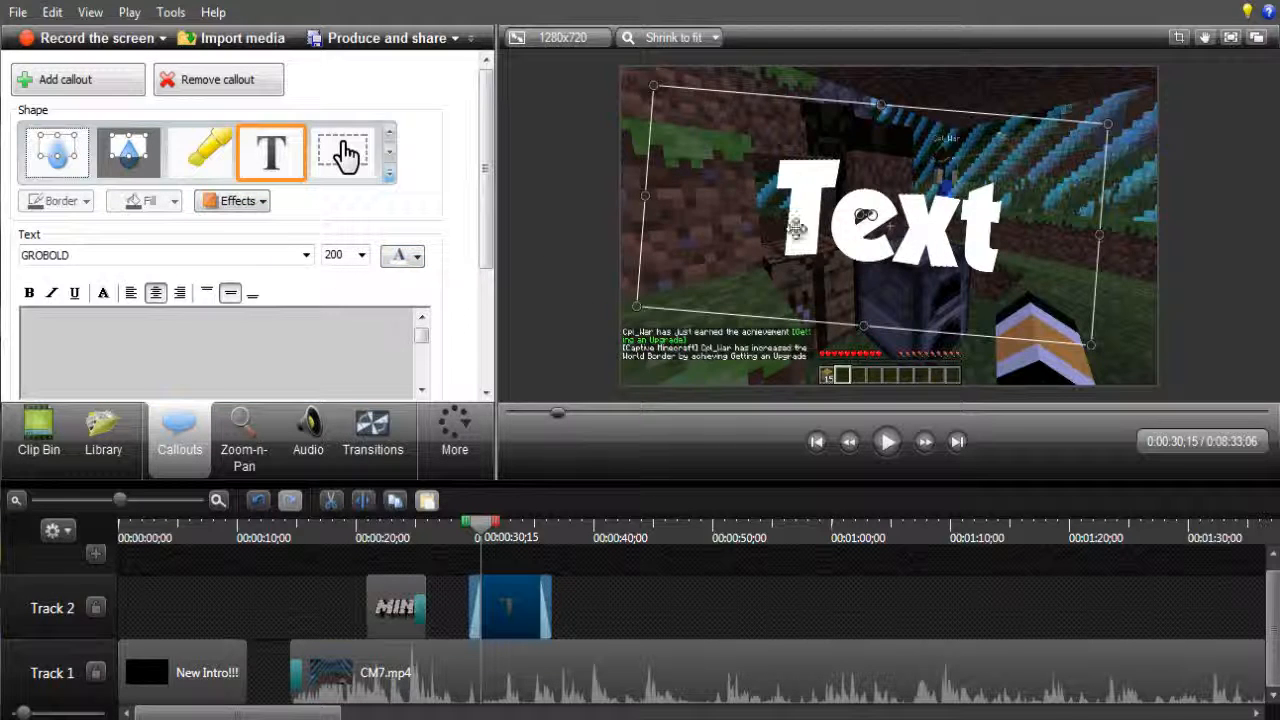
# - Try red and black as the colour of all the callout text
pyautogui.click(405, 258)
pyautogui.click(428, 314)
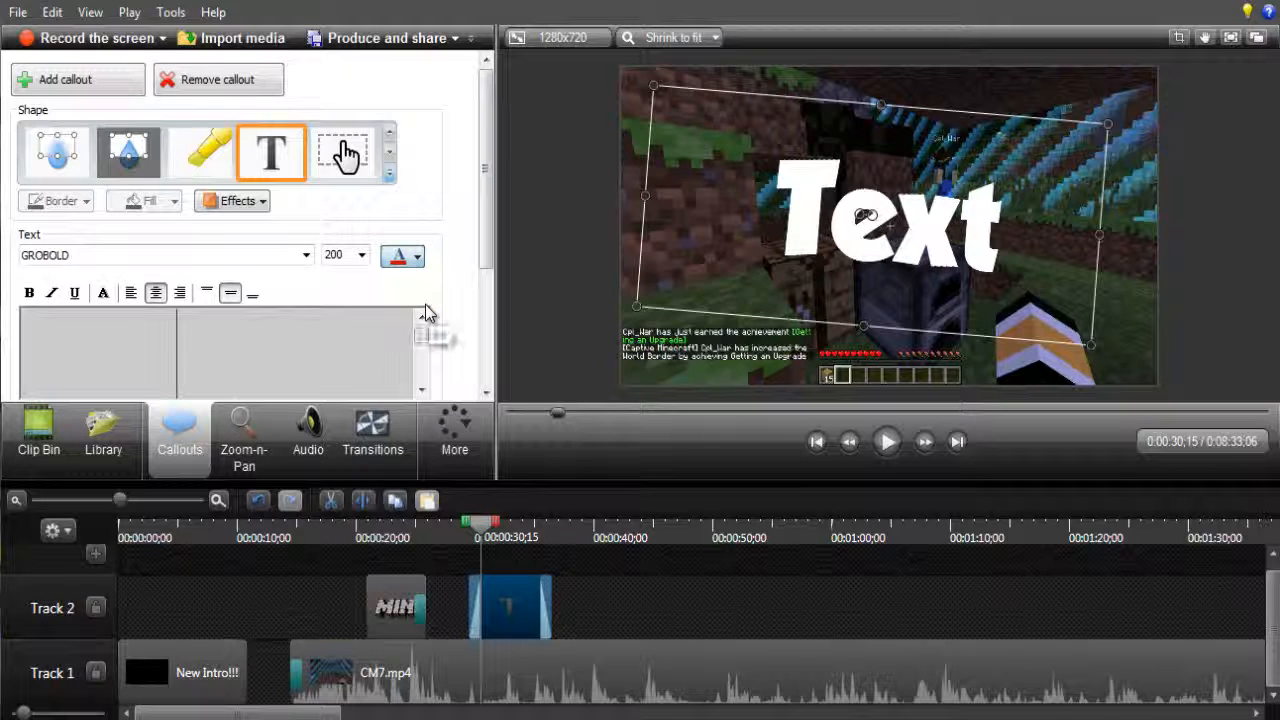
pyautogui.hotkey('ctrl', 'a')
pyautogui.click(405, 258)
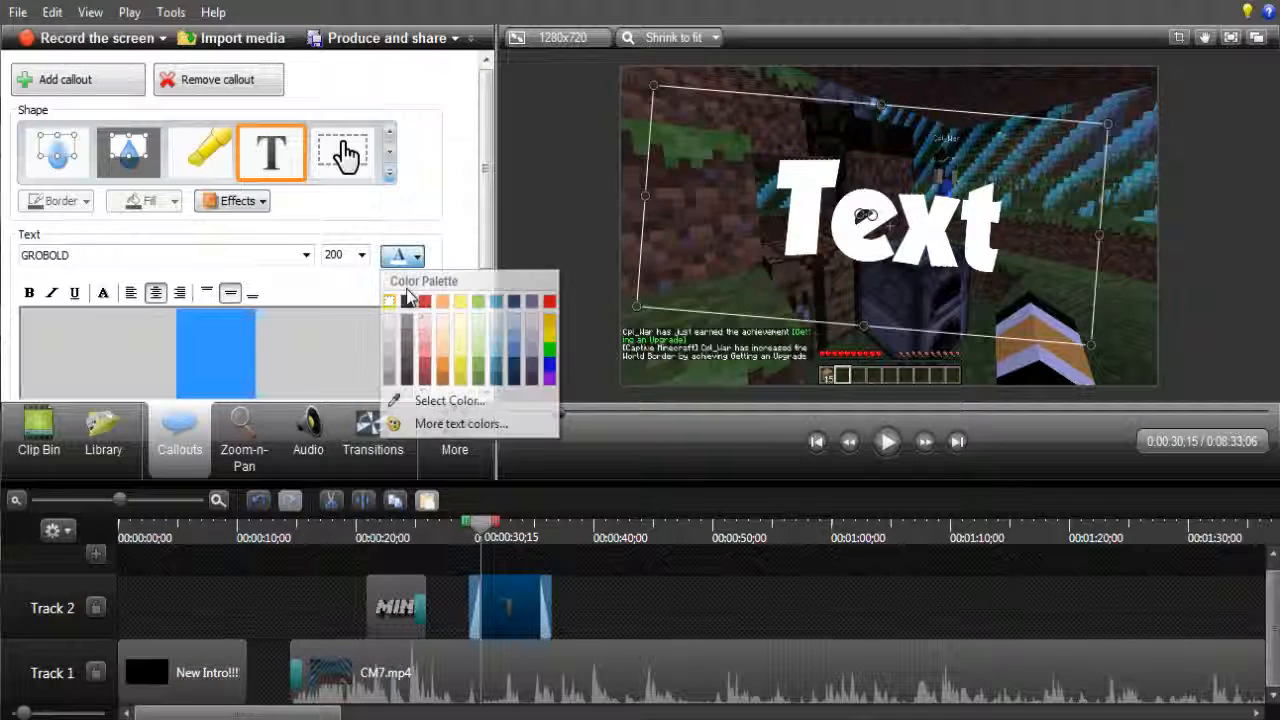
pyautogui.click(415, 302)
pyautogui.click(404, 261)
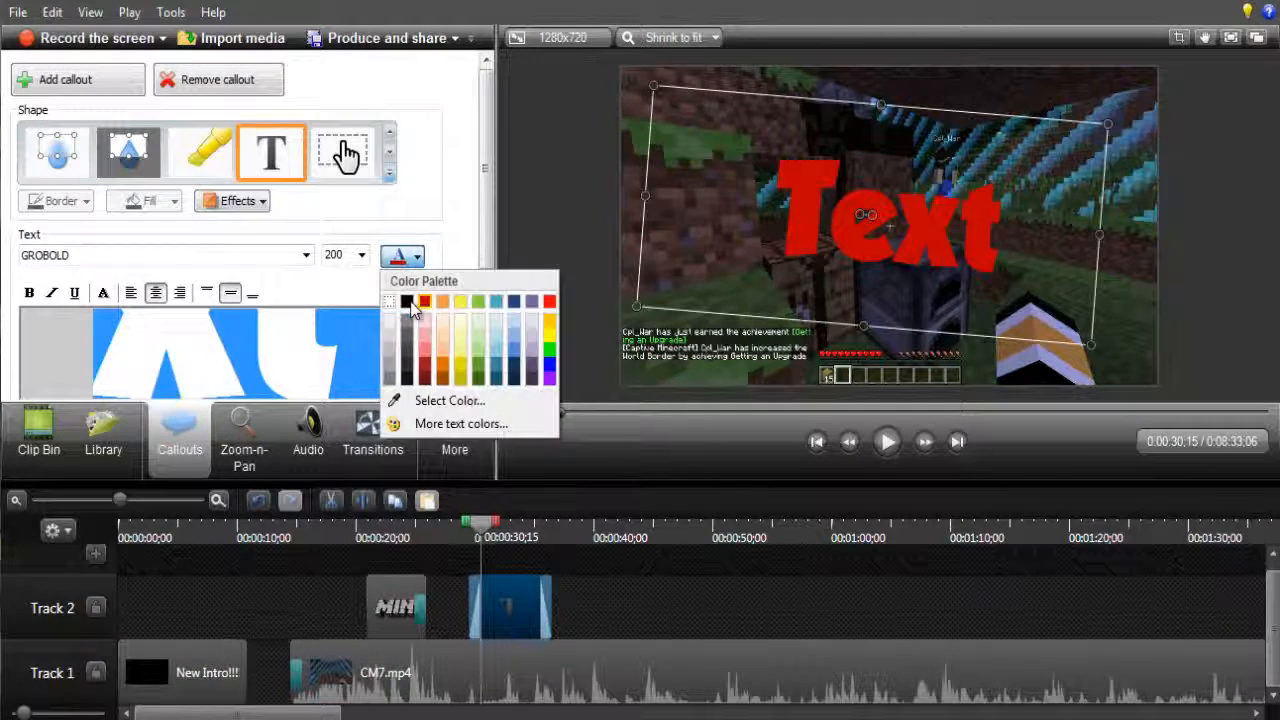
pyautogui.click(410, 292)
# - Try dark red and light yellow on the callout text, and return its colour to white
pyautogui.click(418, 260)
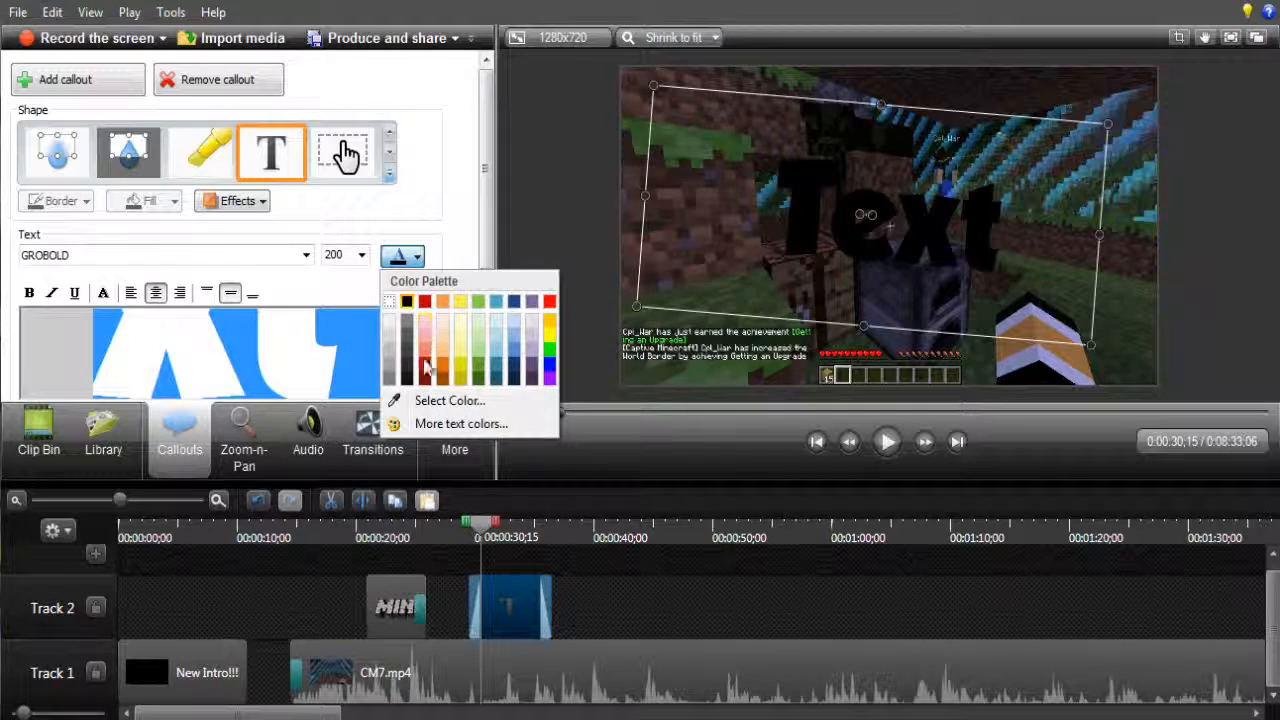
pyautogui.click(425, 375)
pyautogui.click(415, 258)
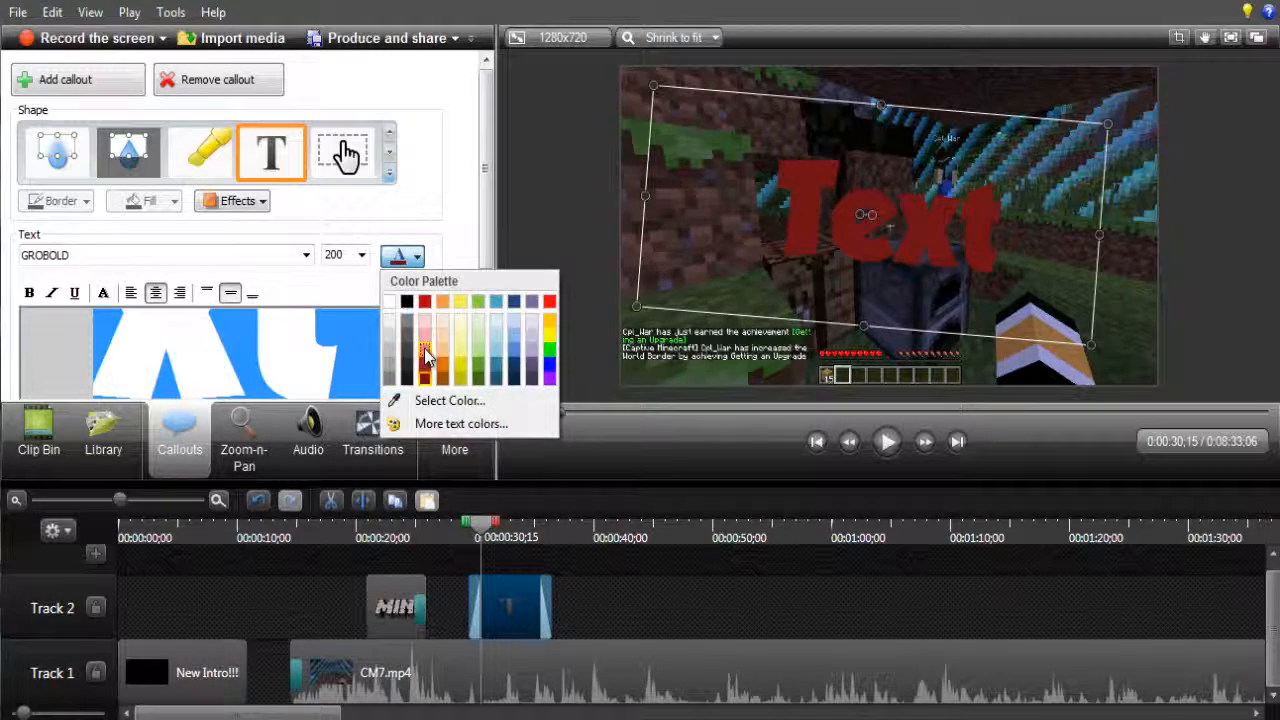
pyautogui.click(425, 330)
pyautogui.click(415, 258)
pyautogui.click(464, 338)
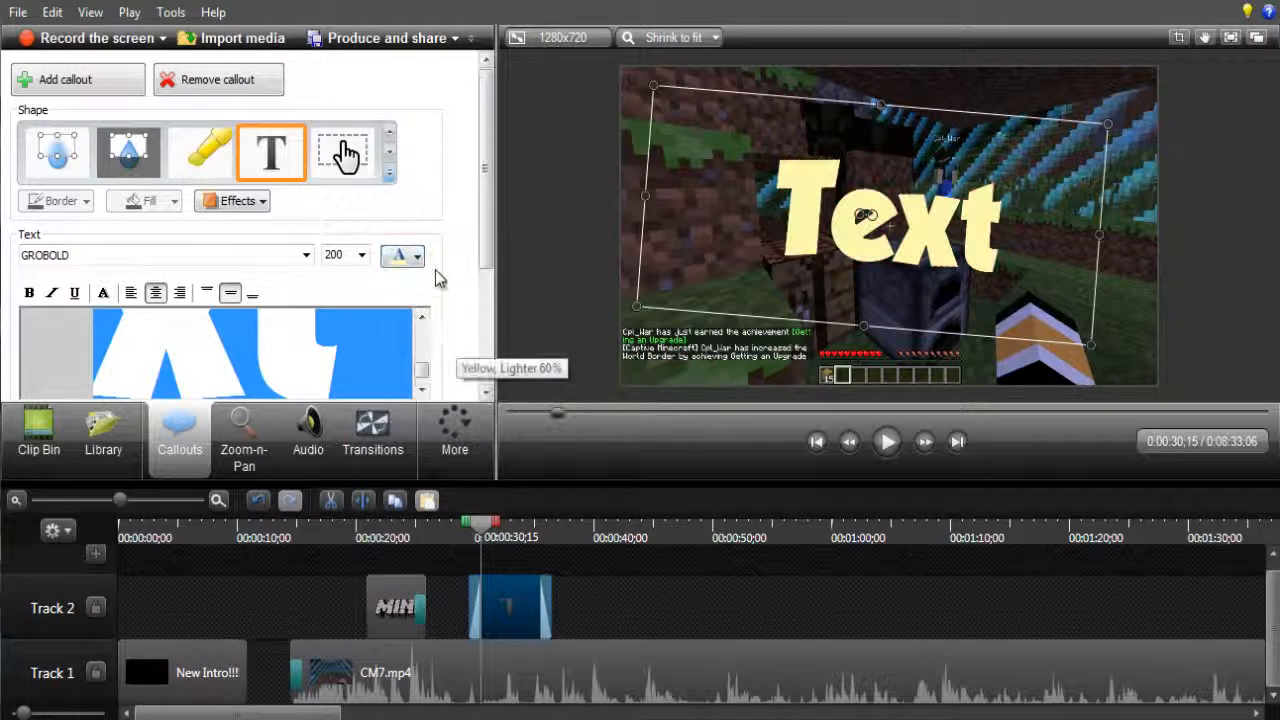
pyautogui.click(415, 258)
pyautogui.click(389, 301)
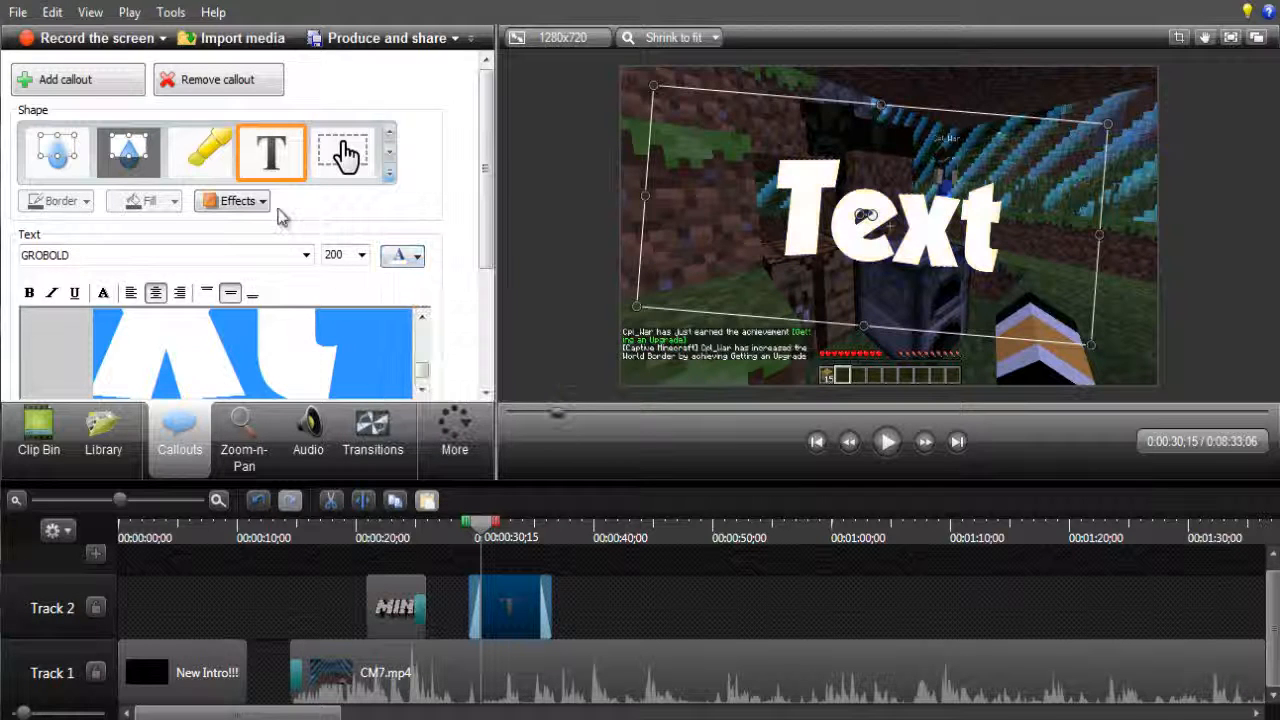
# - Change the effect option of the white text callout and deselect the callout
pyautogui.click(232, 201)
pyautogui.click(245, 226)
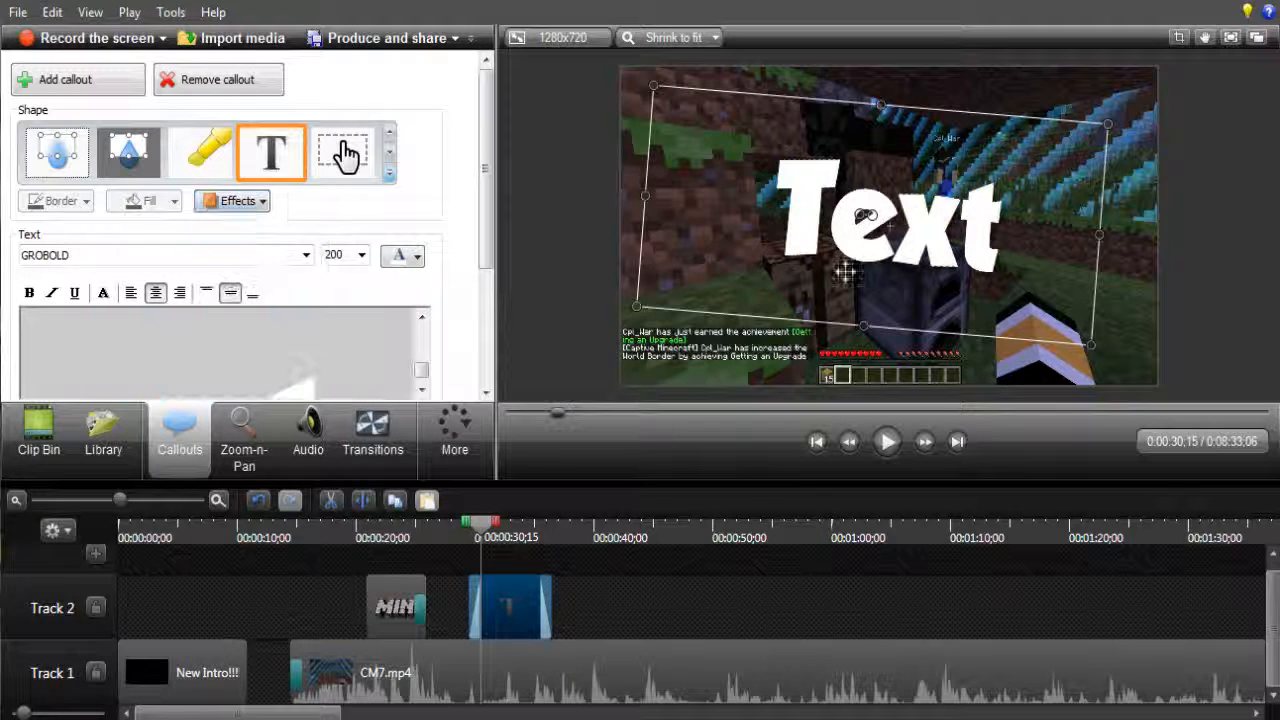
pyautogui.click(697, 614)
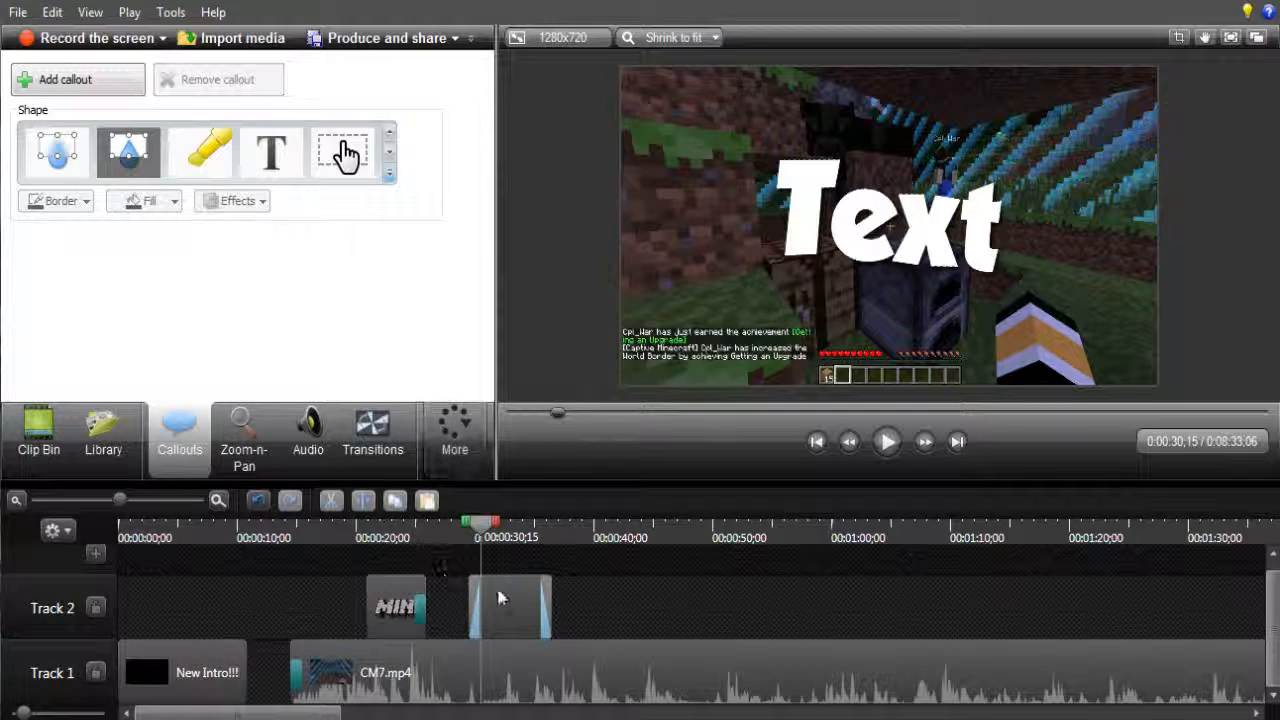
# - Preview the start of the text callout by playing the timeline from 0:00:29;15
pyautogui.click(461, 537)
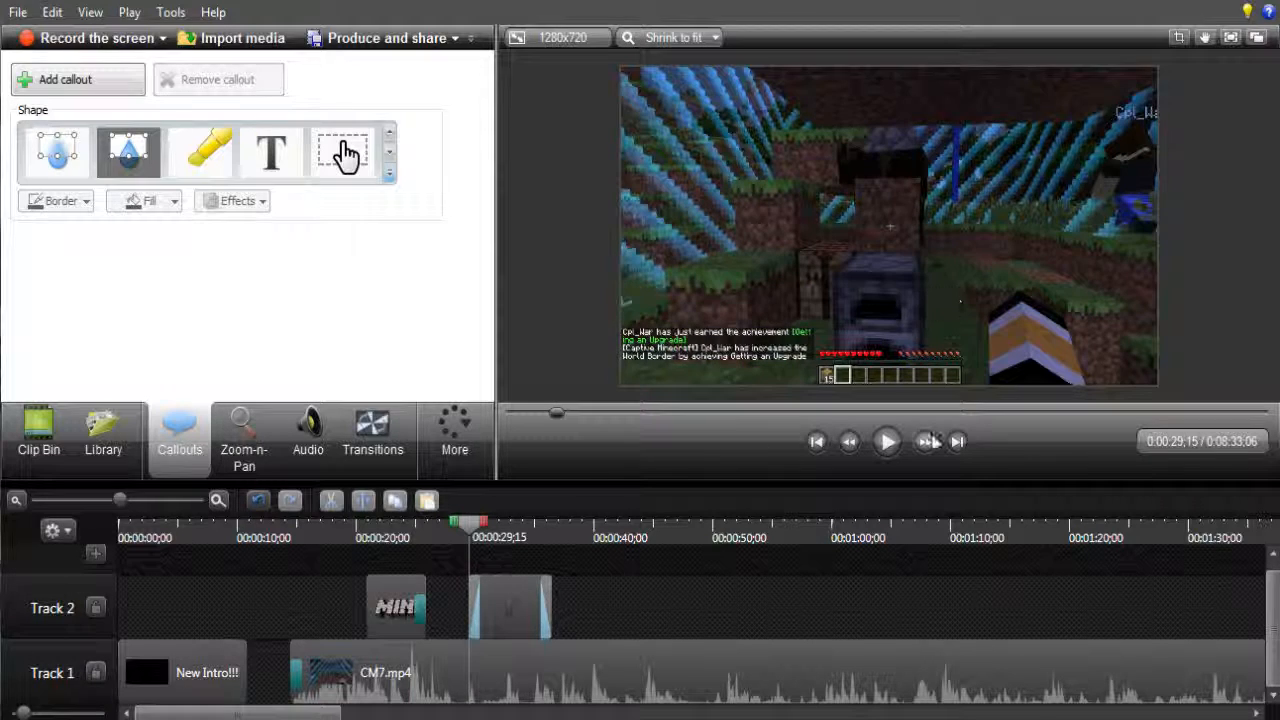
pyautogui.click(886, 441)
pyautogui.click(884, 444)
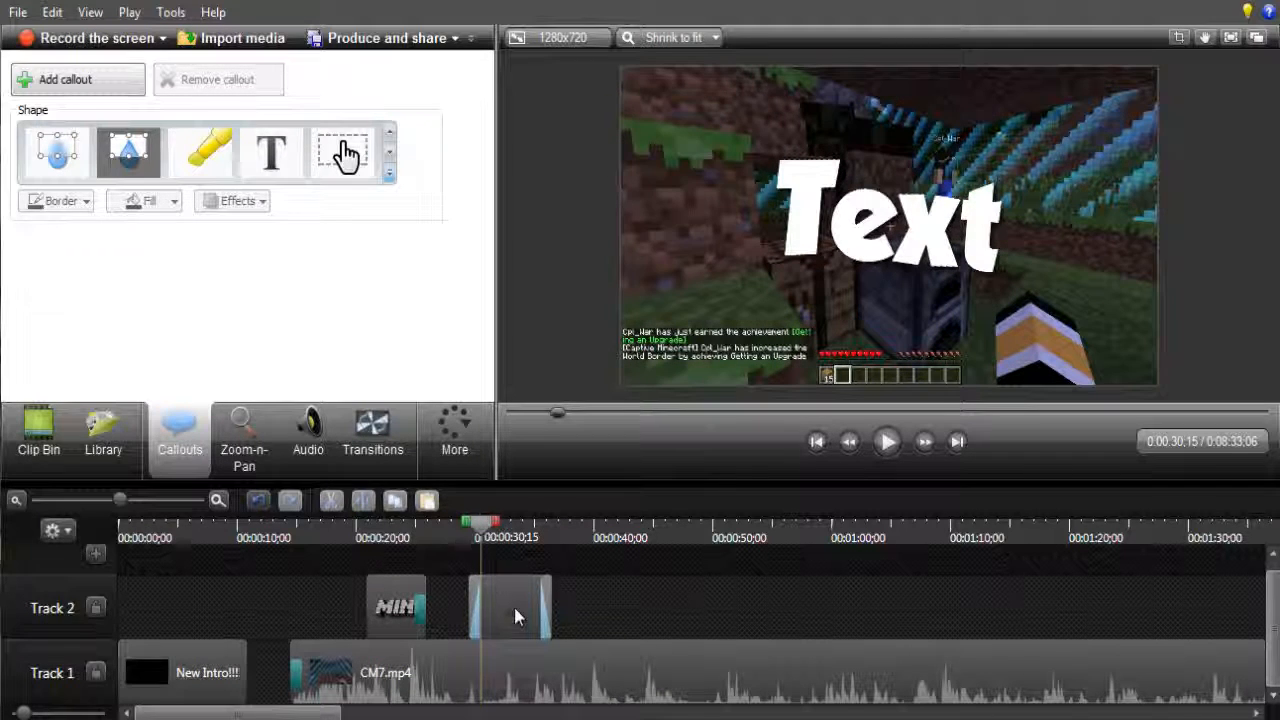
# - Split the text callout at 0:00:30;15 and delete the fade-in piece before the split
pyautogui.click(514, 607)
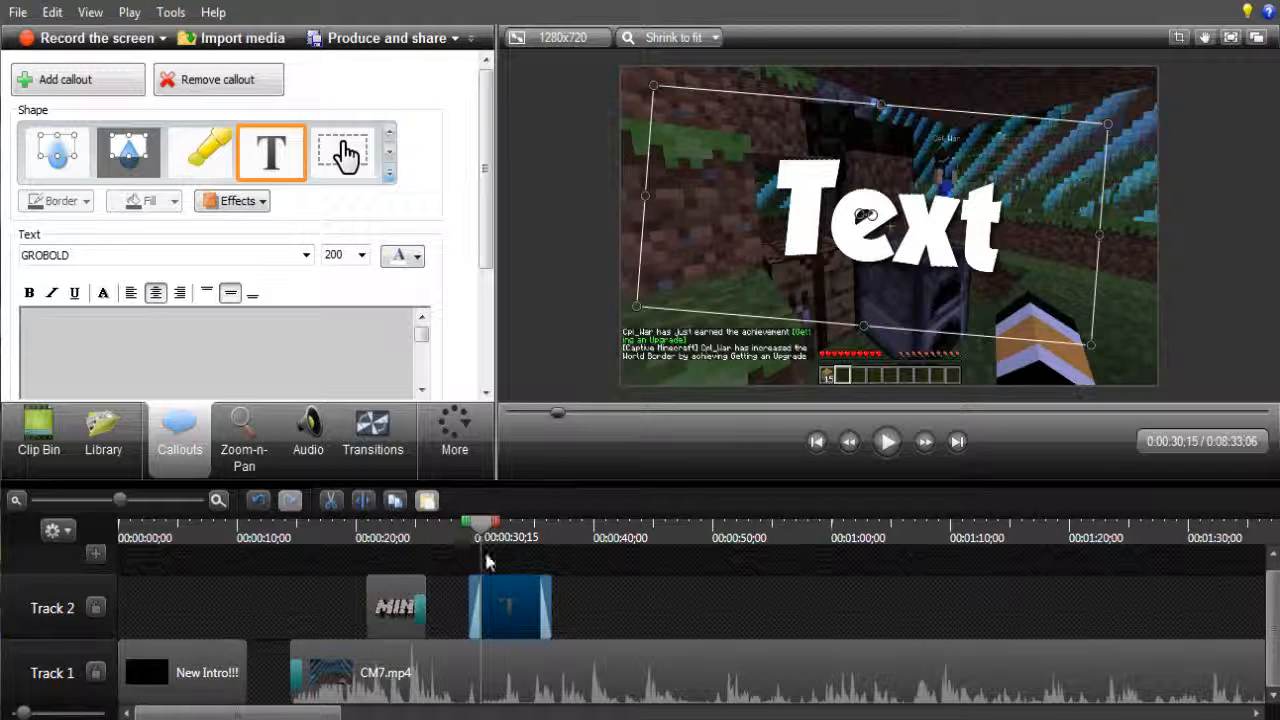
pyautogui.rightClick(478, 528)
pyautogui.click(487, 571)
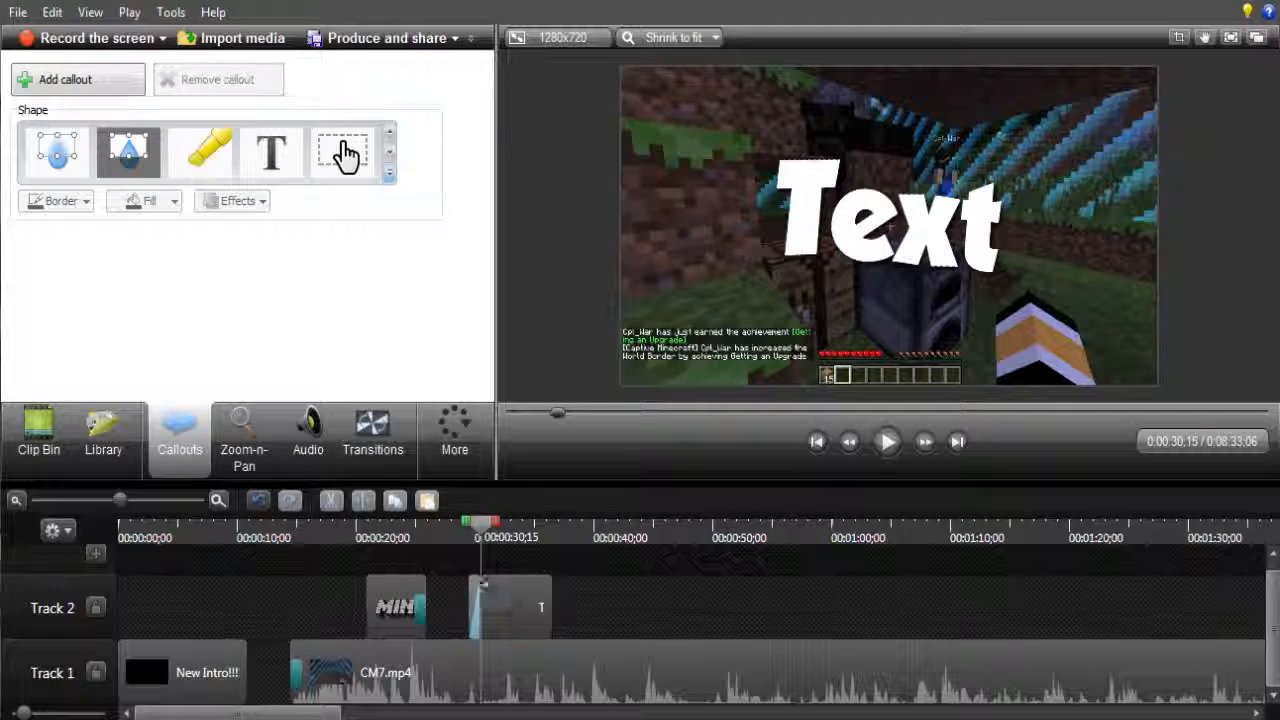
pyautogui.rightClick(478, 582)
pyautogui.click(522, 299)
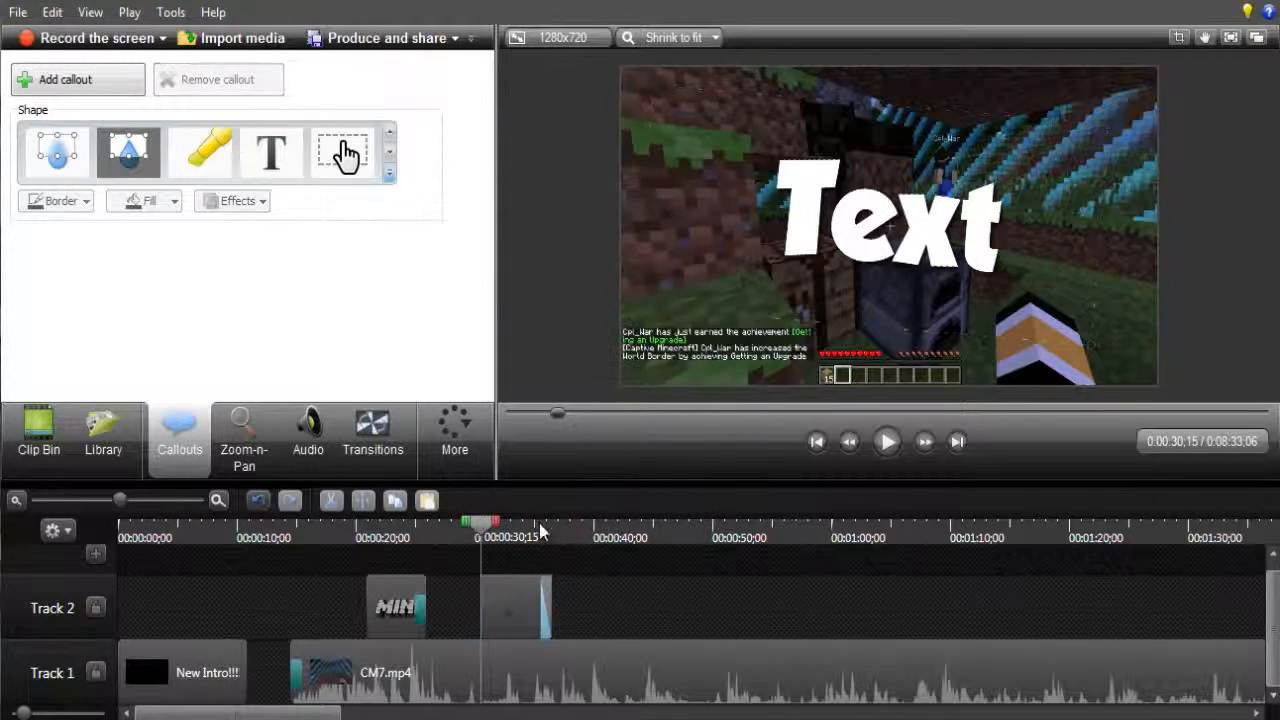
# - Split the text callout at 0:00:35;15 and delete the fade-out piece after the split
pyautogui.click(539, 523)
pyautogui.moveTo(539, 524); pyautogui.dragTo(541, 525)
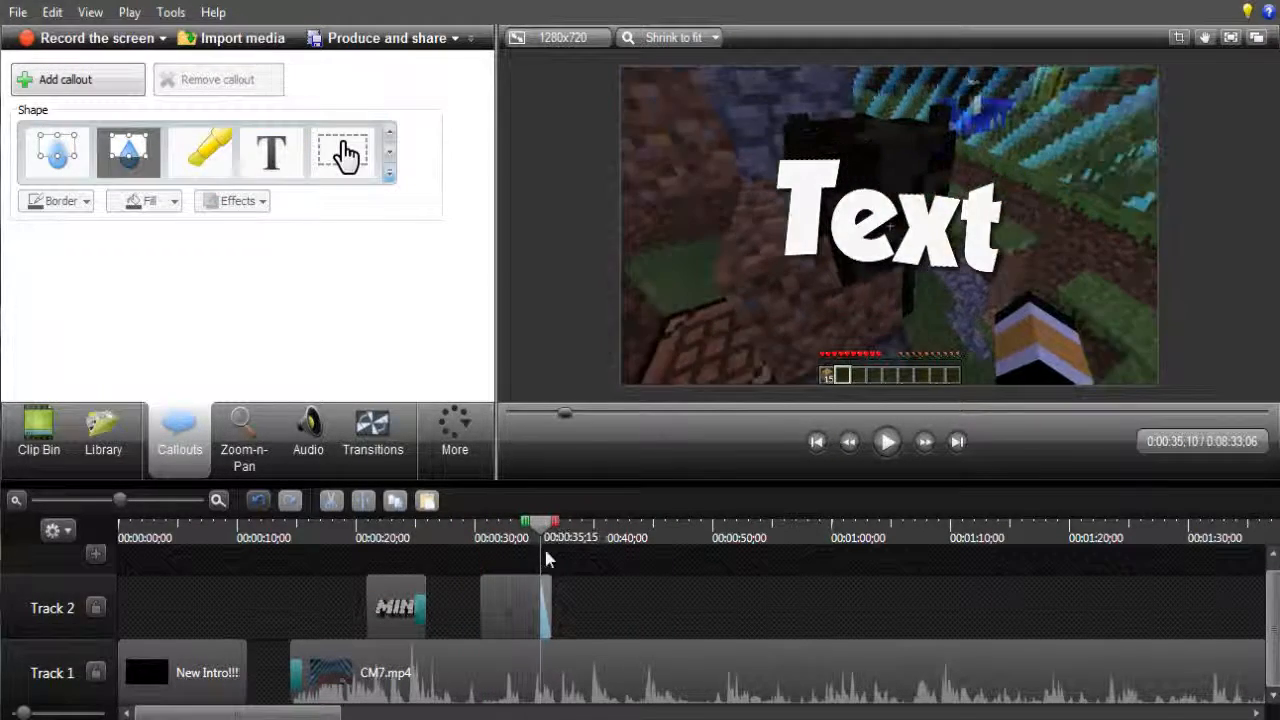
pyautogui.click(522, 605)
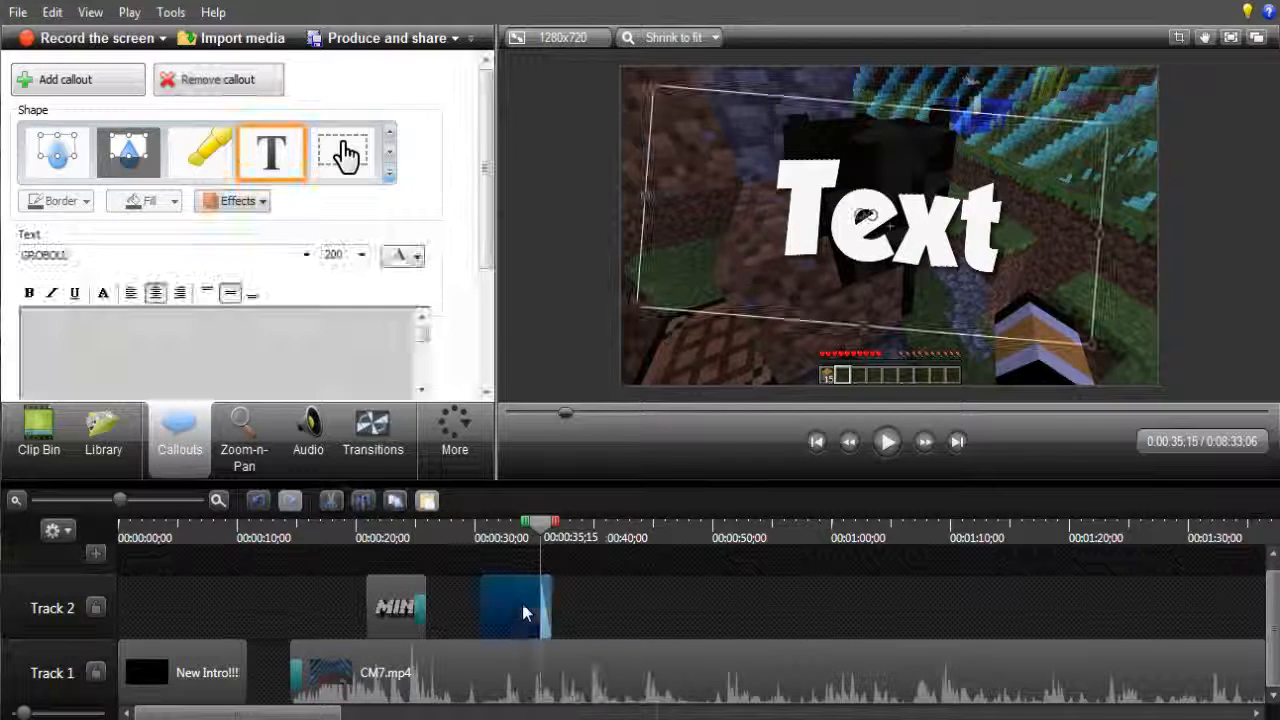
pyautogui.rightClick(541, 530)
pyautogui.click(566, 534)
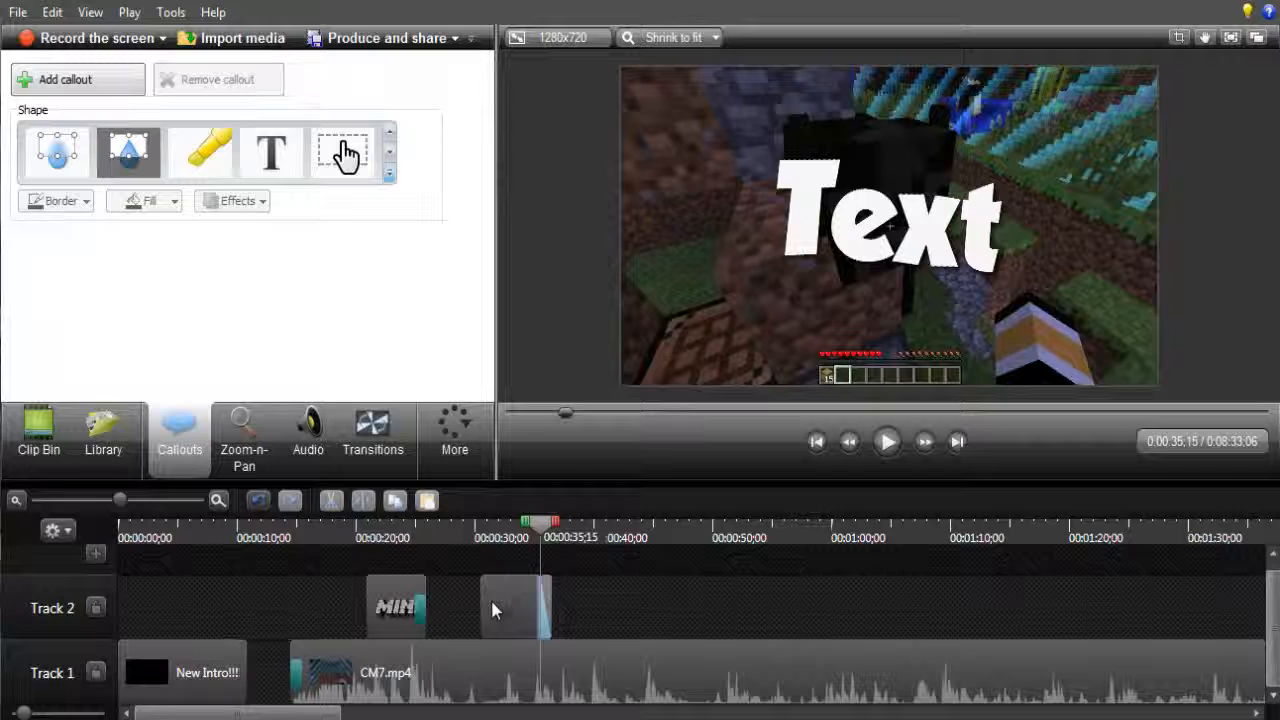
pyautogui.rightClick(546, 605)
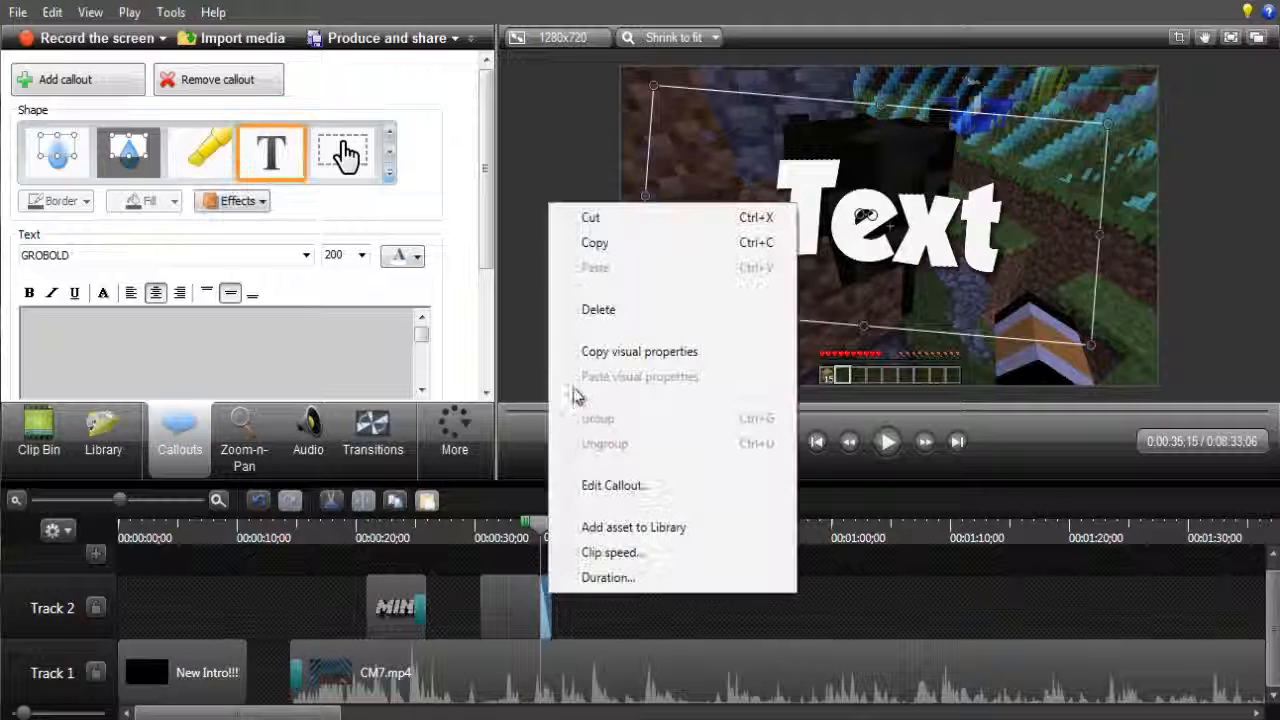
pyautogui.click(598, 310)
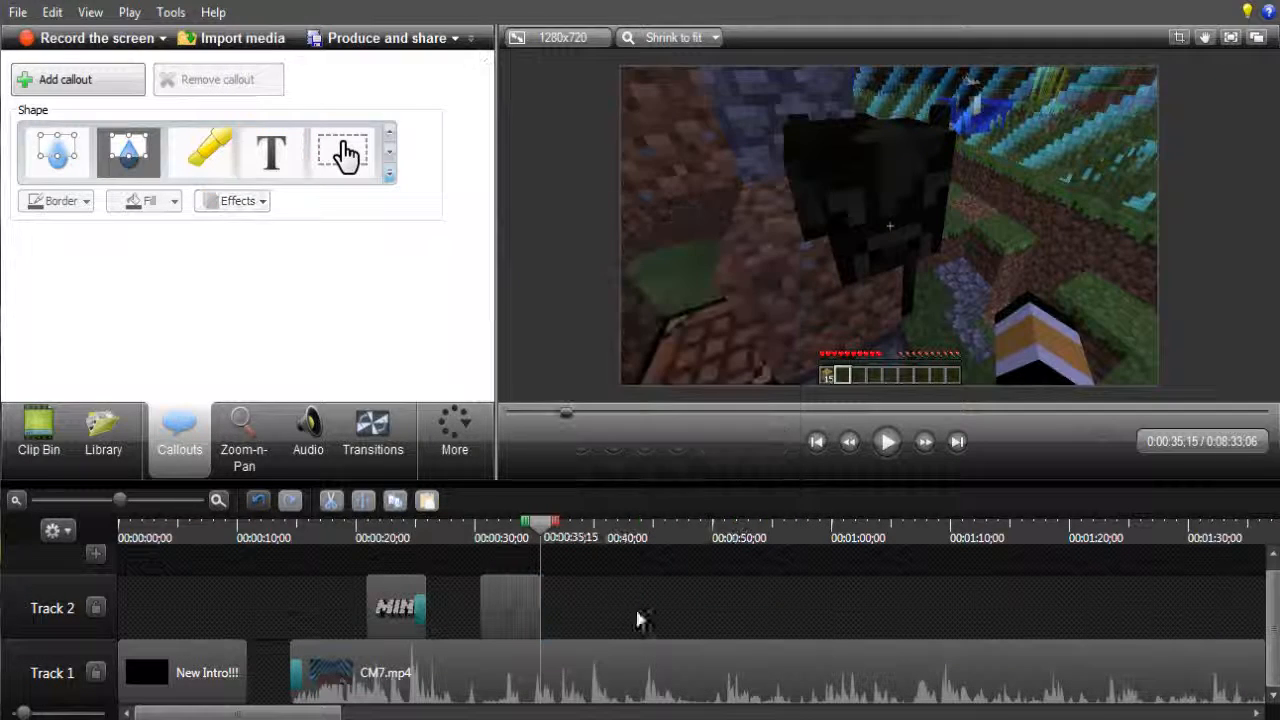
# - Preview the trimmed text callout by playing the timeline from 0:00:29;20
pyautogui.click(517, 550)
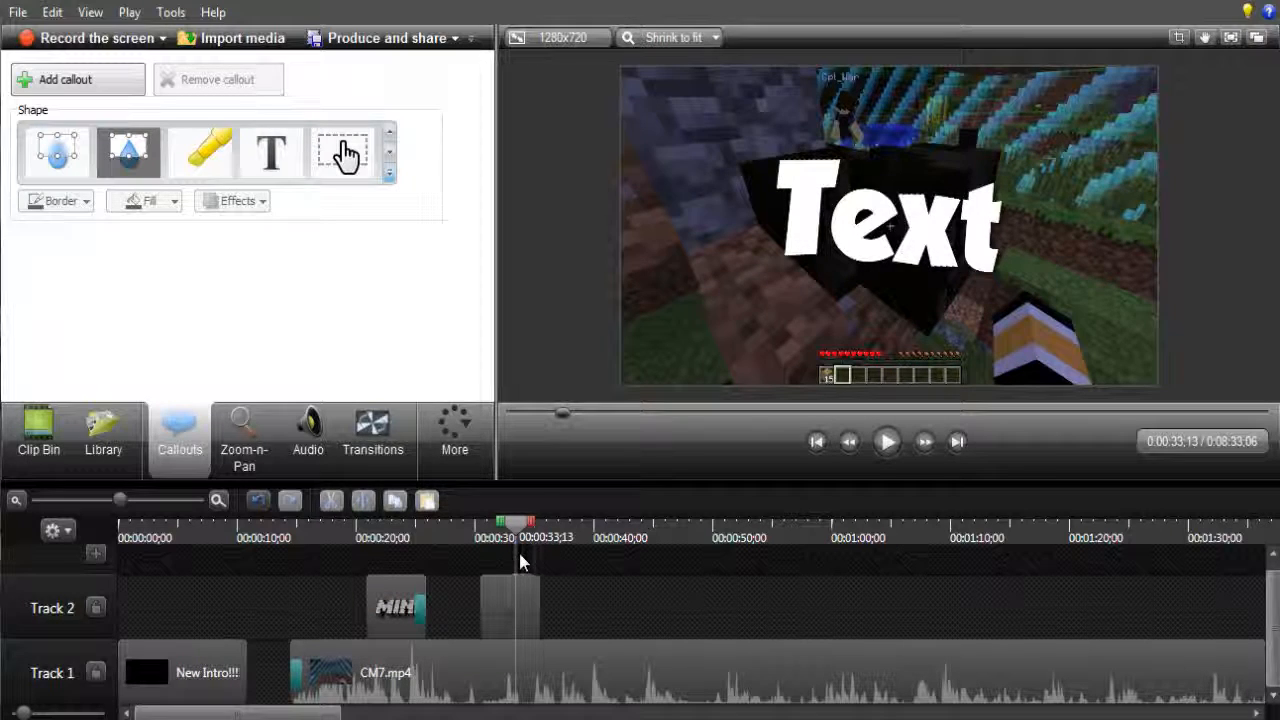
pyautogui.moveTo(519, 553); pyautogui.dragTo(471, 540)
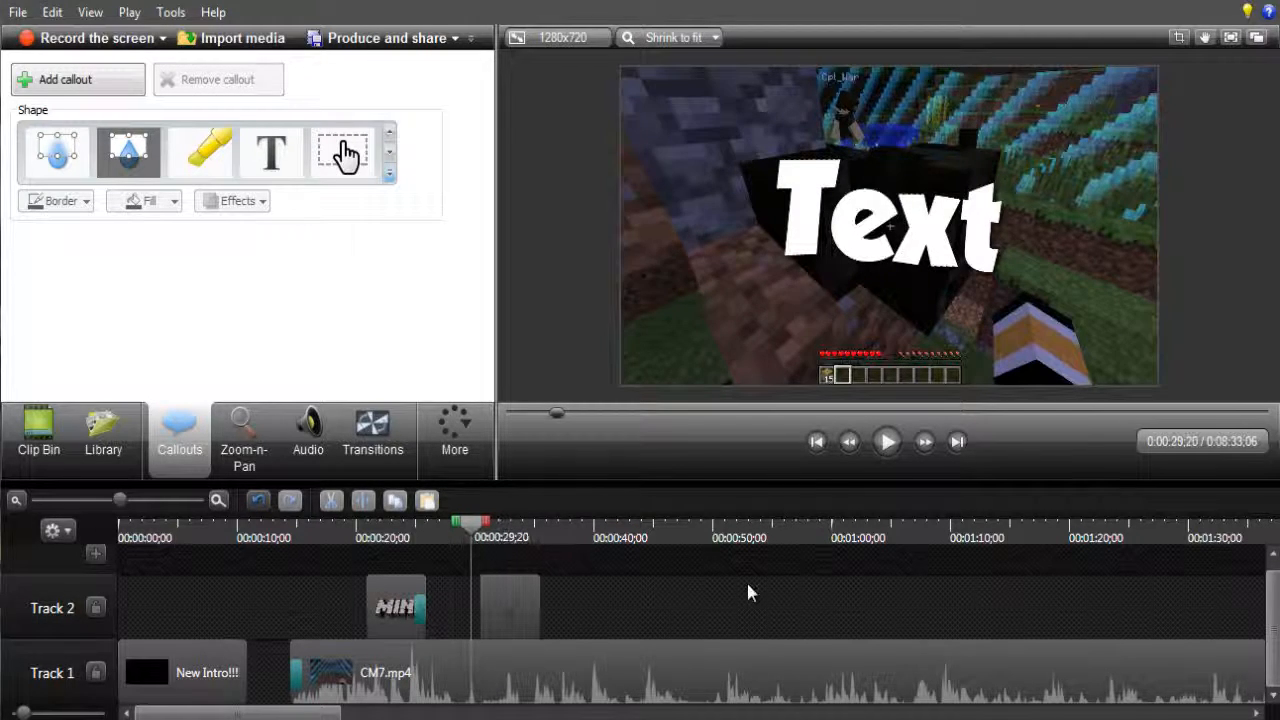
pyautogui.click(884, 443)
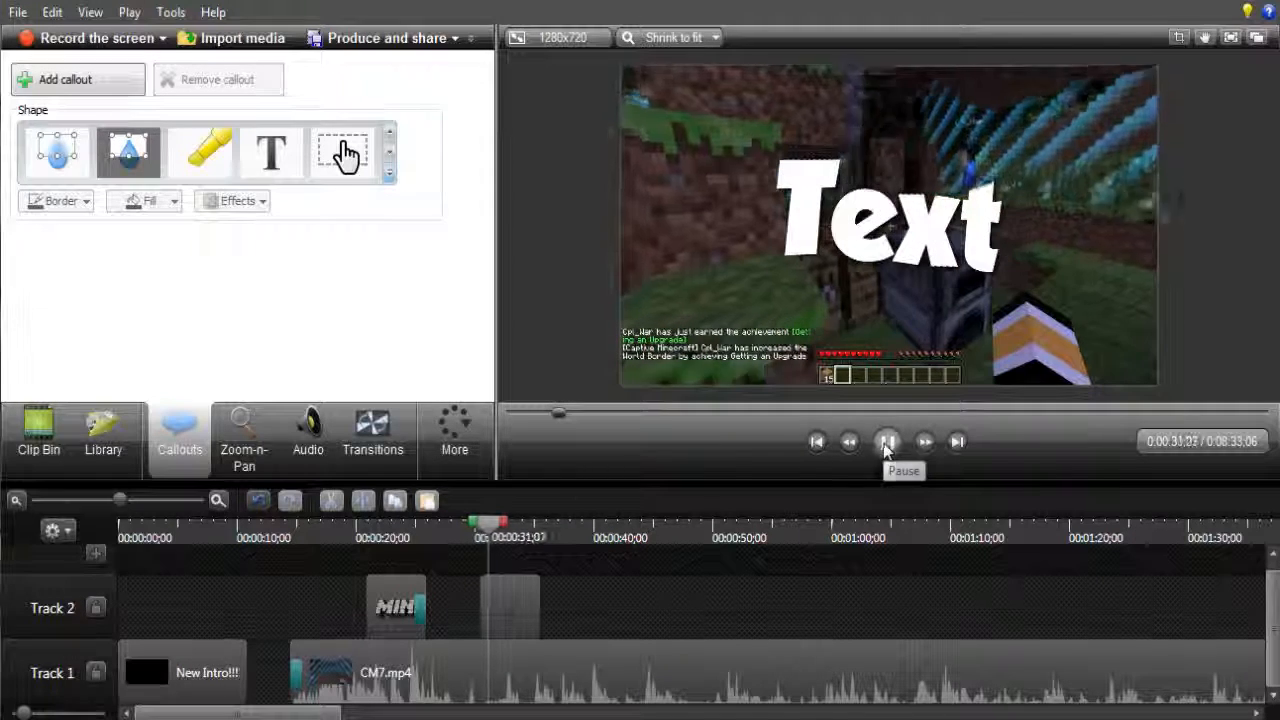
pyautogui.click(886, 443)
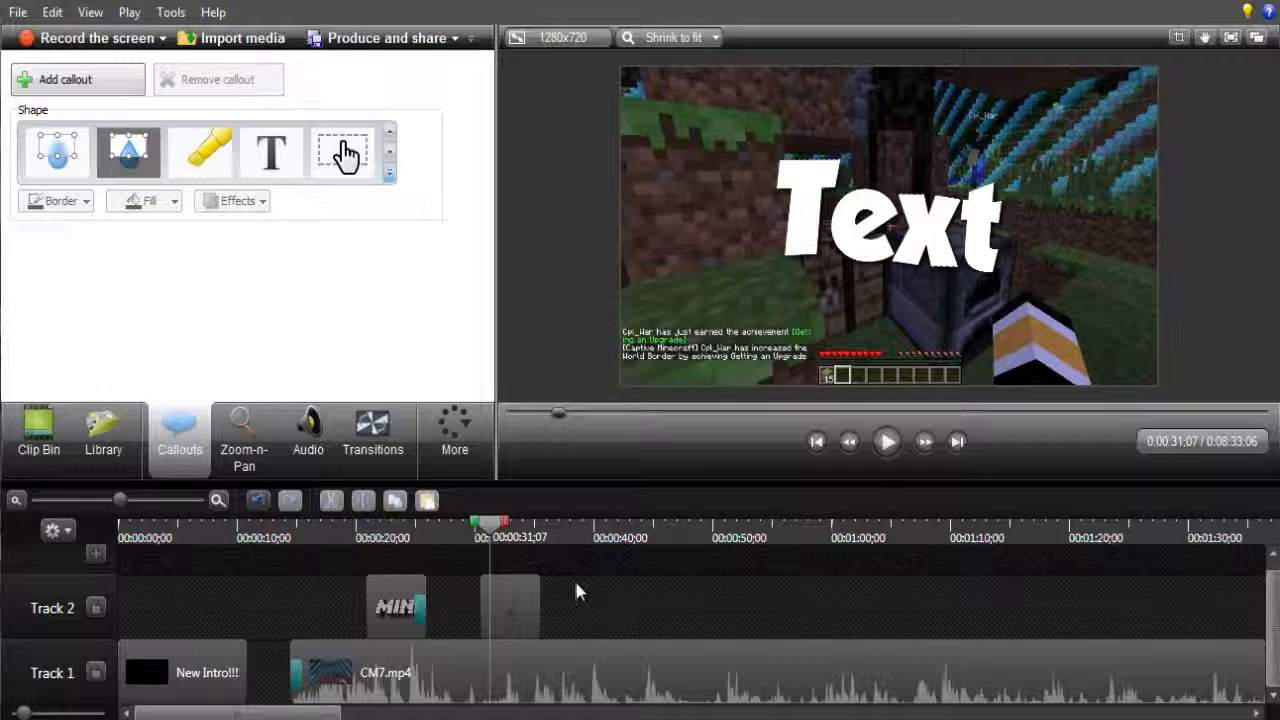
# - Stretch the text callout on Track 2 and shorten it to about half of its trimmed length
pyautogui.moveTo(537, 583); pyautogui.dragTo(735, 590)
pyautogui.moveTo(605, 600); pyautogui.dragTo(507, 592)
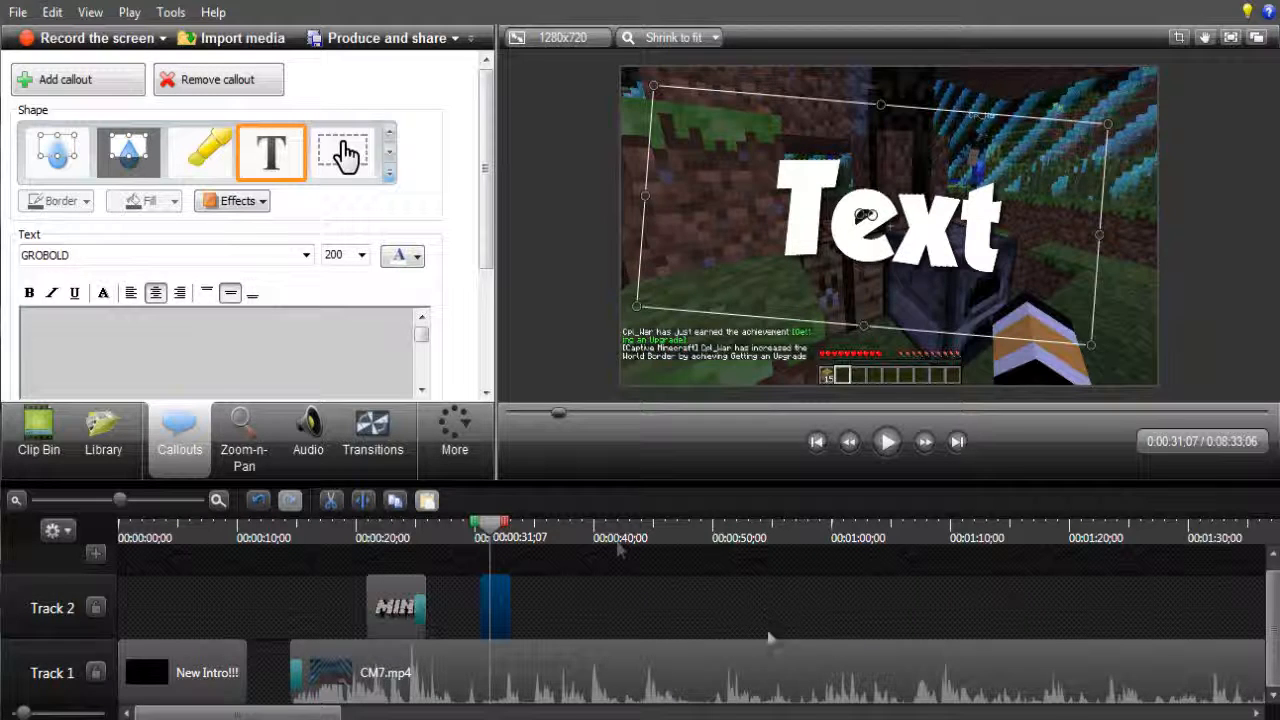
# - Change the selected text callout's shape to a Sketch Motion Perfect Rectangle
pyautogui.click(566, 542)
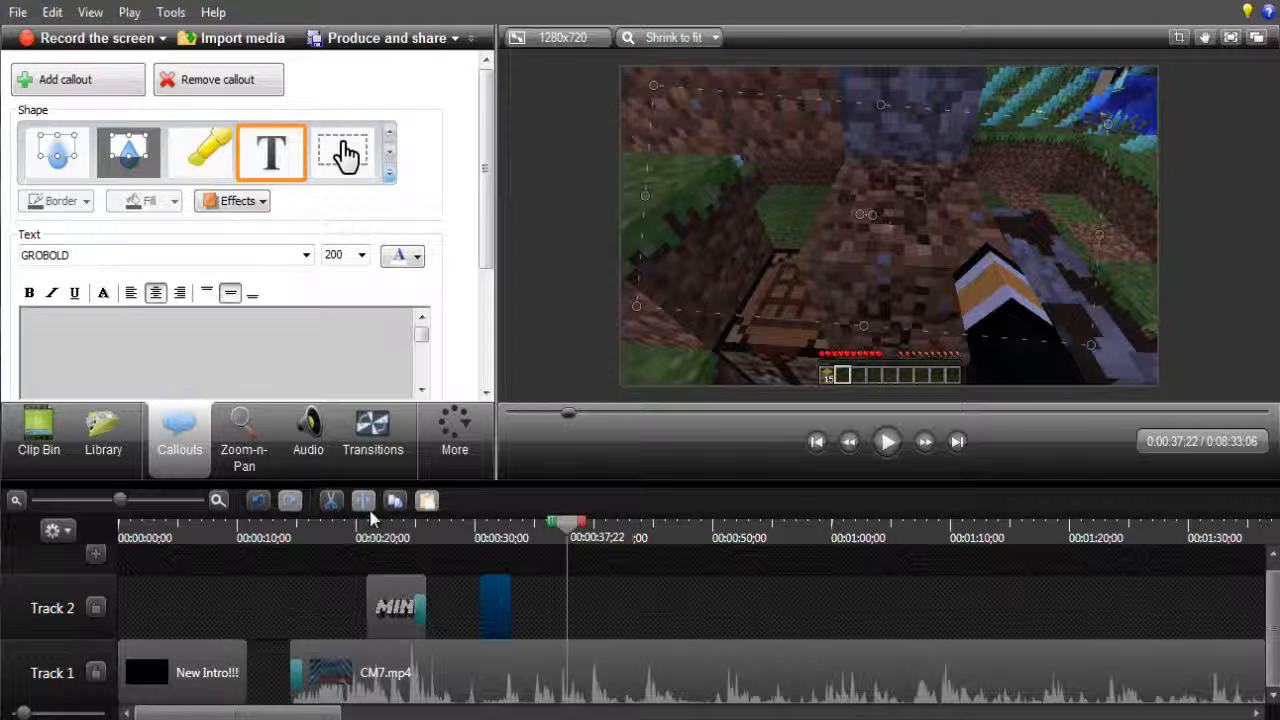
pyautogui.click(390, 179)
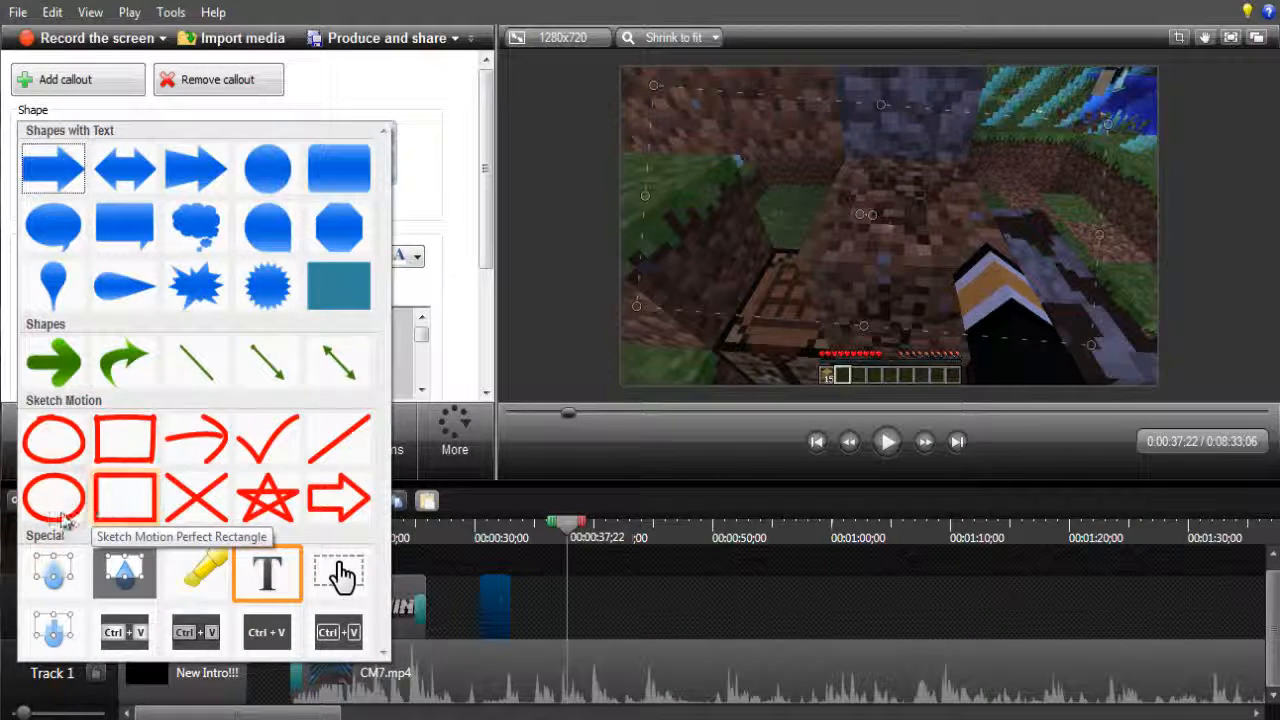
pyautogui.click(124, 496)
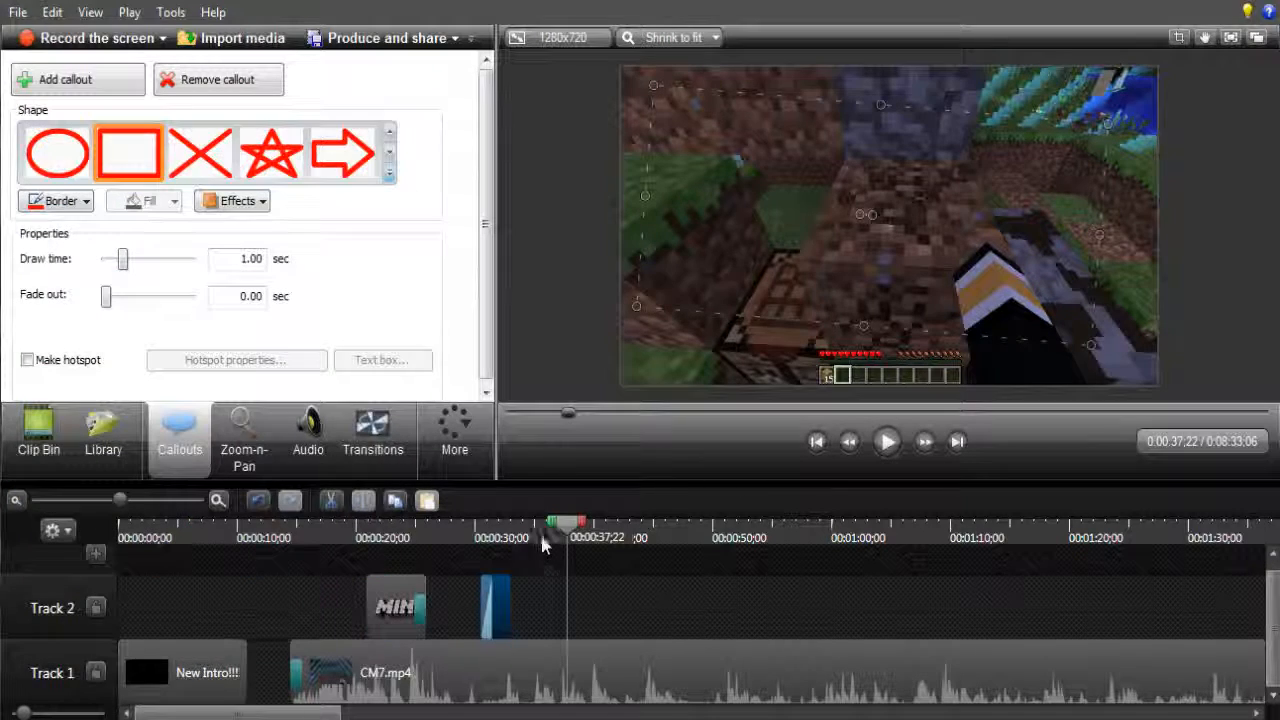
# - Split the rectangle callout at 0:00:31;15 and delete the piece with the drawing animation before the split
pyautogui.moveTo(566, 540); pyautogui.dragTo(492, 541)
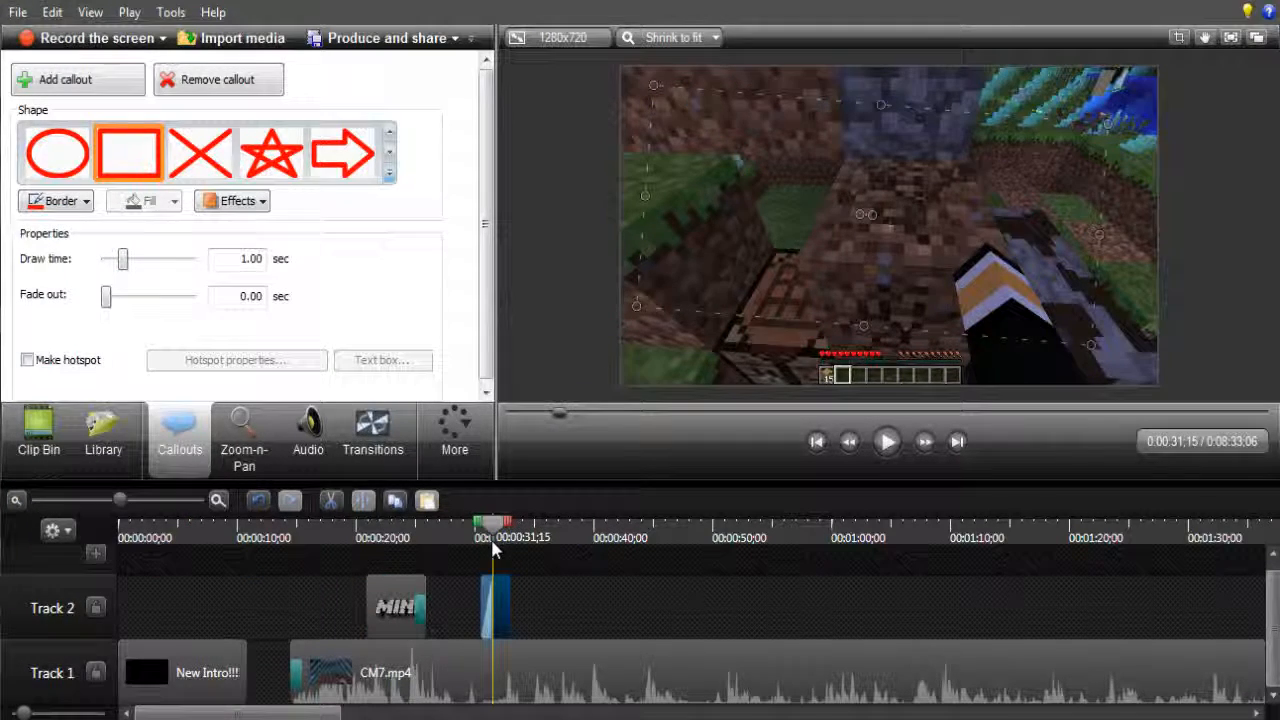
pyautogui.click(494, 614)
pyautogui.rightClick(493, 524)
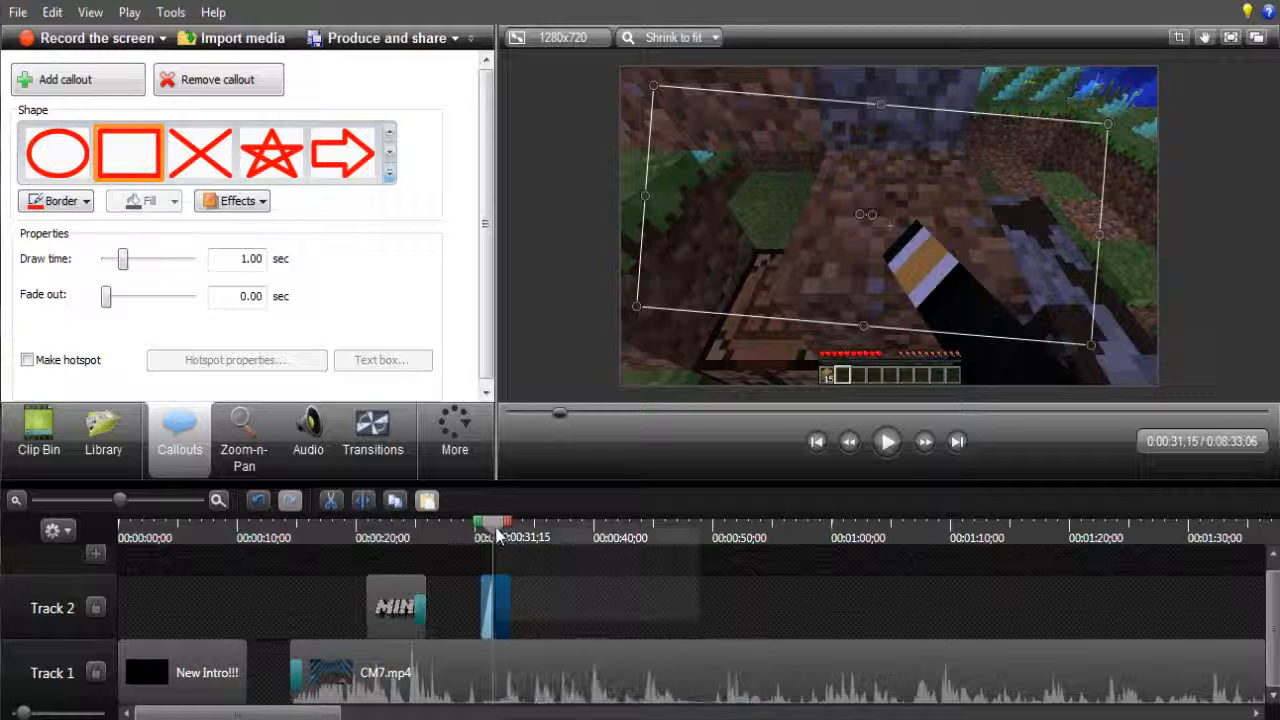
pyautogui.click(507, 538)
pyautogui.click(487, 586)
pyautogui.rightClick(487, 590)
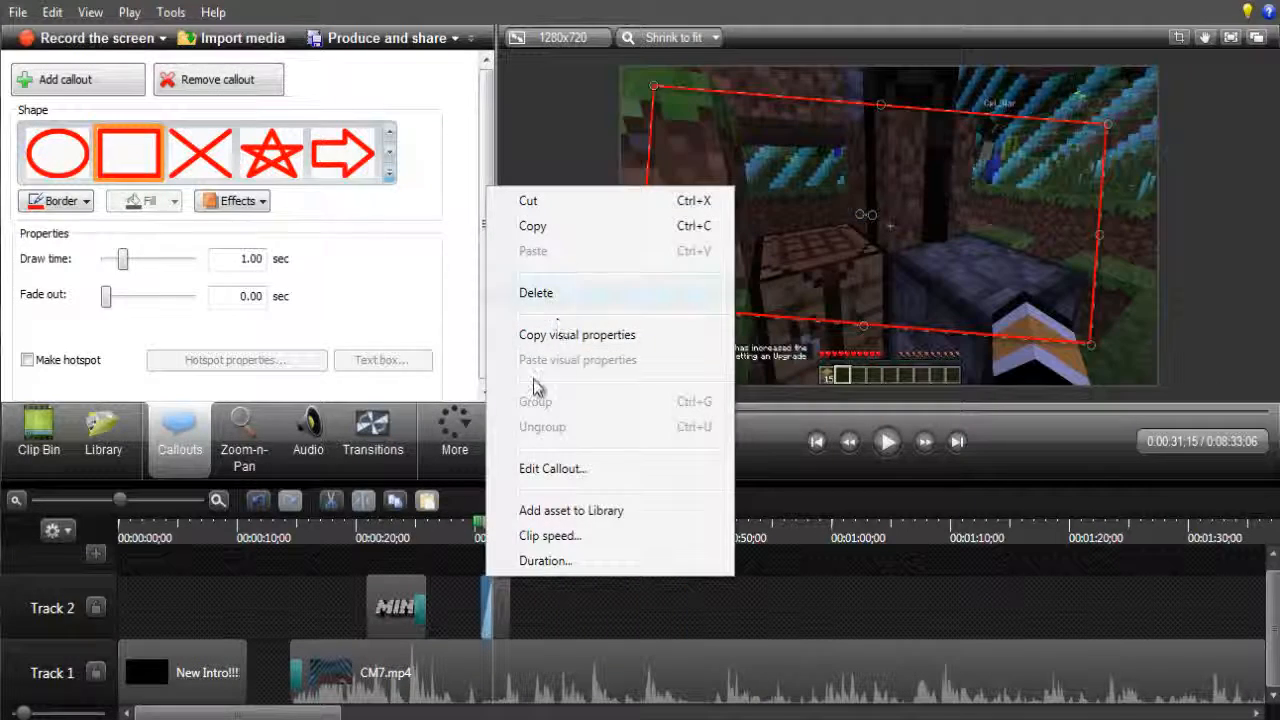
pyautogui.click(540, 293)
# - At 0:00:32;08, straighten the red rectangle callout and shrink it to a small box over the game's health hearts
pyautogui.click(504, 549)
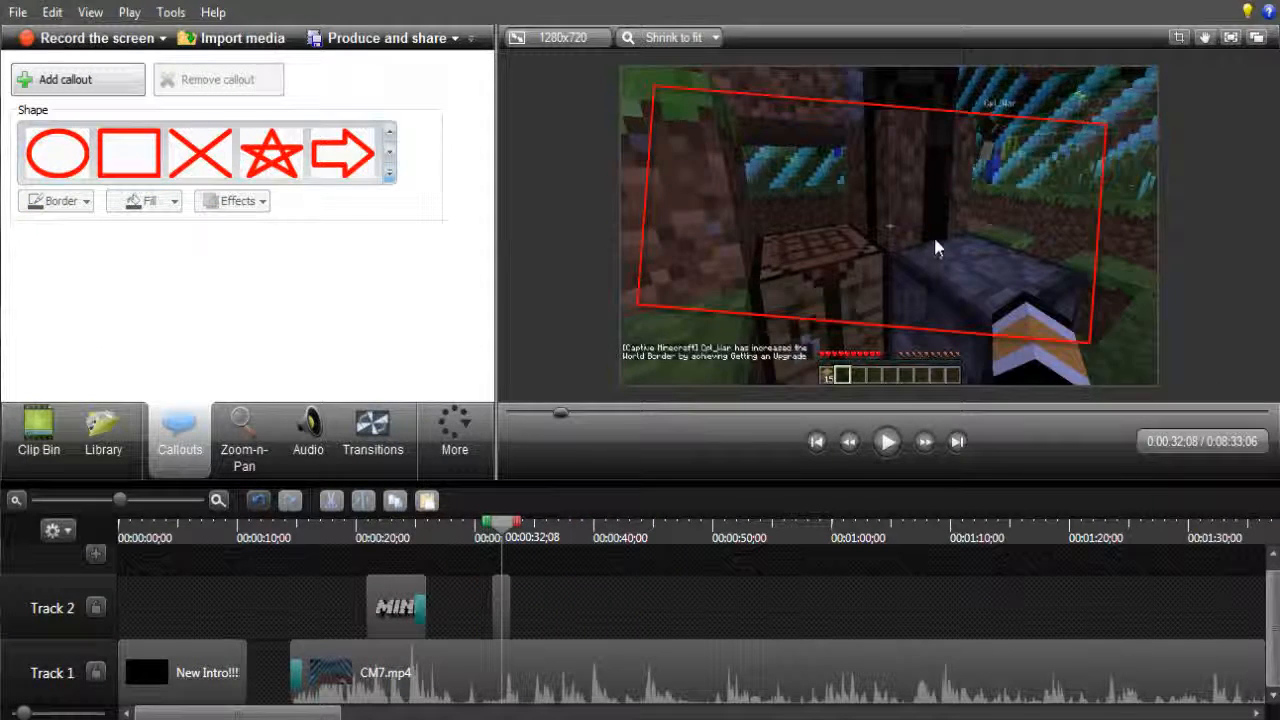
pyautogui.click(1098, 242)
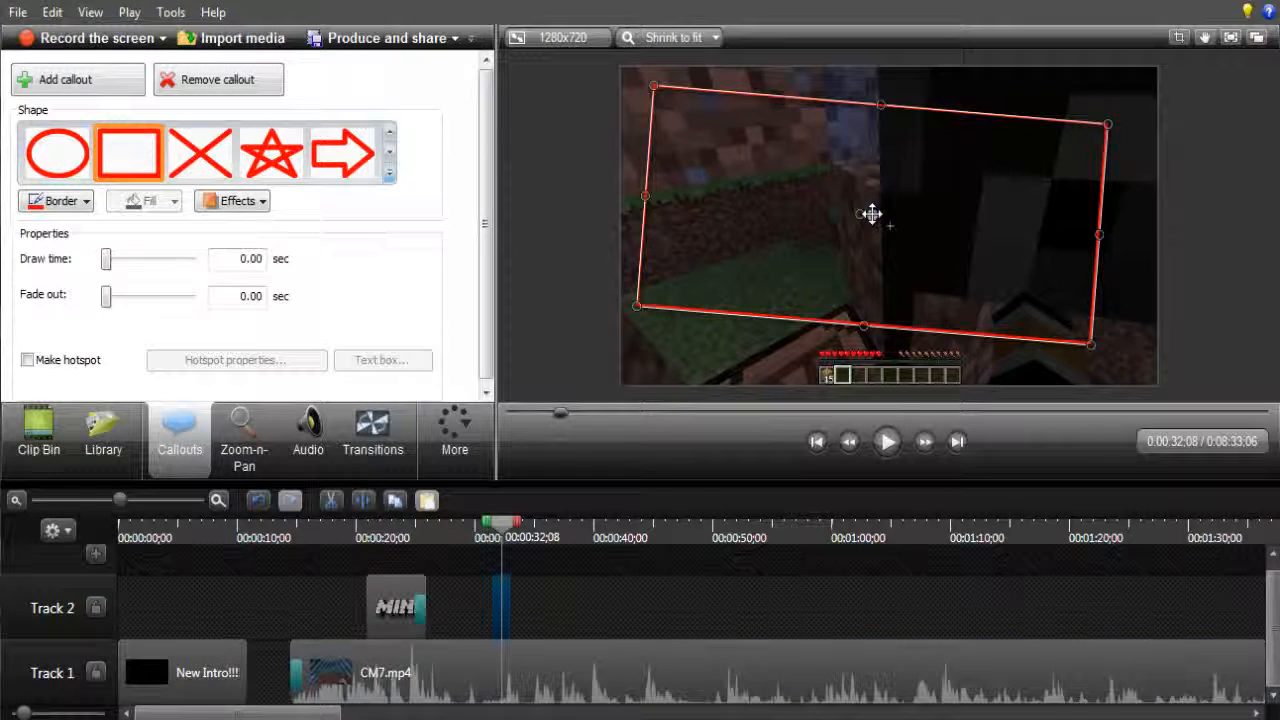
pyautogui.moveTo(861, 215); pyautogui.dragTo(860, 215)
pyautogui.moveTo(1100, 104)
pyautogui.mouseDown()
pyautogui.moveTo(943, 206)
pyautogui.moveTo(750, 298)
pyautogui.moveTo(897, 340)
pyautogui.mouseUp()
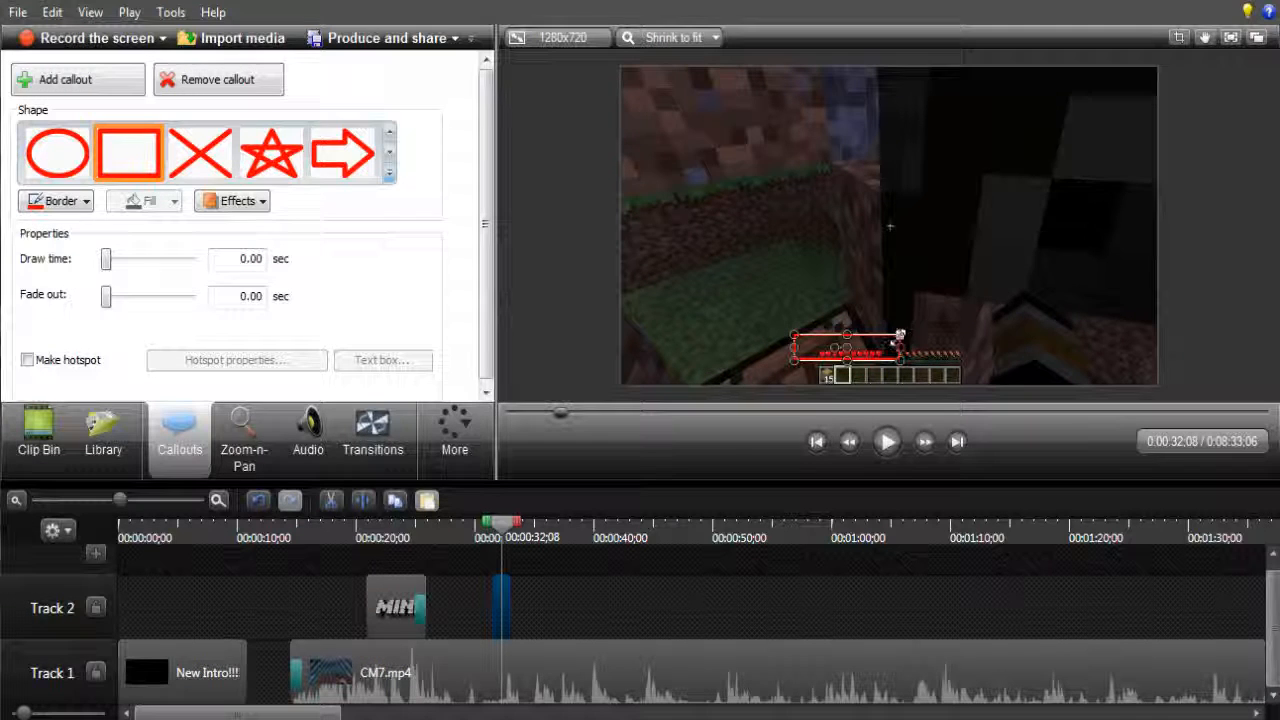
# - Fit the red rectangle closely around the row of health hearts in full-screen view, and return to the editor
pyautogui.click(1230, 38)
pyautogui.moveTo(665, 622); pyautogui.dragTo(628, 638)
pyautogui.moveTo(412, 641); pyautogui.dragTo(464, 657)
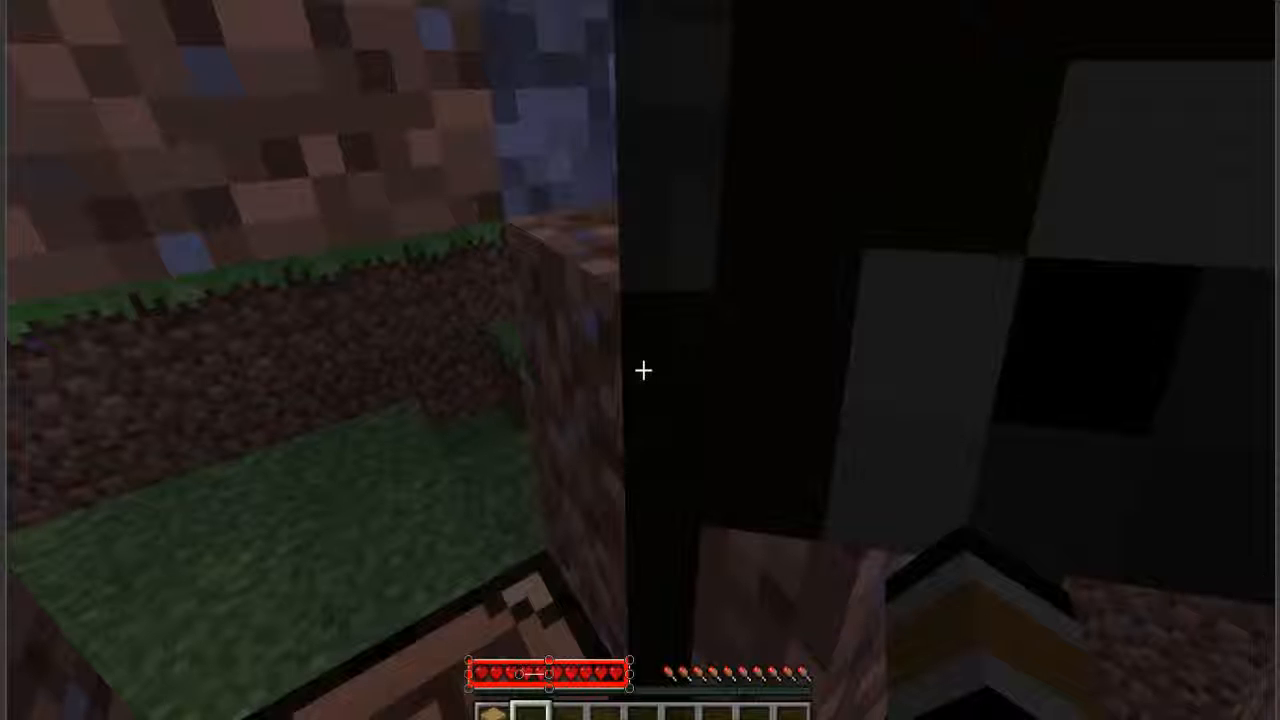
pyautogui.click(805, 435)
pyautogui.press('Escape')
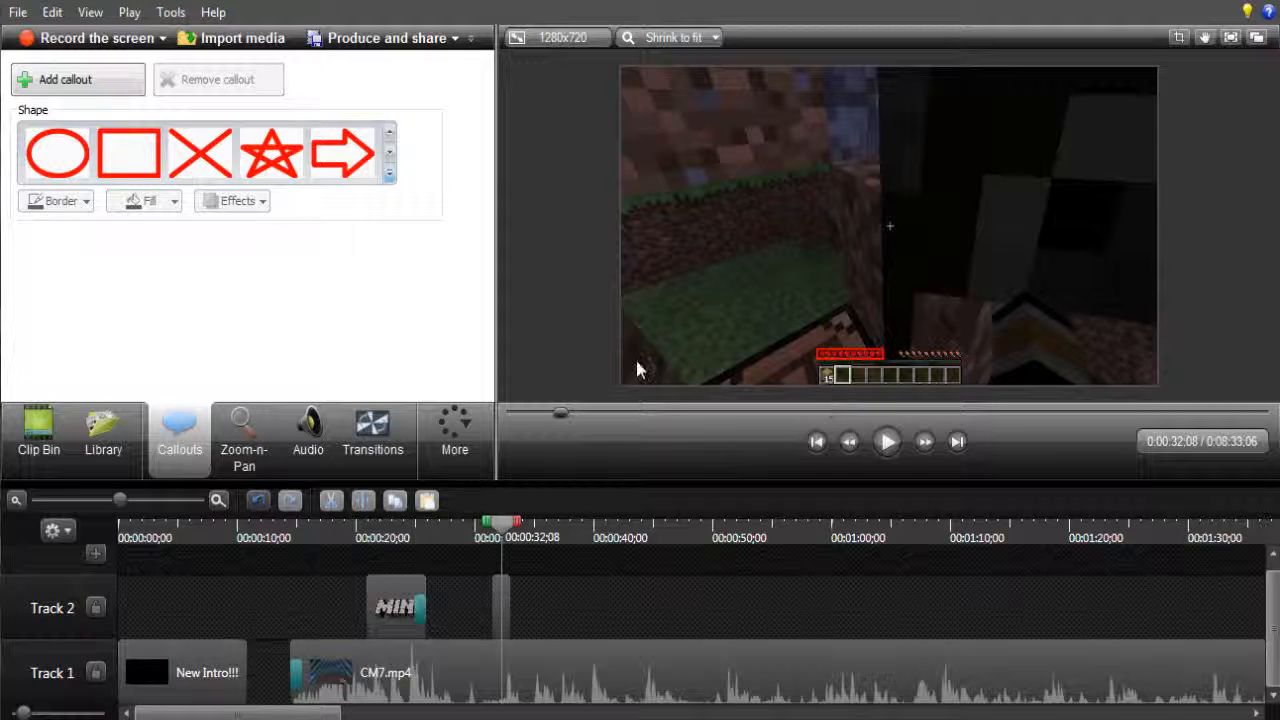
# - Add a Sketch Motion arrow callout at 0:00:32;08, enlarge it and rotate it to point straight down at the health hearts
pyautogui.click(350, 153)
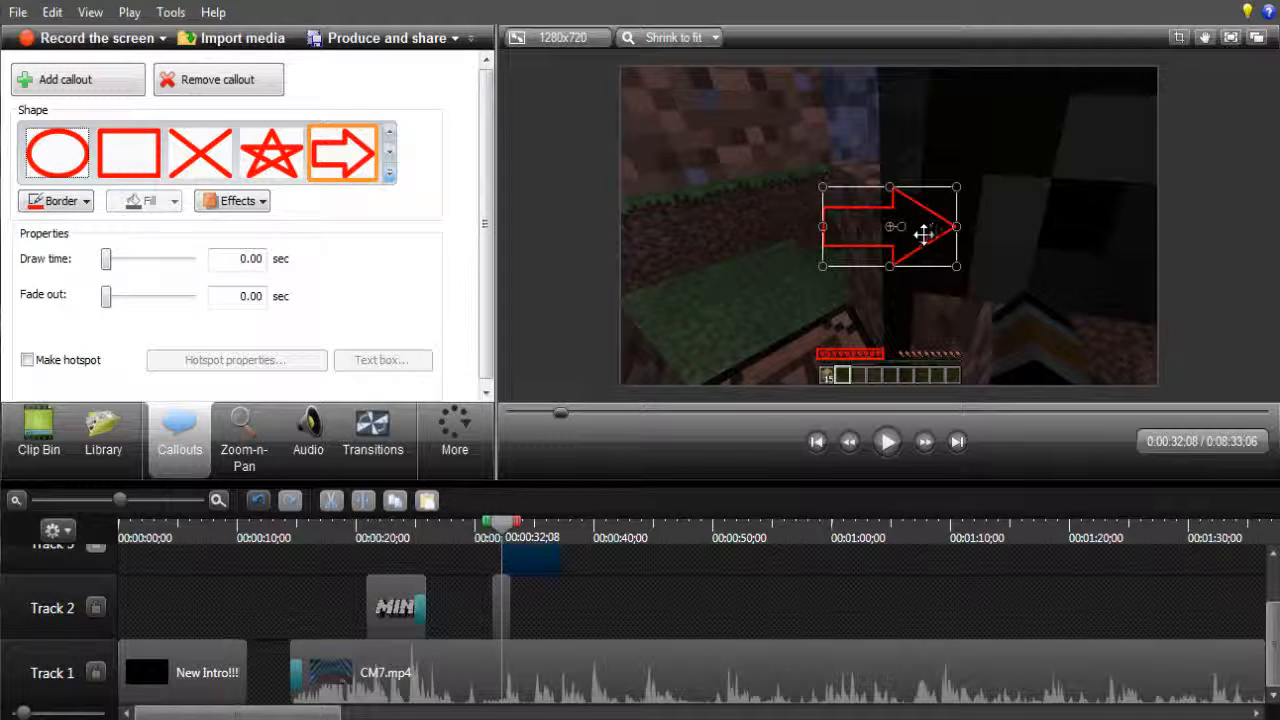
pyautogui.moveTo(909, 261); pyautogui.dragTo(834, 291)
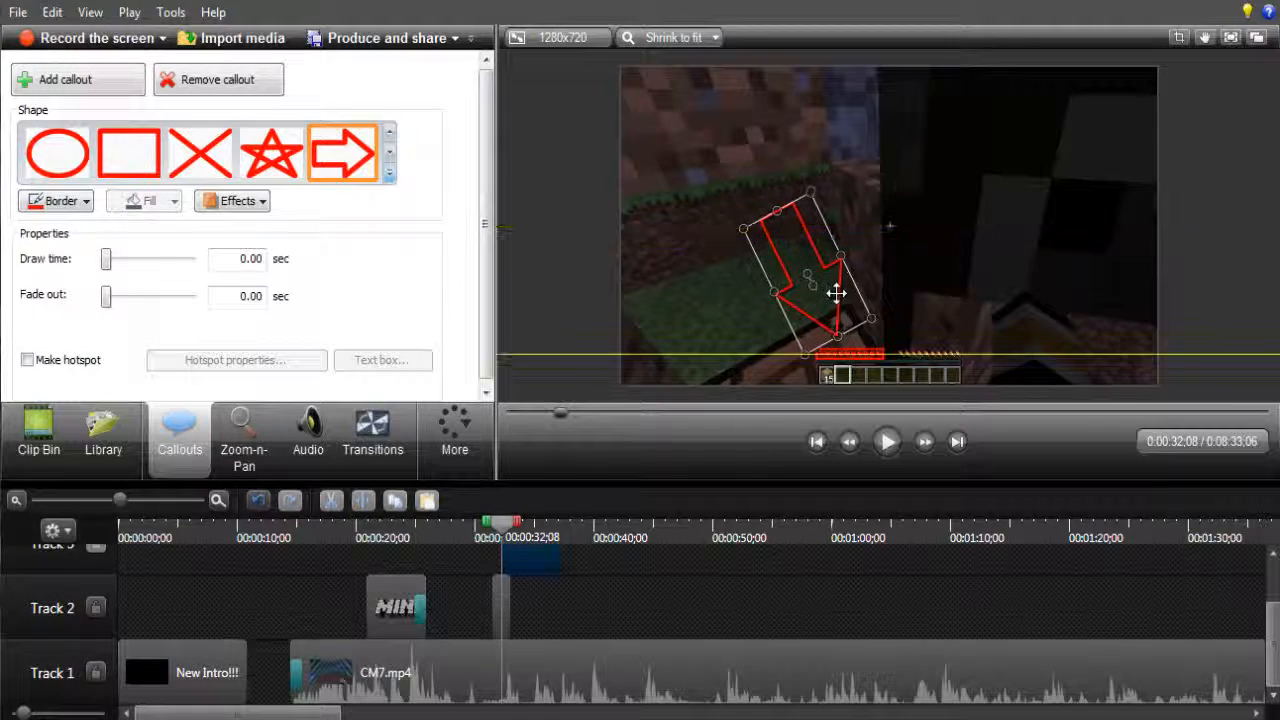
pyautogui.moveTo(811, 190); pyautogui.dragTo(890, 52)
pyautogui.moveTo(851, 206); pyautogui.dragTo(891, 297)
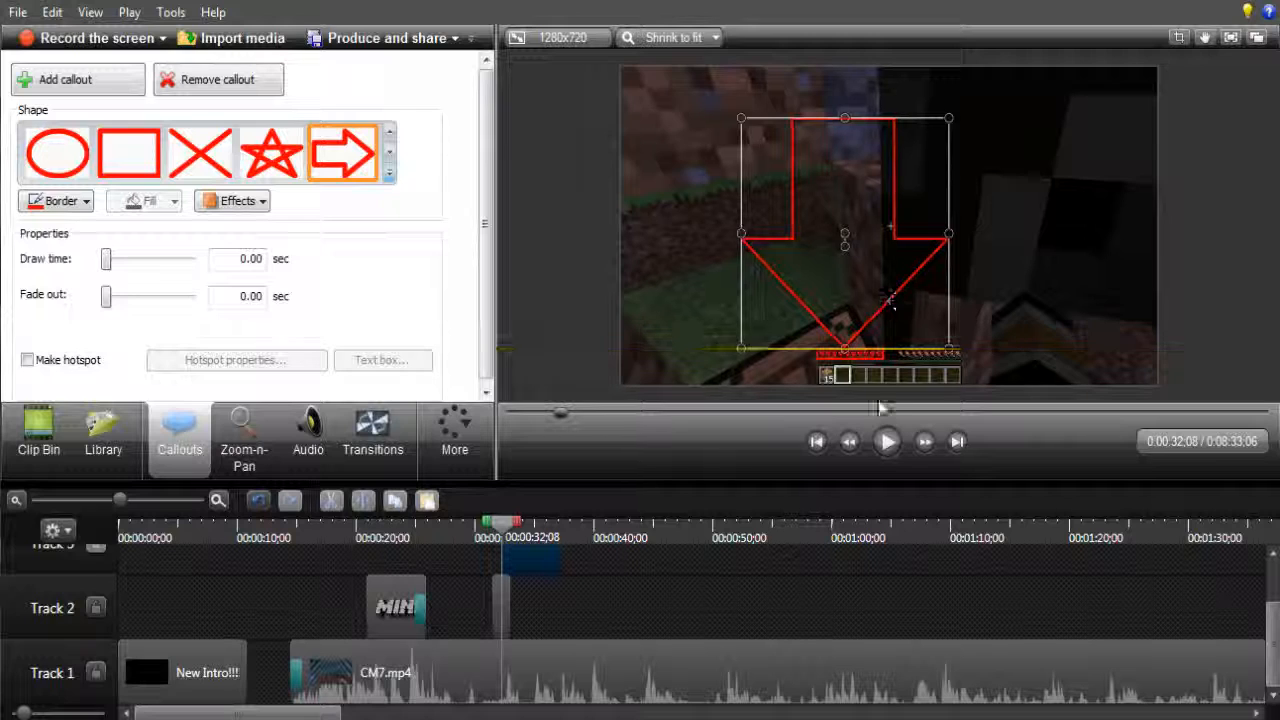
# - Preview the arrow briefly, and extend the red rectangle callout on Track 2 to end together with the arrow callout
pyautogui.click(783, 627)
pyautogui.press('space')
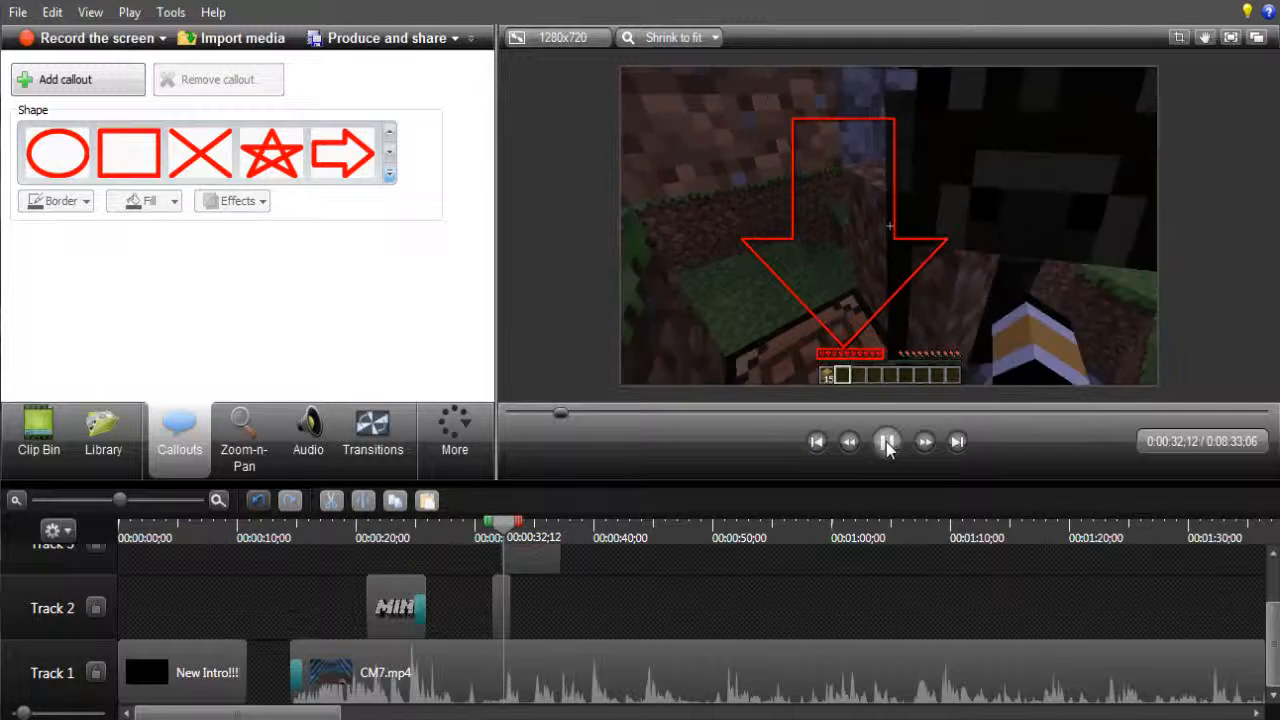
pyautogui.click(525, 605)
pyautogui.click(714, 603)
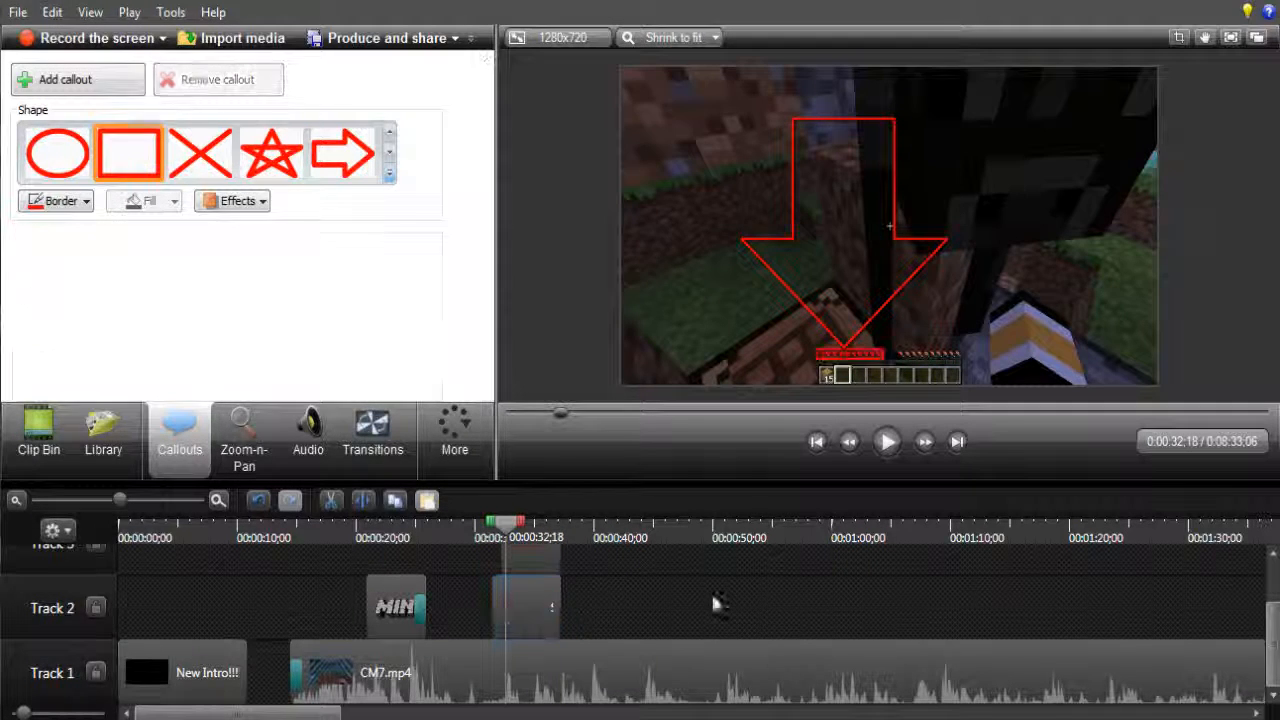
# - Move the playhead to 0:00:42;00 and look at the Record Camera and Voice Narration recording options
pyautogui.click(618, 540)
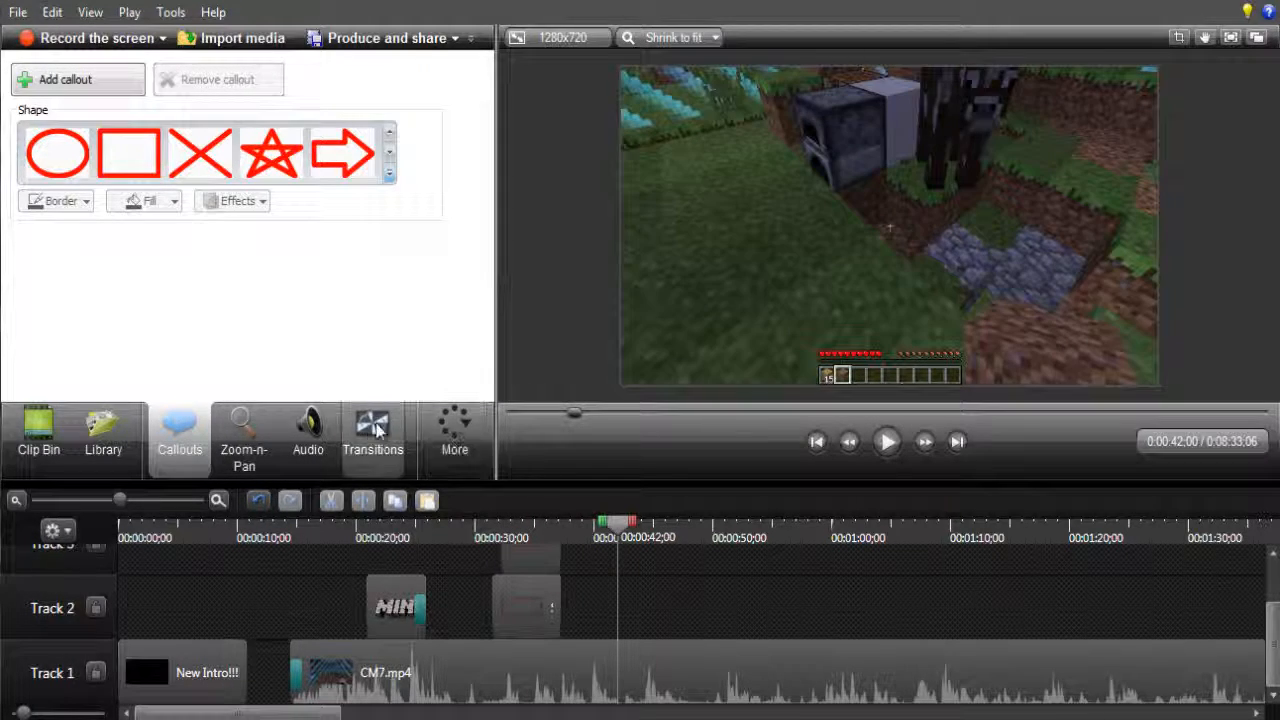
pyautogui.click(455, 445)
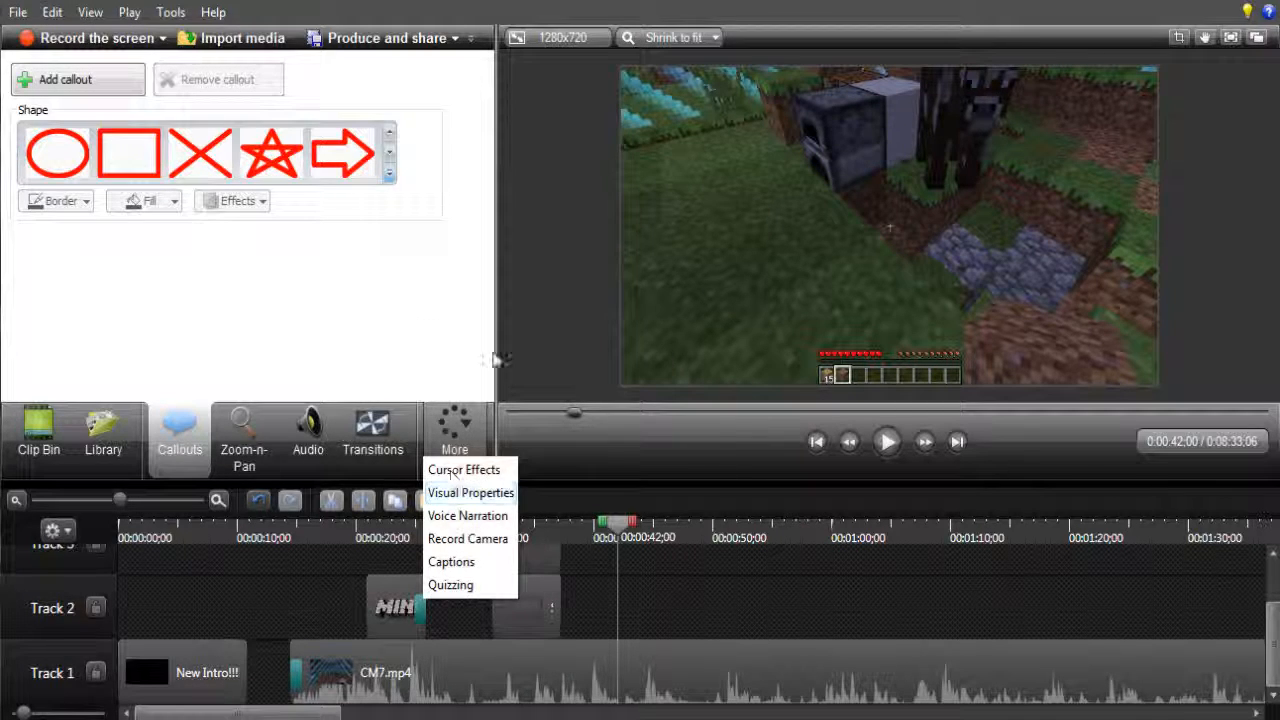
pyautogui.click(470, 545)
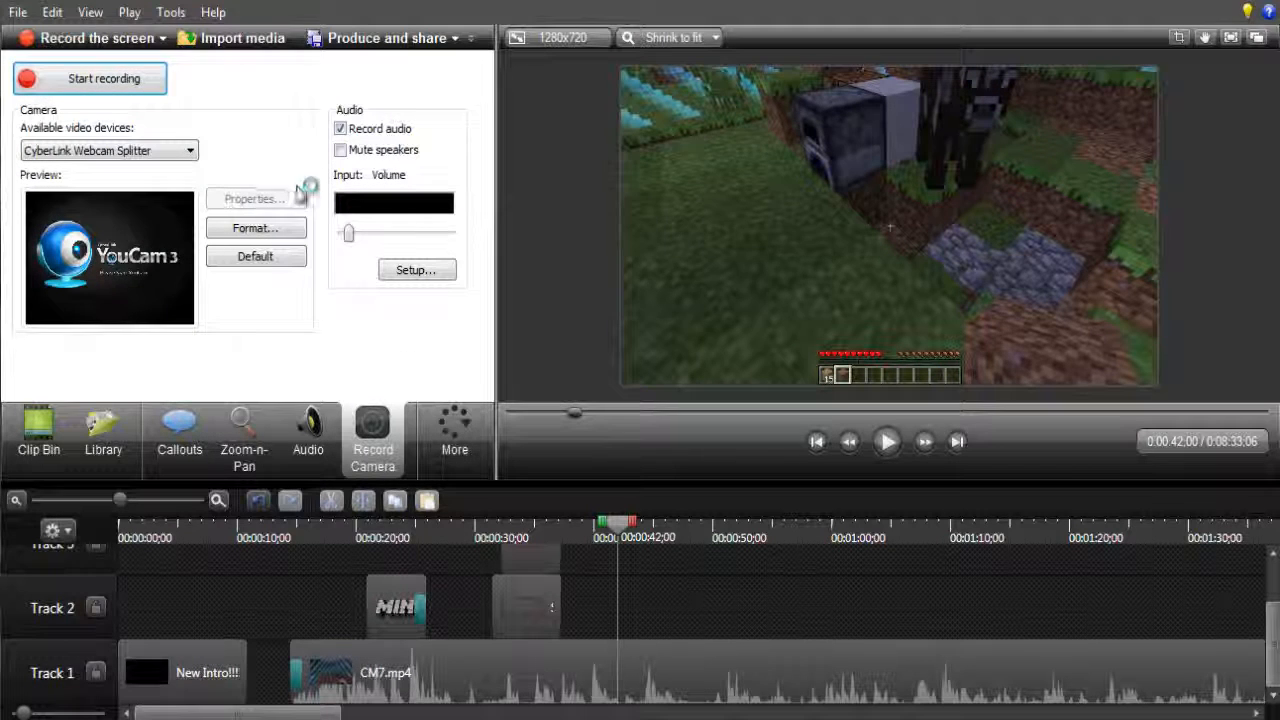
pyautogui.click(448, 445)
pyautogui.click(495, 533)
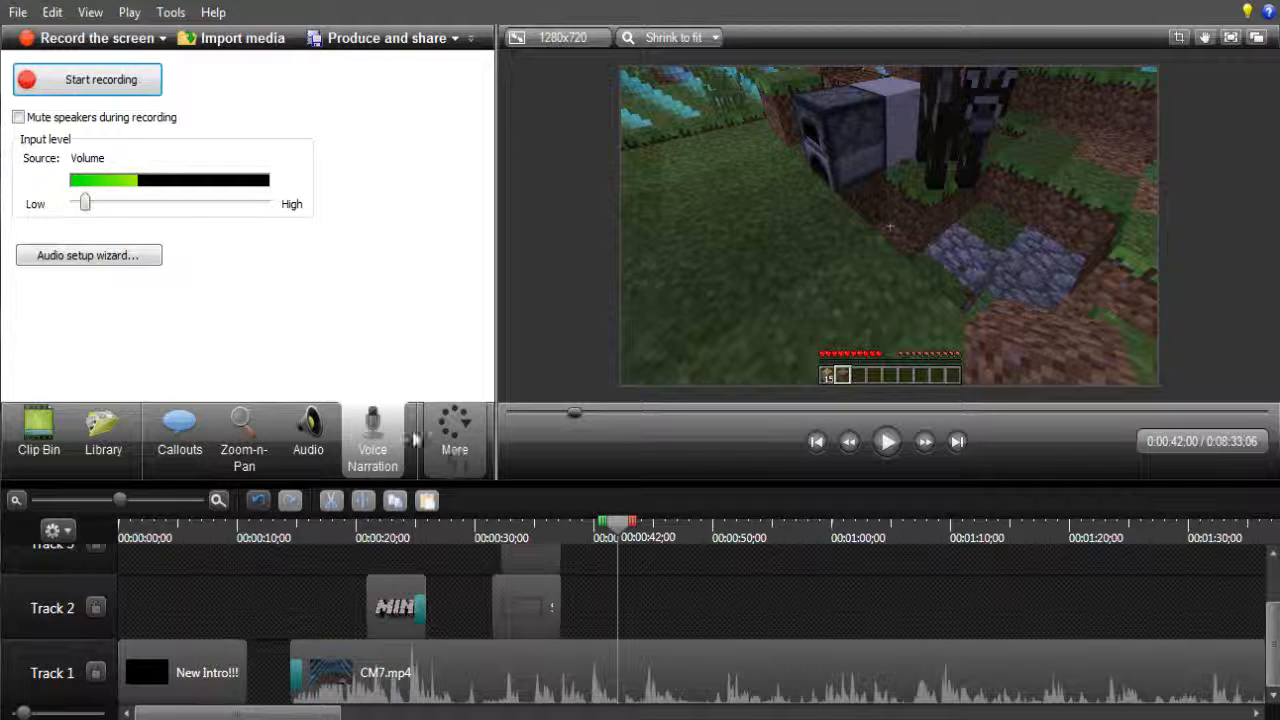
# - Show the visual properties of the CM7.mp4 clip, enable Remove a color, and choose red as the color to remove
pyautogui.click(451, 435)
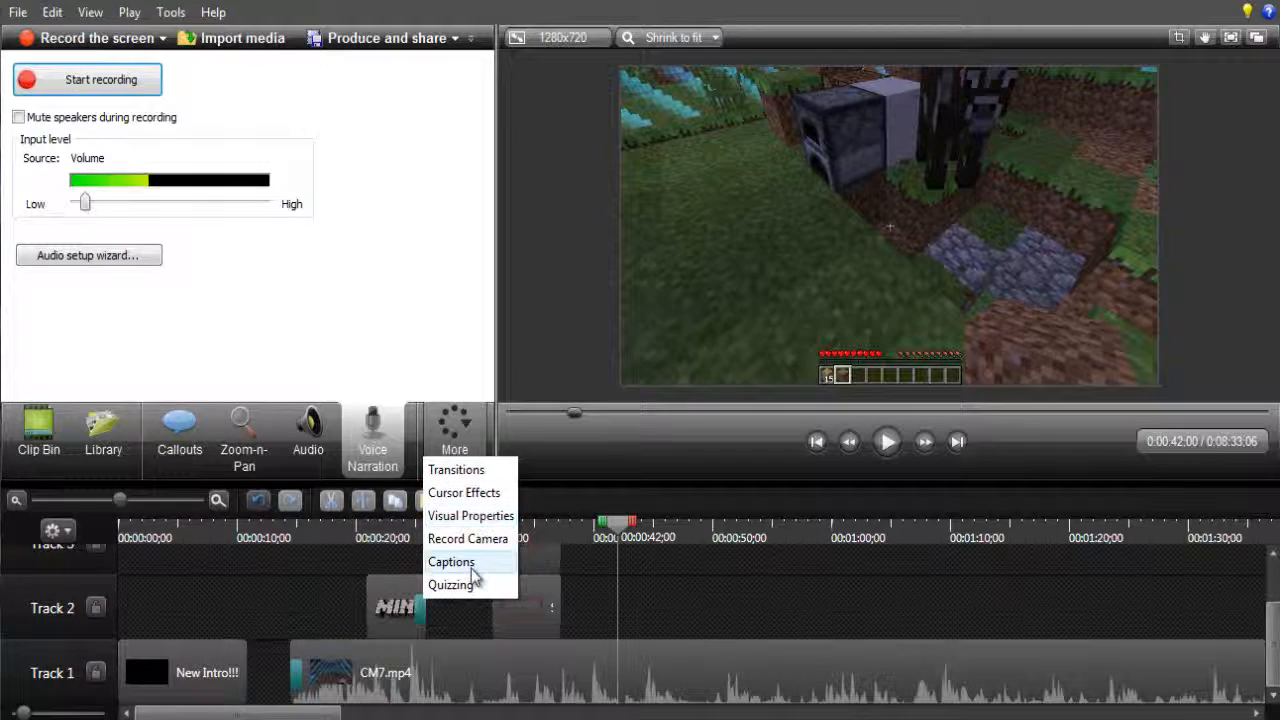
pyautogui.click(470, 516)
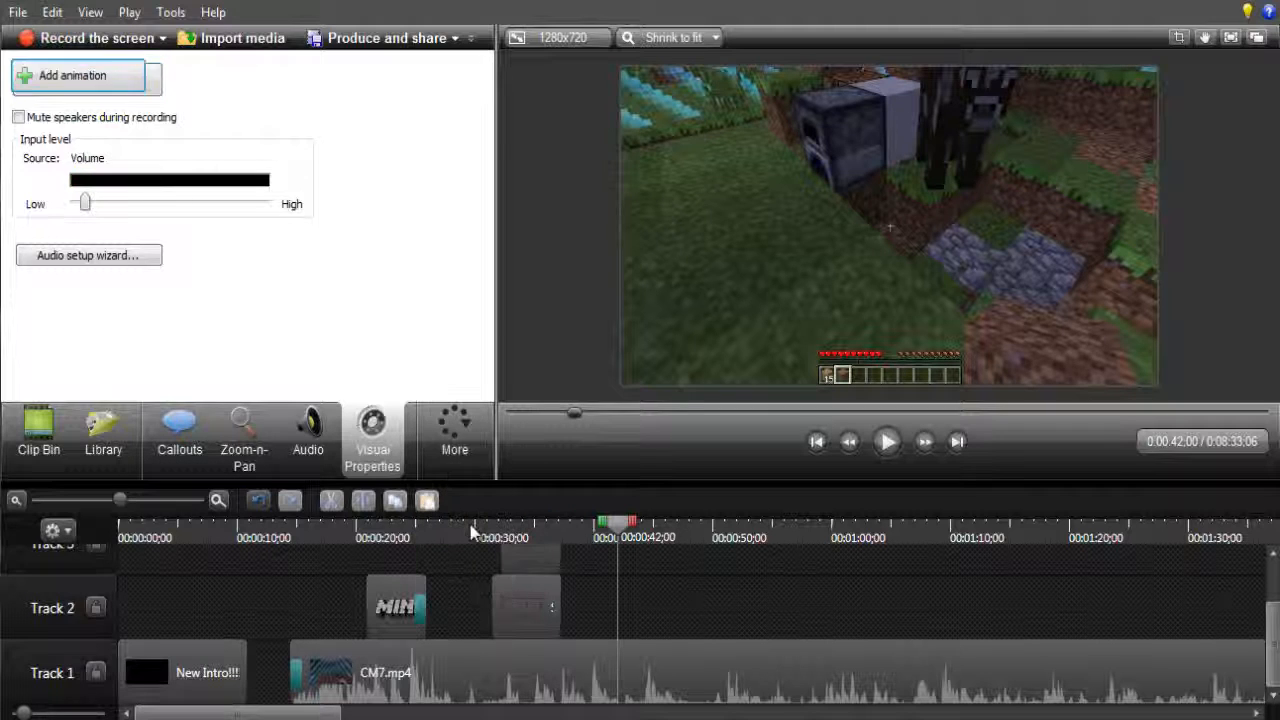
pyautogui.click(512, 662)
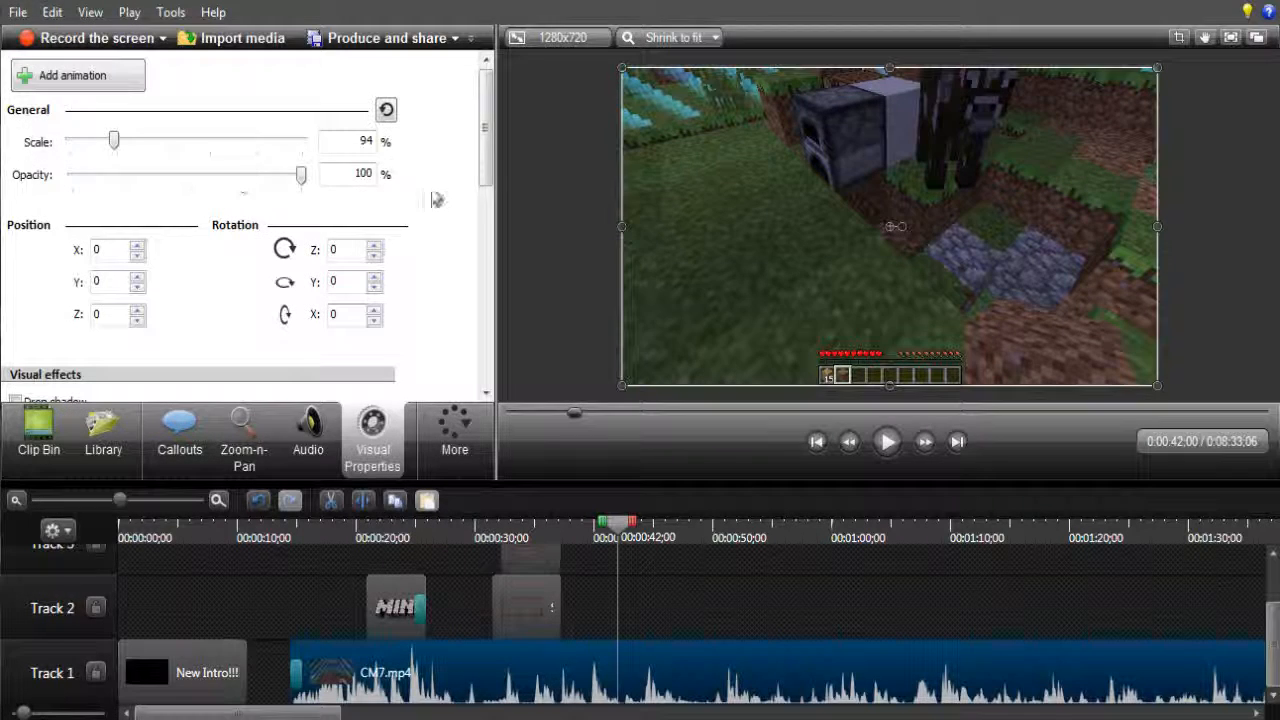
pyautogui.scroll(-1, 490, 200)
pyautogui.moveTo(500, 203); pyautogui.dragTo(500, 249)
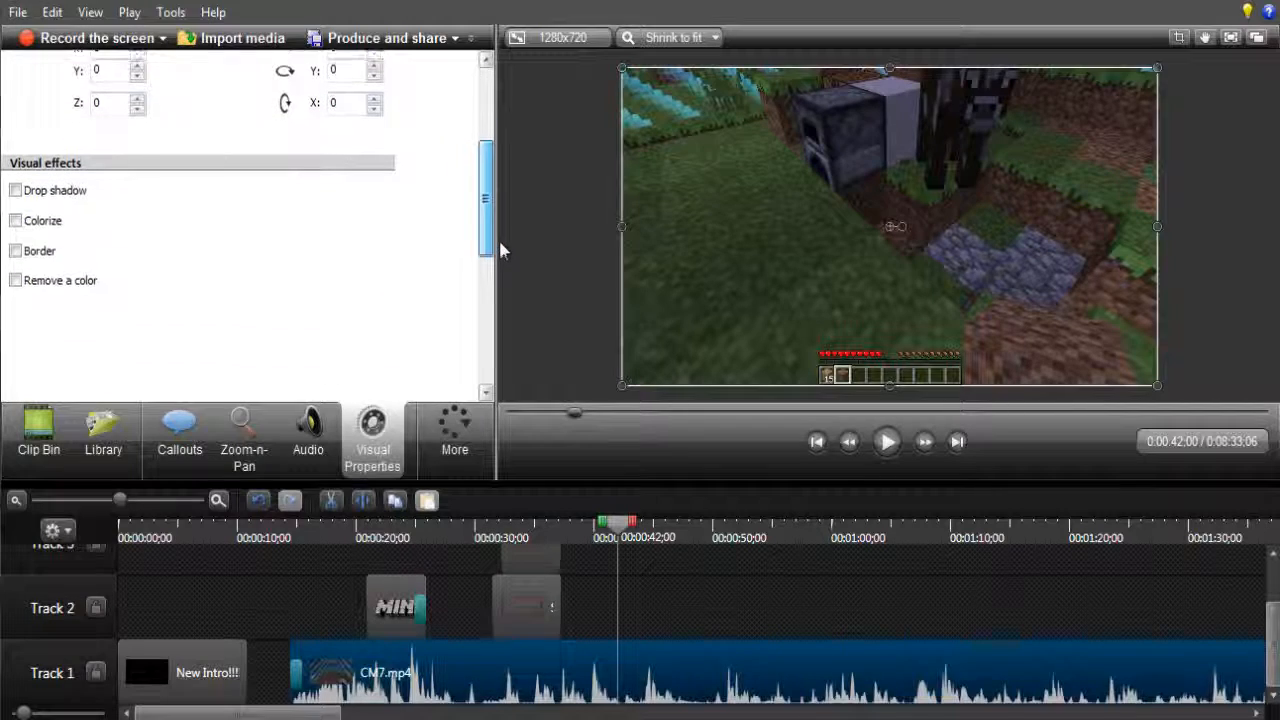
pyautogui.click(18, 281)
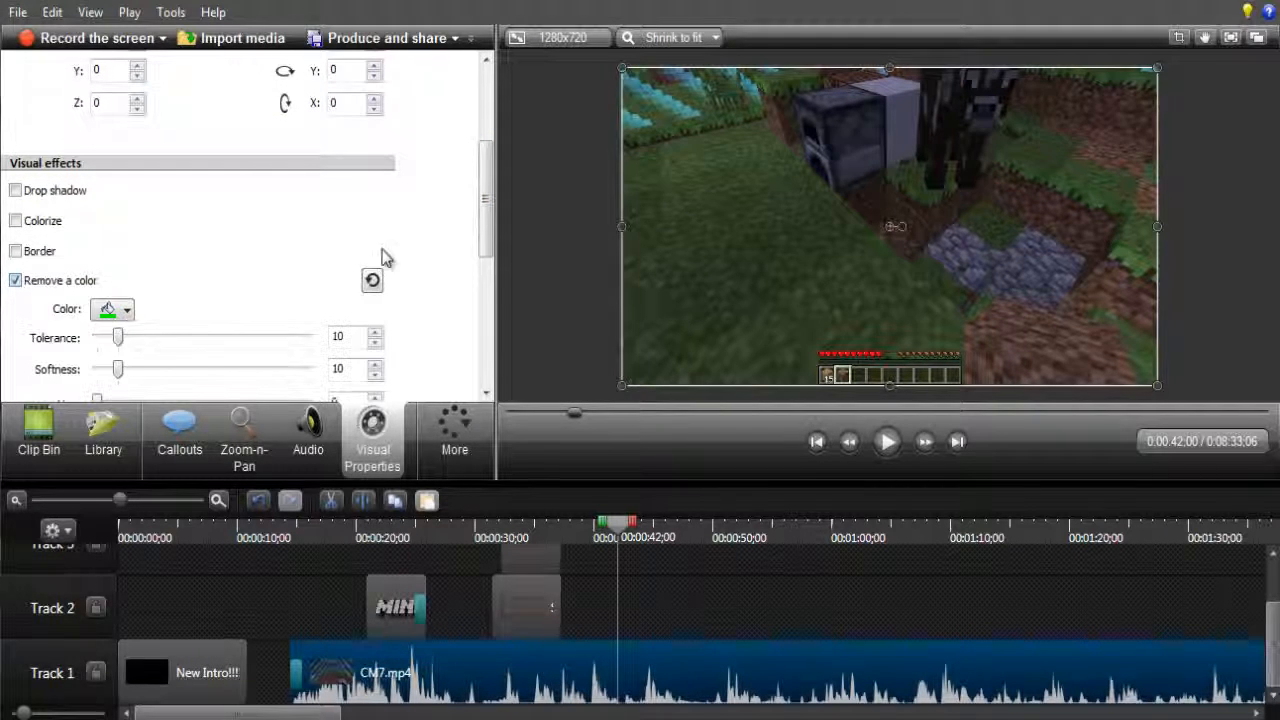
pyautogui.scroll(-3, 478, 240)
pyautogui.click(127, 71)
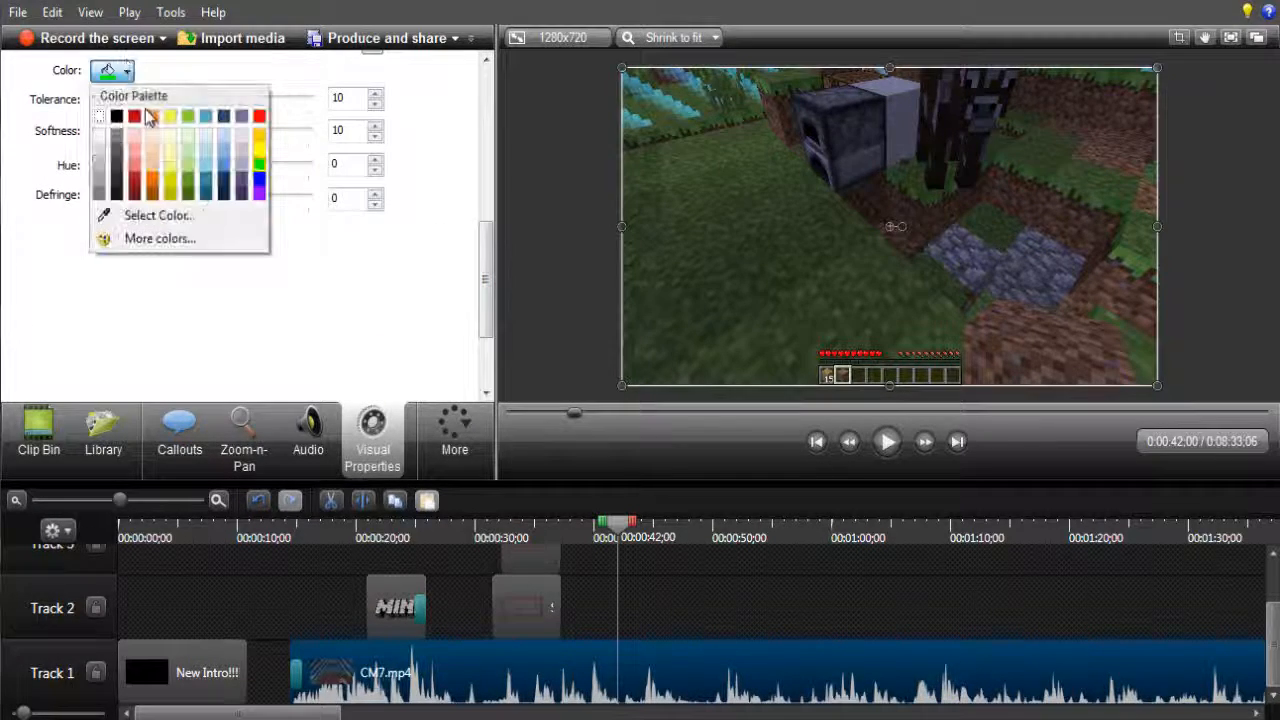
pyautogui.click(132, 127)
pyautogui.scroll(1, 150, 165)
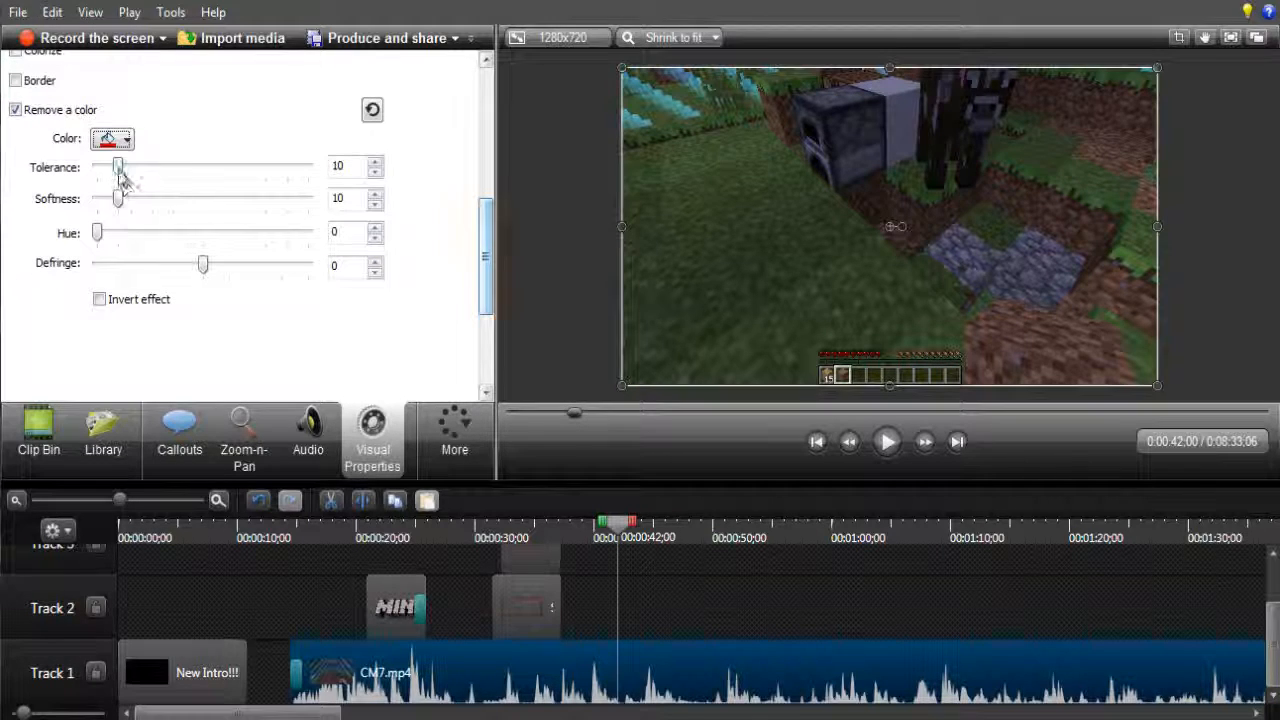
# - Set the color removal's Softness to 44, Hue to 0 and Defringe to about 93, and adjust Tolerance to a moderate level
pyautogui.moveTo(175, 170); pyautogui.dragTo(212, 166)
pyautogui.moveTo(118, 198); pyautogui.dragTo(190, 199)
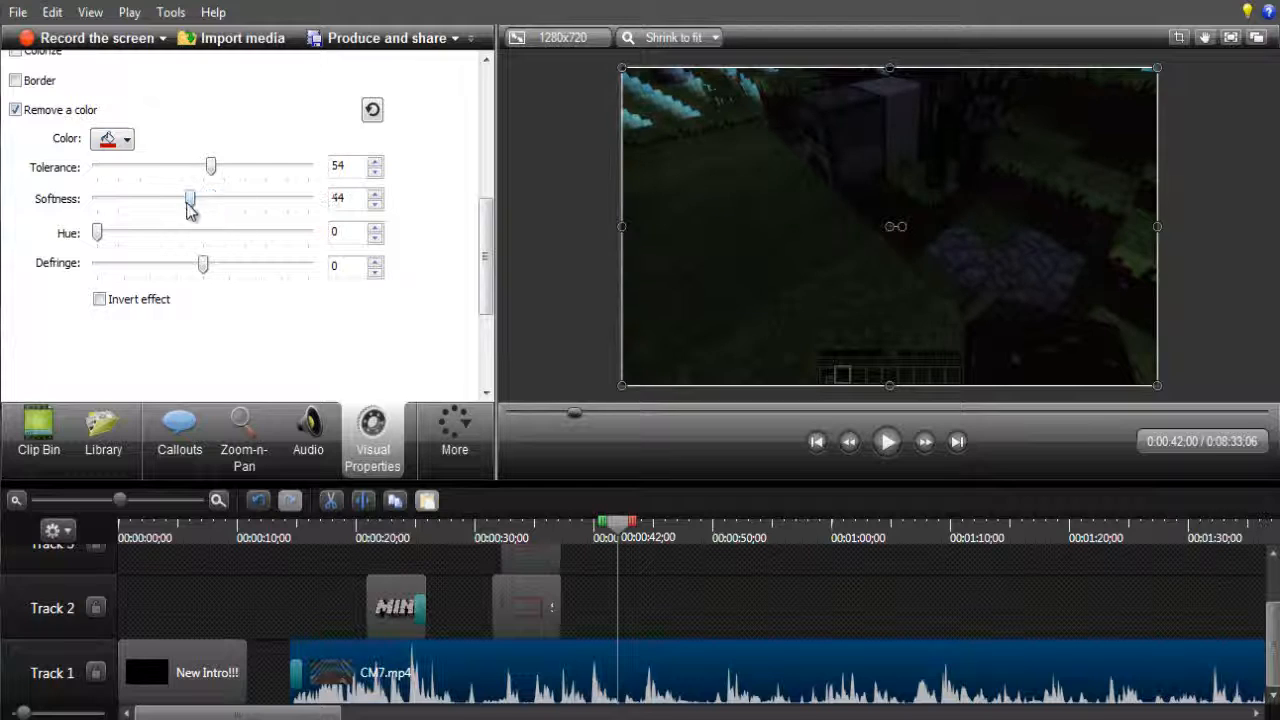
pyautogui.moveTo(110, 237)
pyautogui.mouseDown()
pyautogui.moveTo(124, 236)
pyautogui.moveTo(100, 237)
pyautogui.mouseUp()
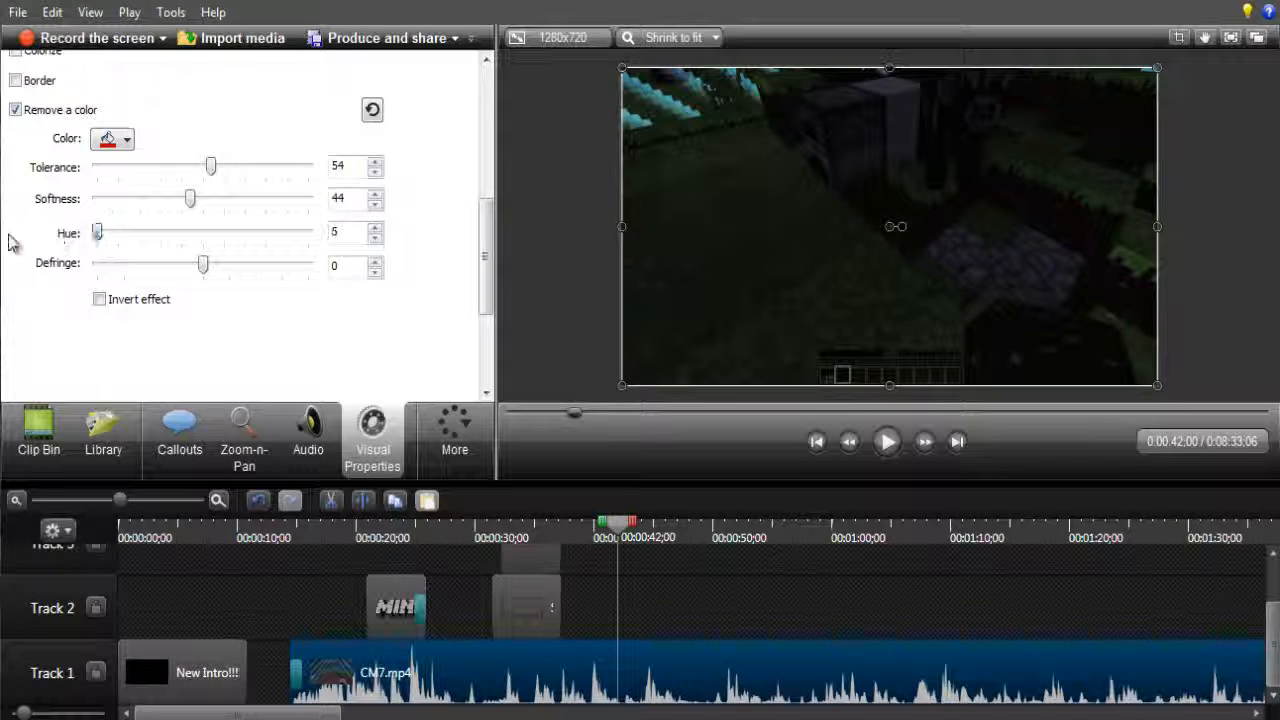
pyautogui.moveTo(203, 268); pyautogui.dragTo(292, 265)
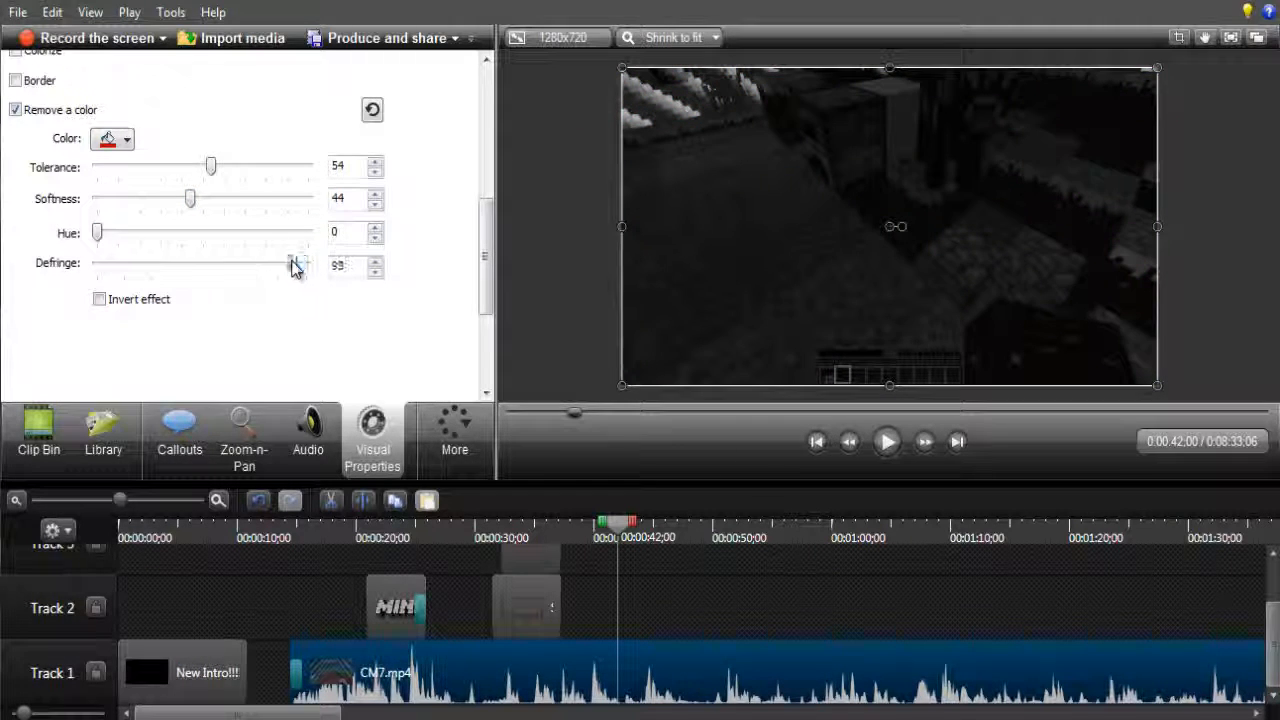
pyautogui.moveTo(222, 162); pyautogui.dragTo(166, 167)
# - Deselect the clip and play a short stretch from 0:00:42;00 to check the color removal effect
pyautogui.click(764, 598)
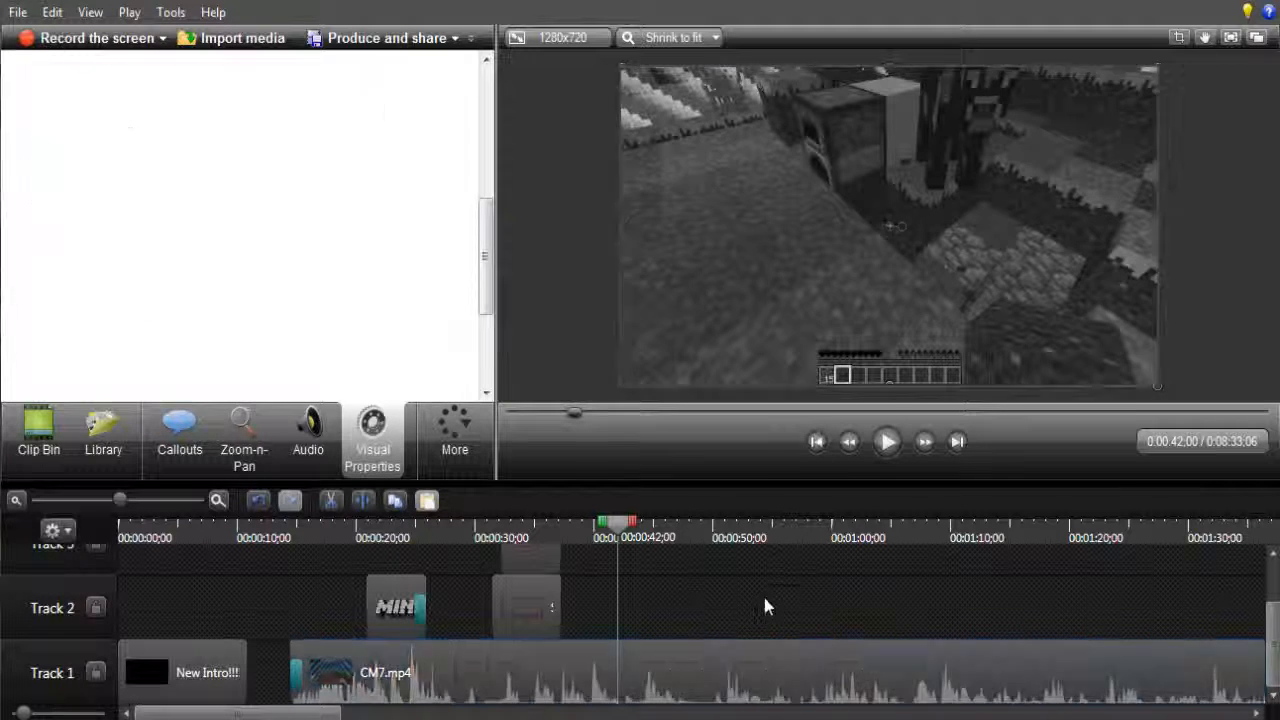
pyautogui.click(887, 441)
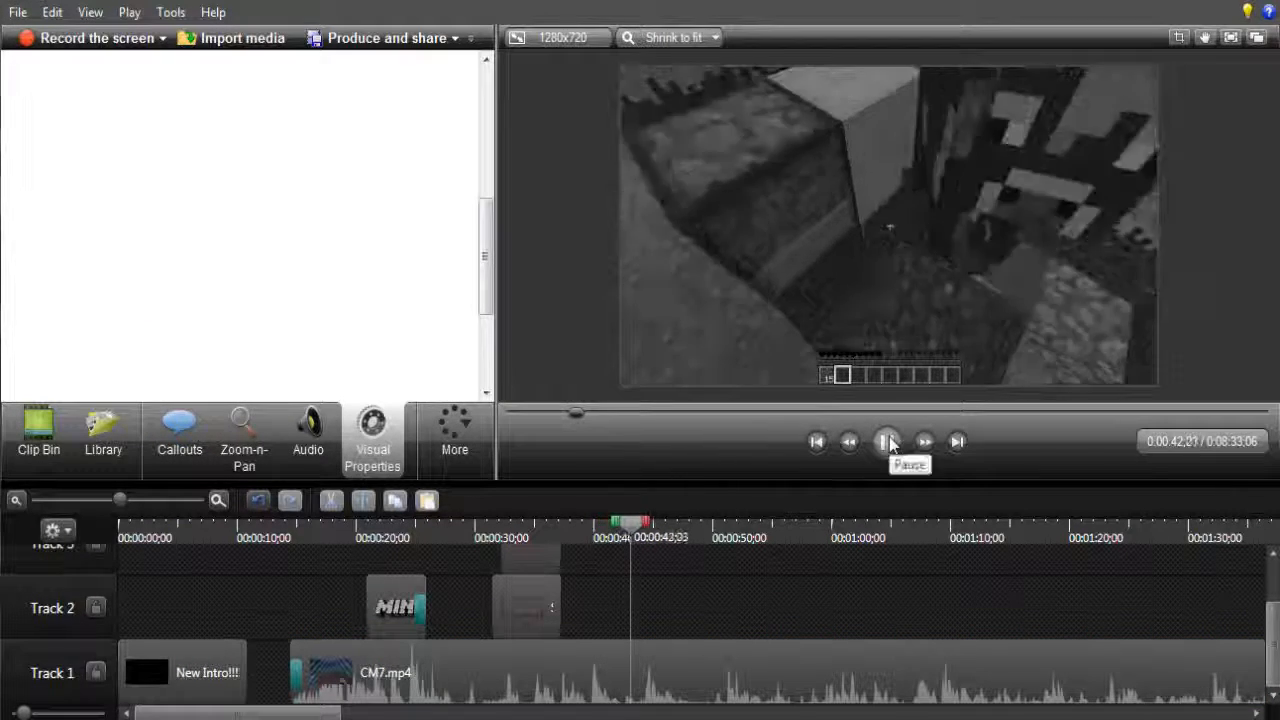
pyautogui.click(887, 441)
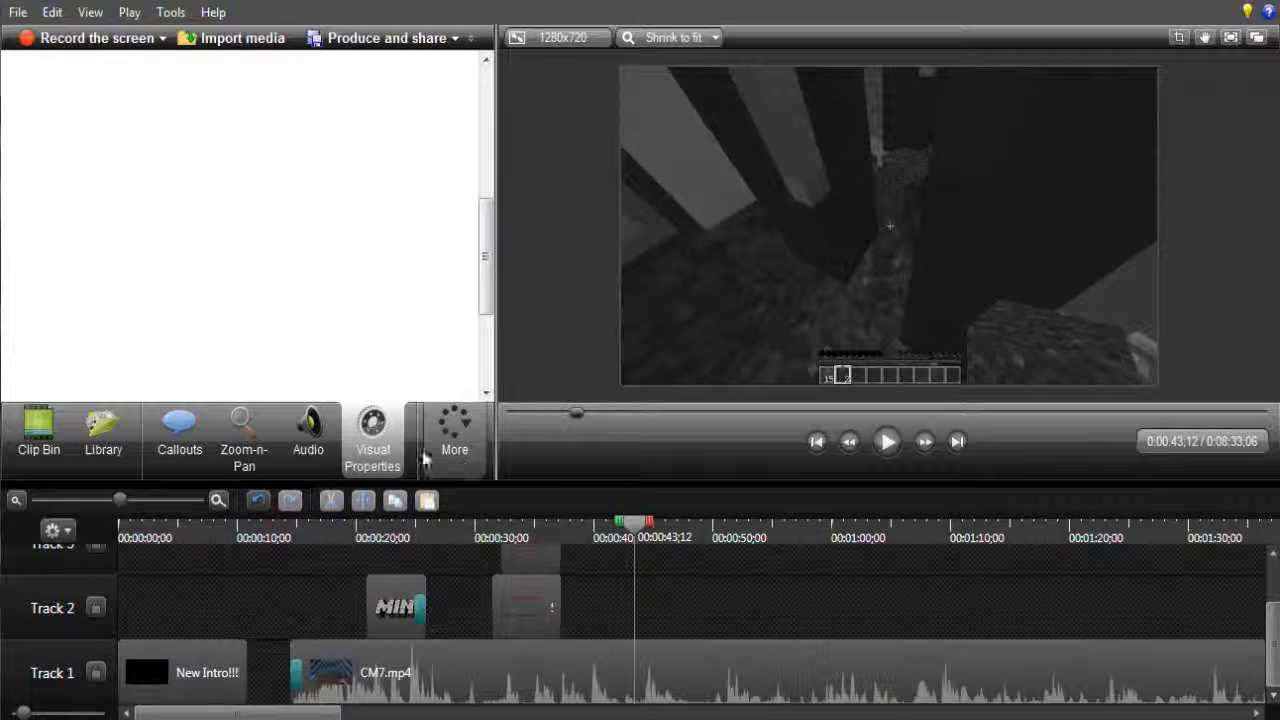
# - Look over the Zoom-n-Pan settings and the list of additional editing features
pyautogui.click(452, 435)
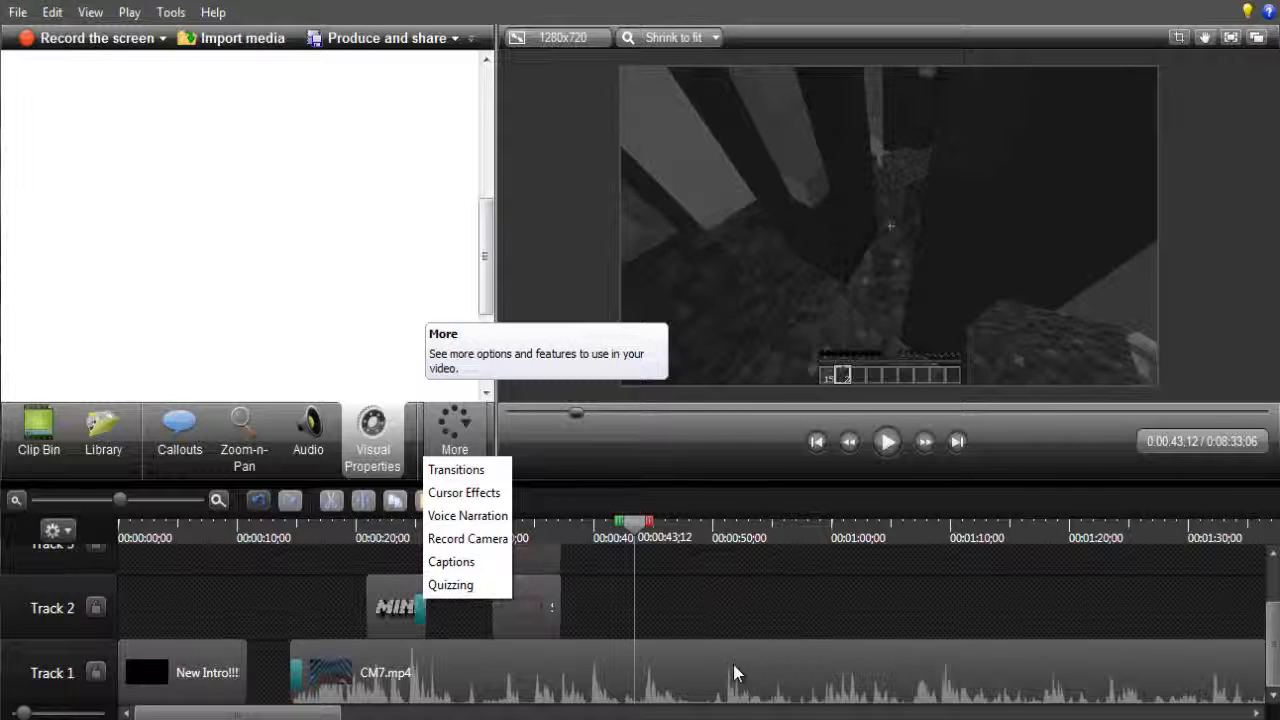
pyautogui.click(222, 422)
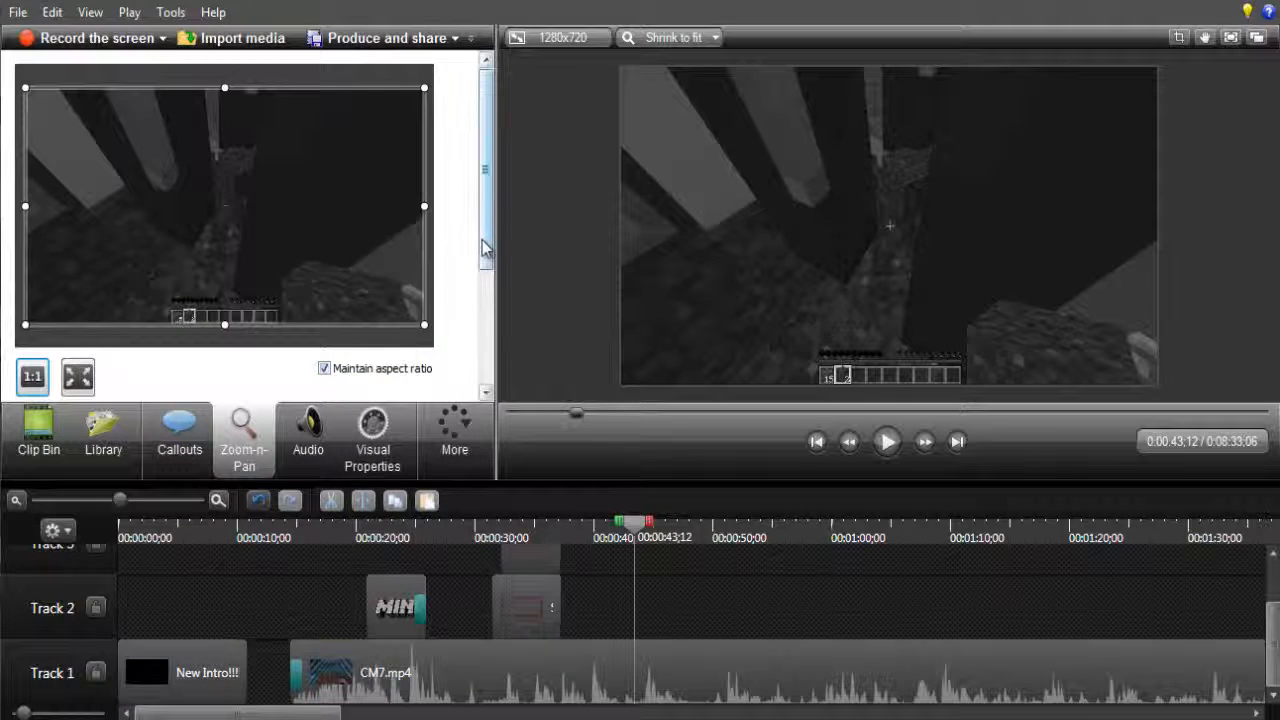
pyautogui.moveTo(483, 248); pyautogui.dragTo(492, 220)
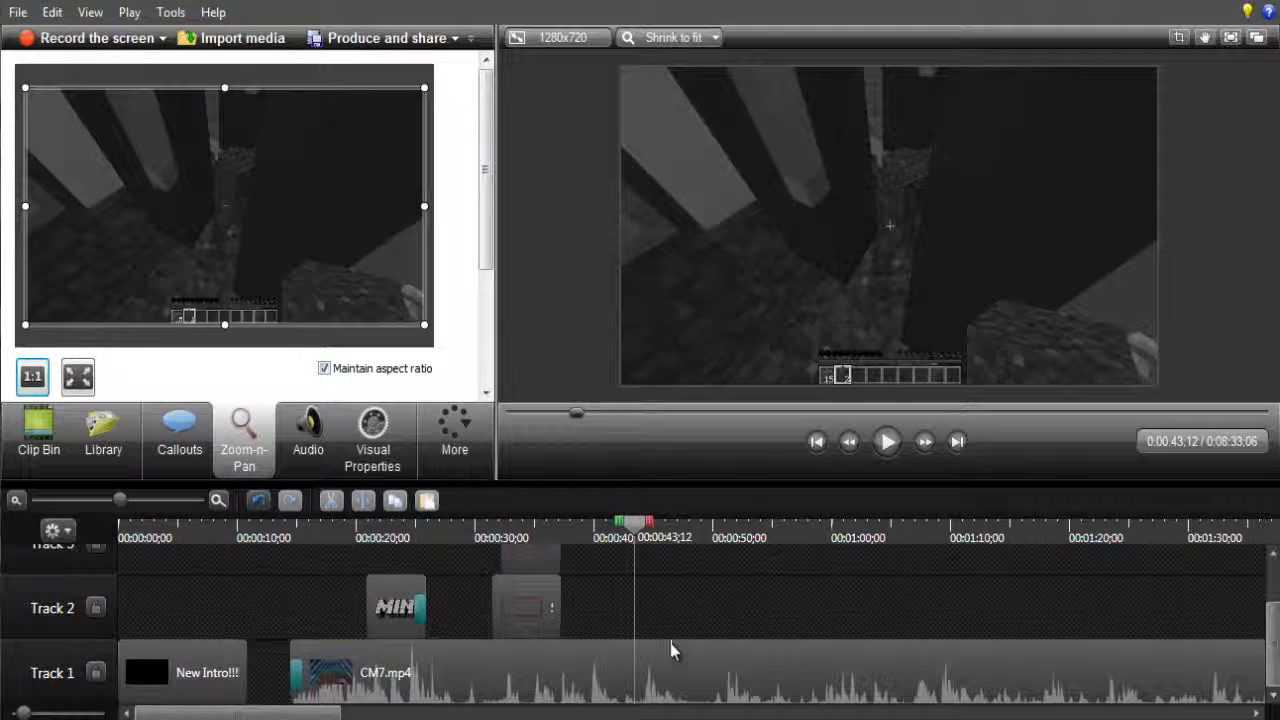
pyautogui.click(455, 430)
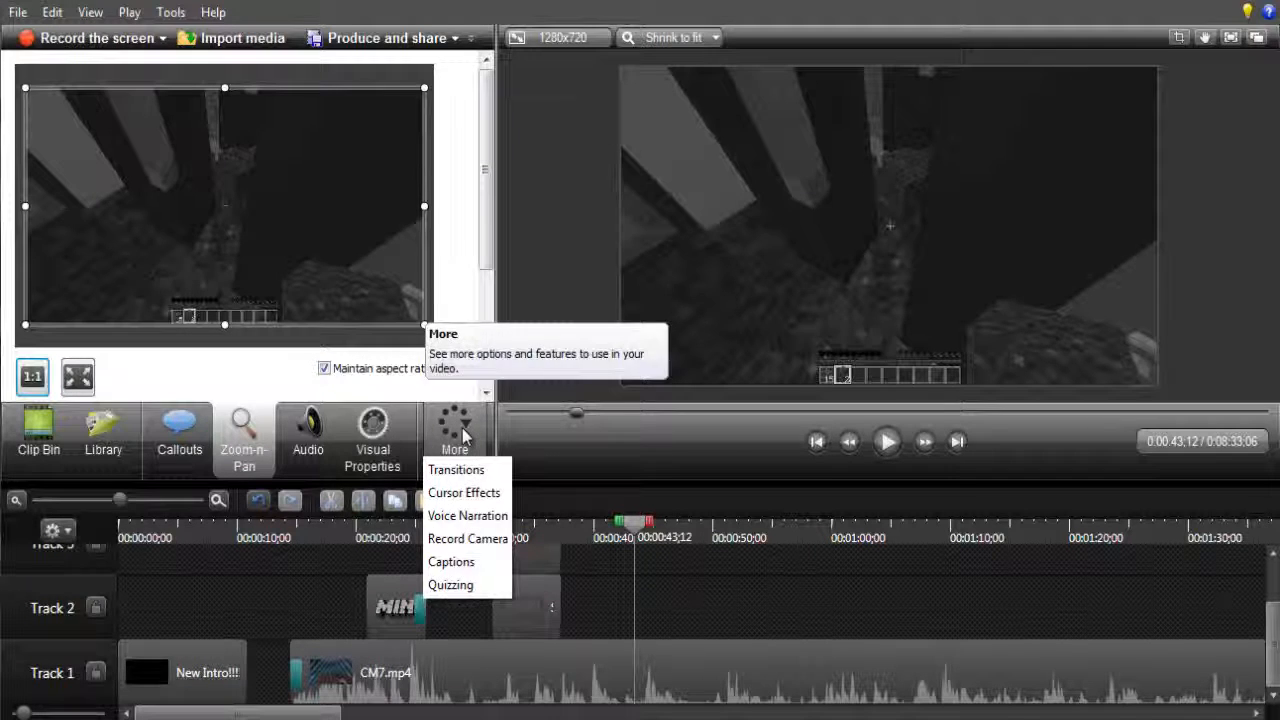
pyautogui.click(700, 594)
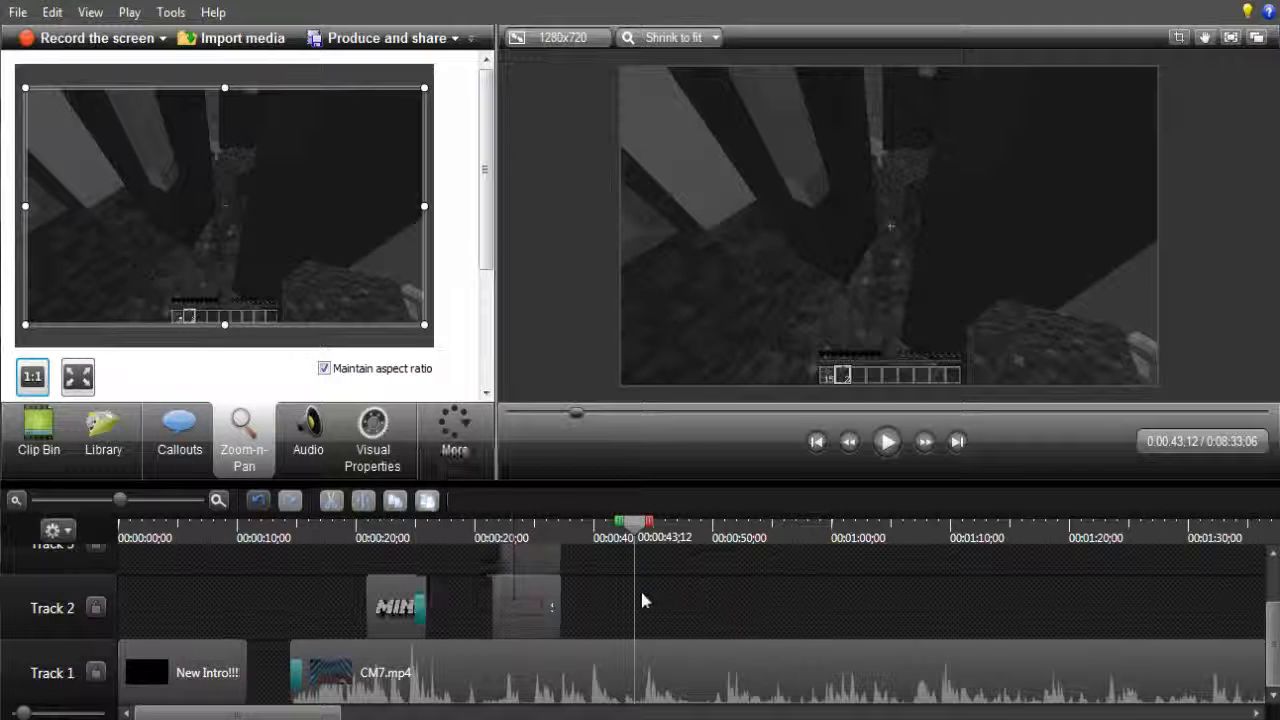
# - Set the clip speed of CM7.mp4 on Track 1 to 400% of the original
pyautogui.rightClick(634, 670)
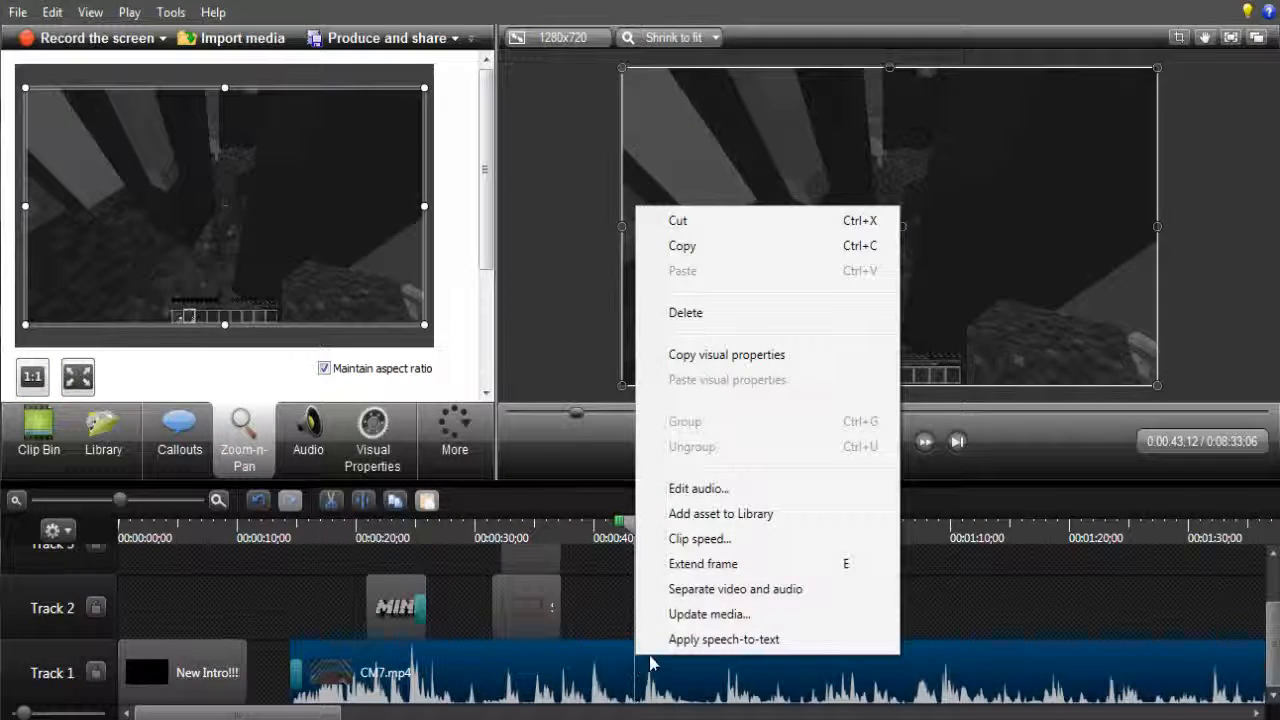
pyautogui.click(704, 545)
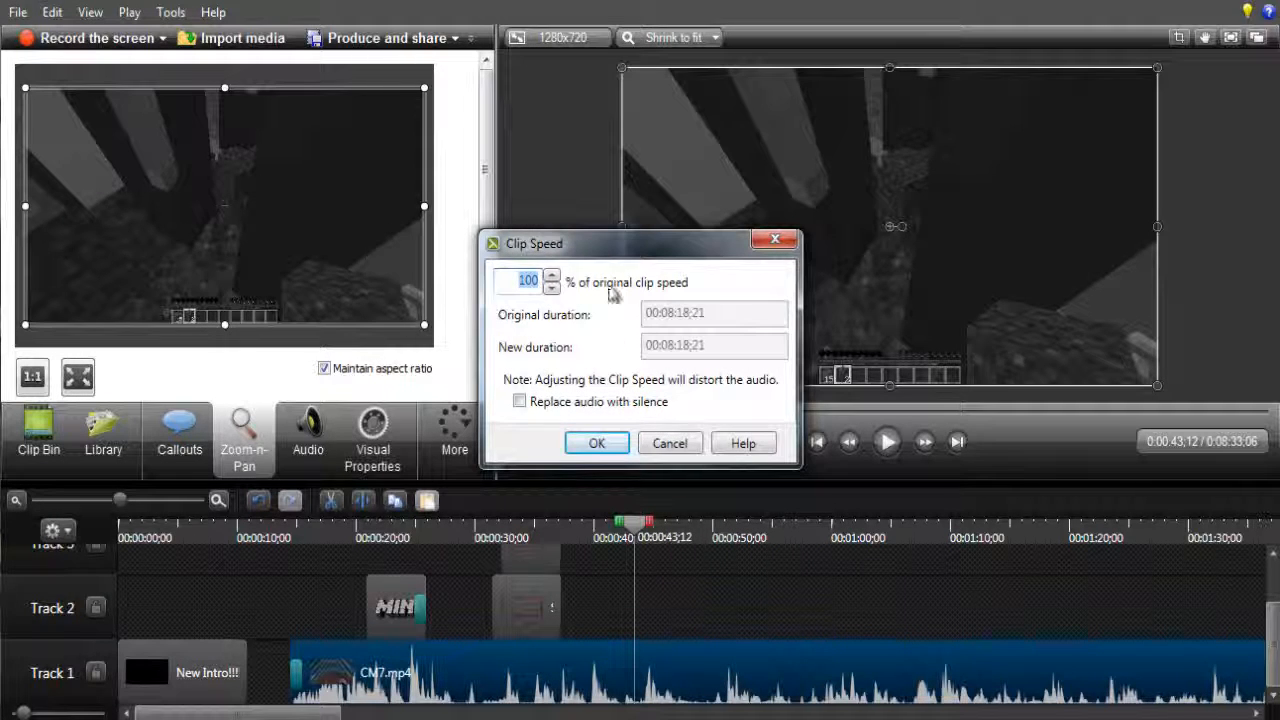
pyautogui.write('50')
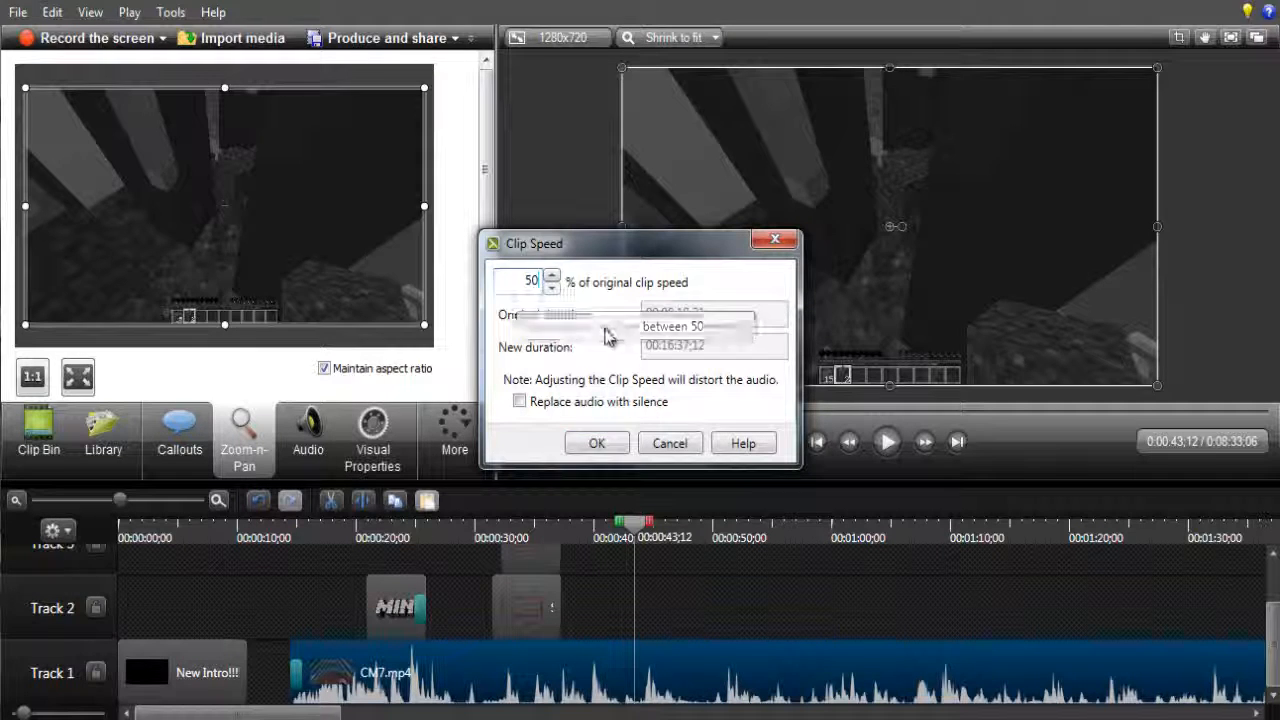
pyautogui.write('0')
pyautogui.press('BackSpace')
pyautogui.press('BackSpace')
pyautogui.press('BackSpace')
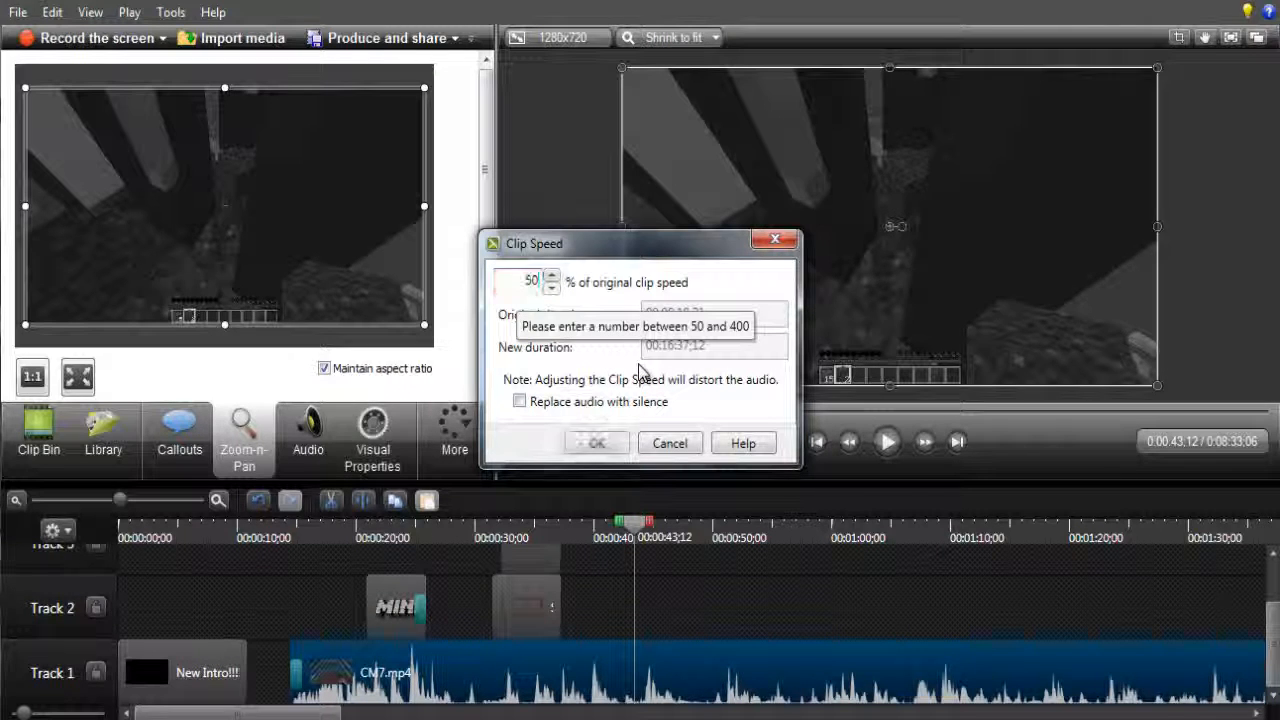
pyautogui.write('400')
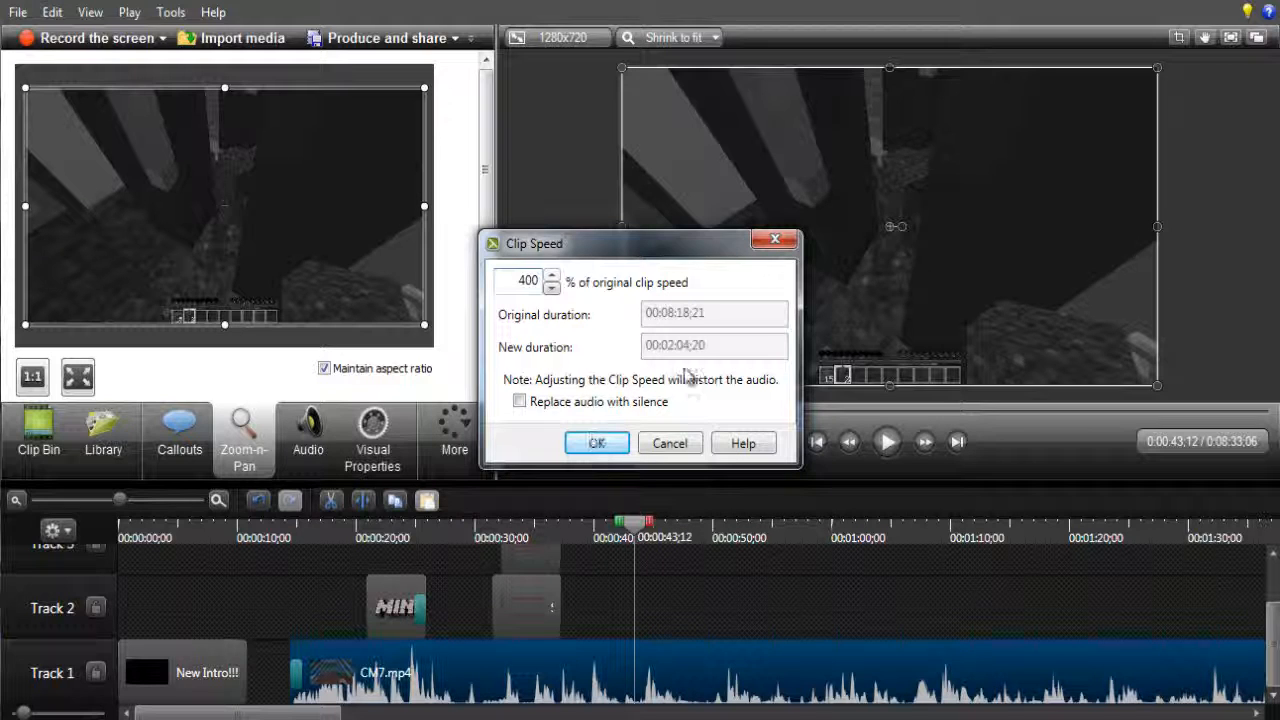
pyautogui.click(597, 445)
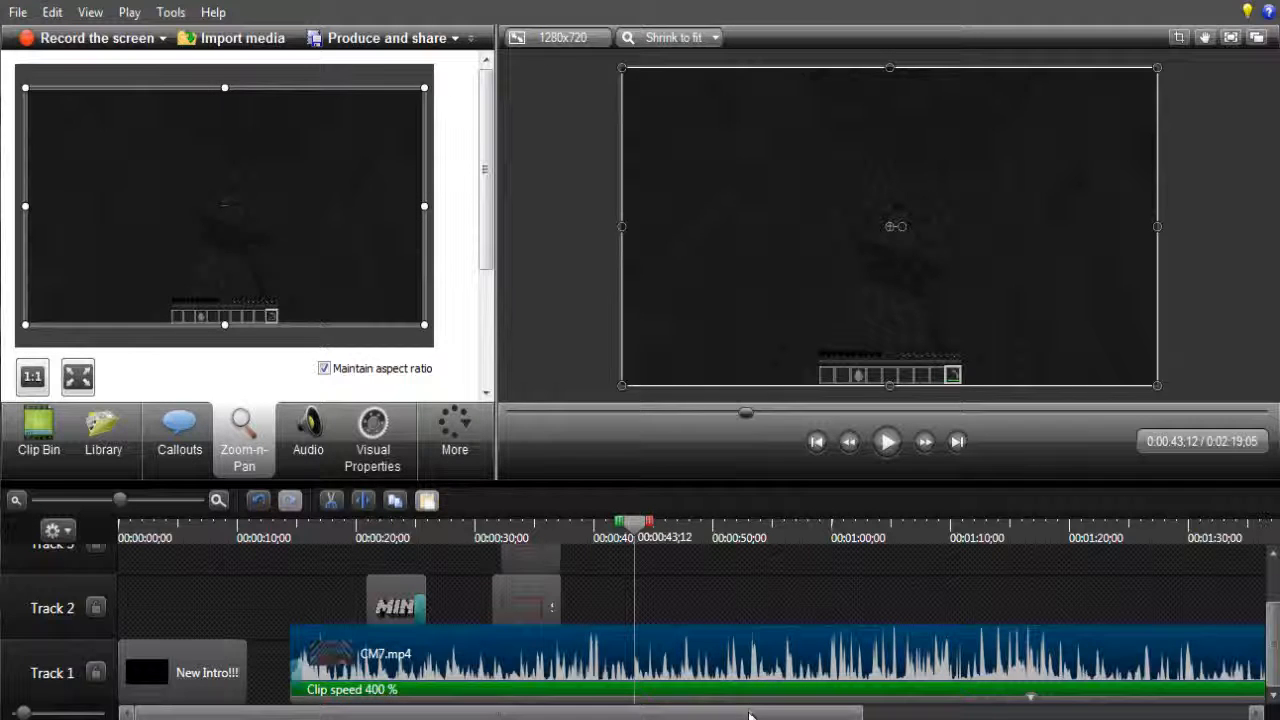
# - Deselect the sped-up clip and play a short stretch from 0:00:43;12 to check its speed
pyautogui.moveTo(785, 714)
pyautogui.mouseDown()
pyautogui.moveTo(1228, 717)
pyautogui.moveTo(760, 716)
pyautogui.mouseUp()
pyautogui.click(829, 590)
pyautogui.click(887, 441)
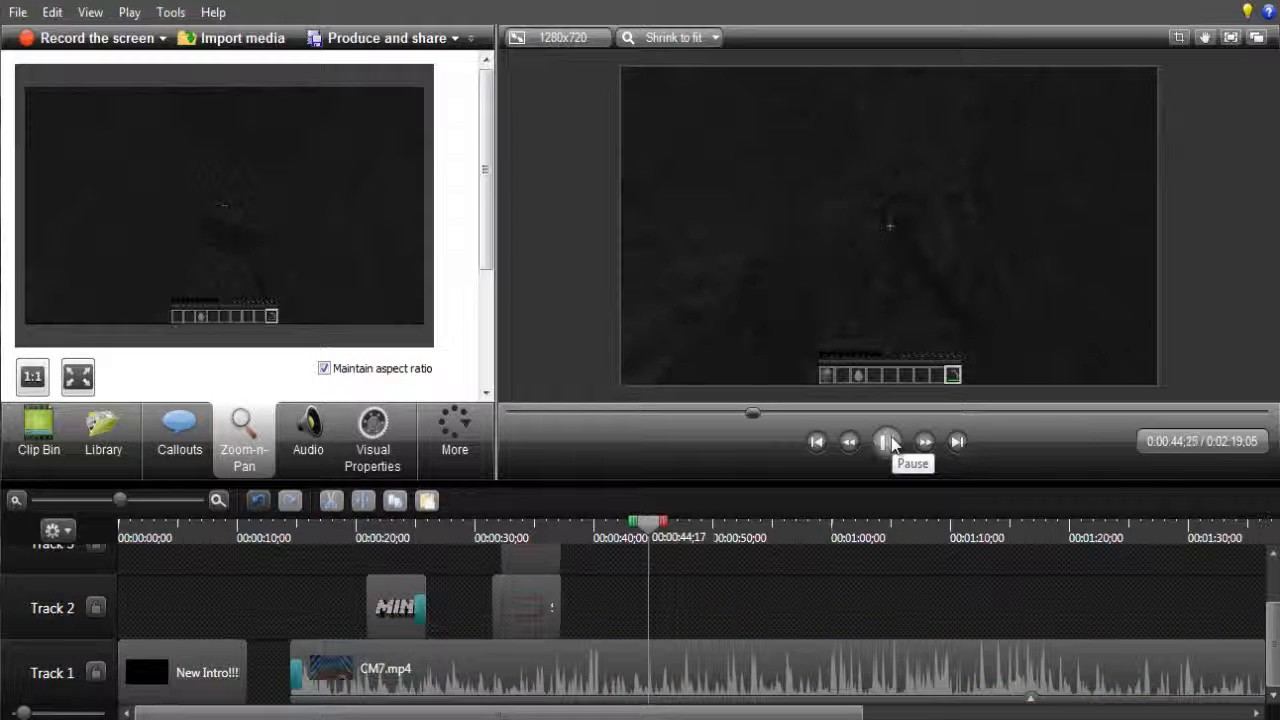
pyautogui.click(888, 442)
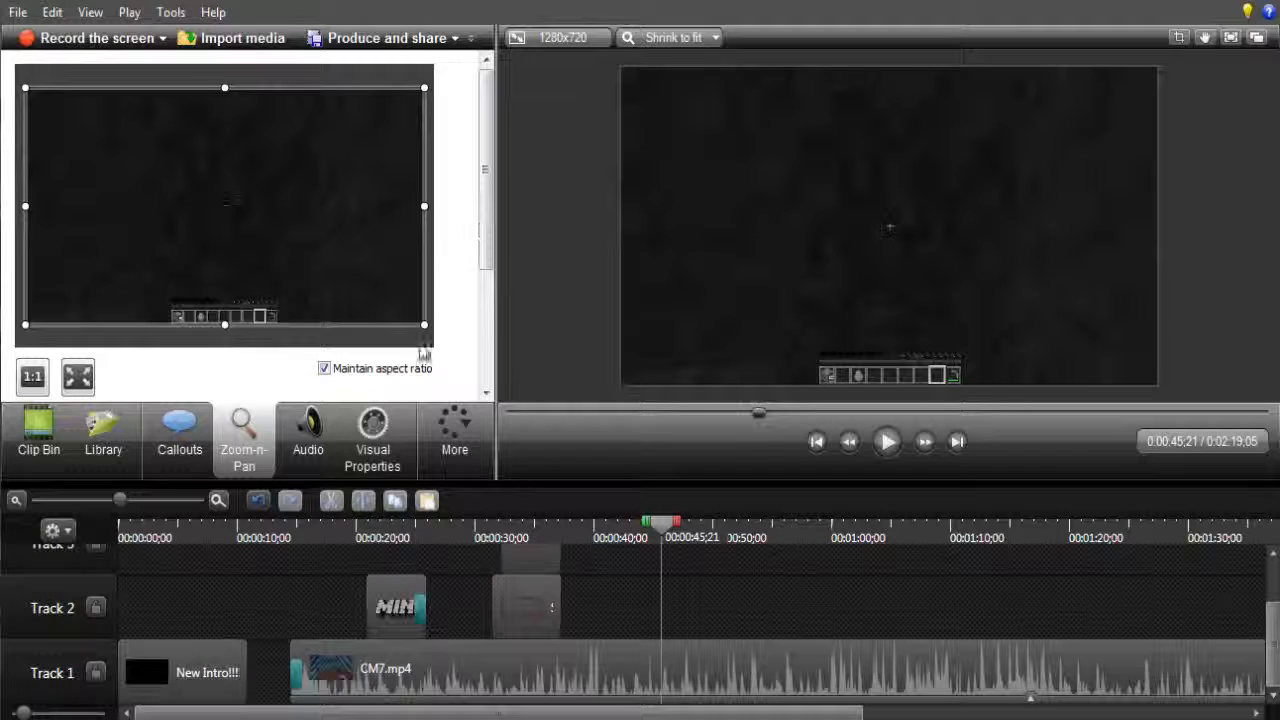
# - Show the project media again and select the timeline range from 0:00:41;13 to about 0:00:52
pyautogui.click(40, 430)
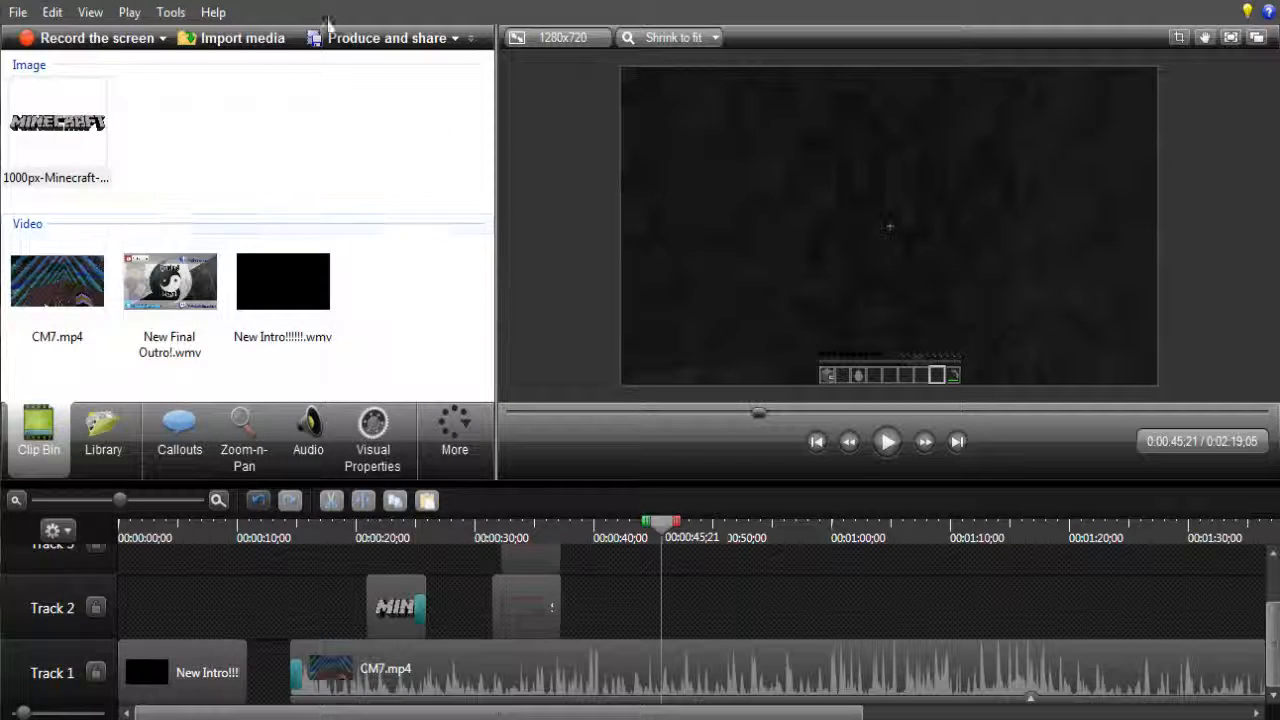
pyautogui.click(450, 440)
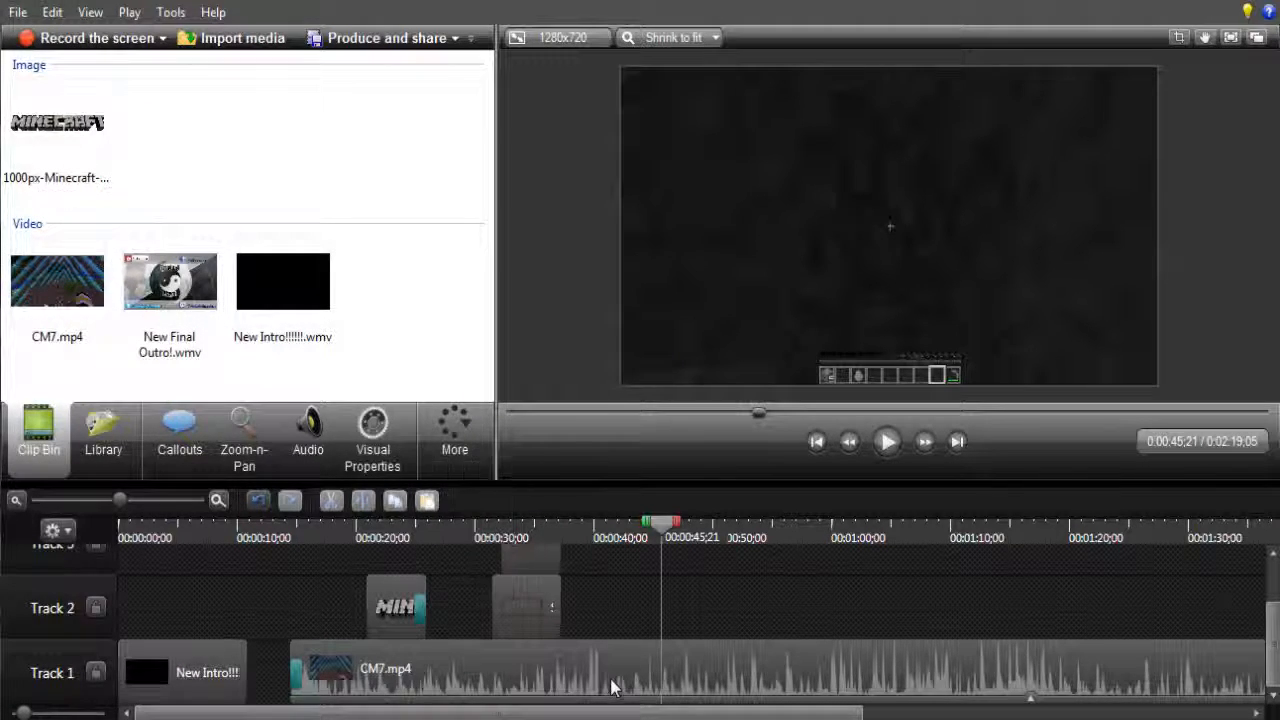
pyautogui.click(587, 630)
pyautogui.moveTo(643, 520)
pyautogui.mouseDown()
pyautogui.moveTo(607, 521)
pyautogui.moveTo(746, 522)
pyautogui.mouseUp()
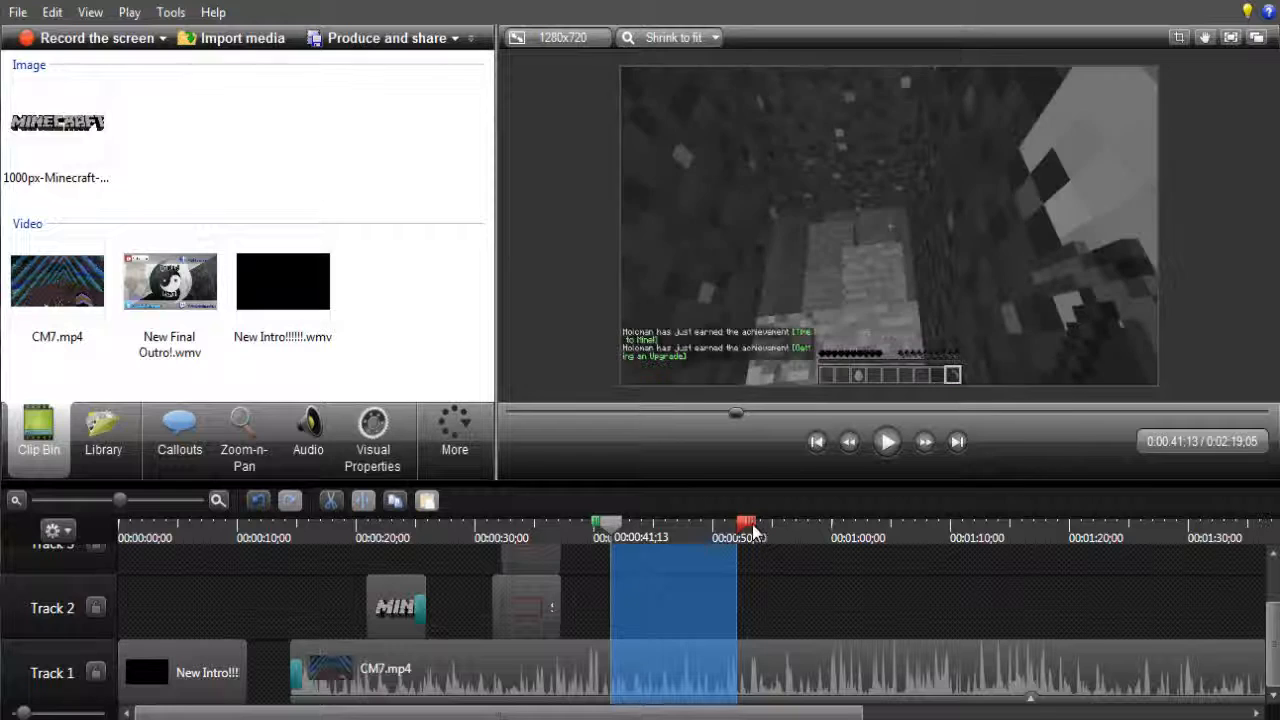
# - Split the media on all tracks at 0:00:41;13 and again at 0:00:35;15
pyautogui.rightClick(613, 520)
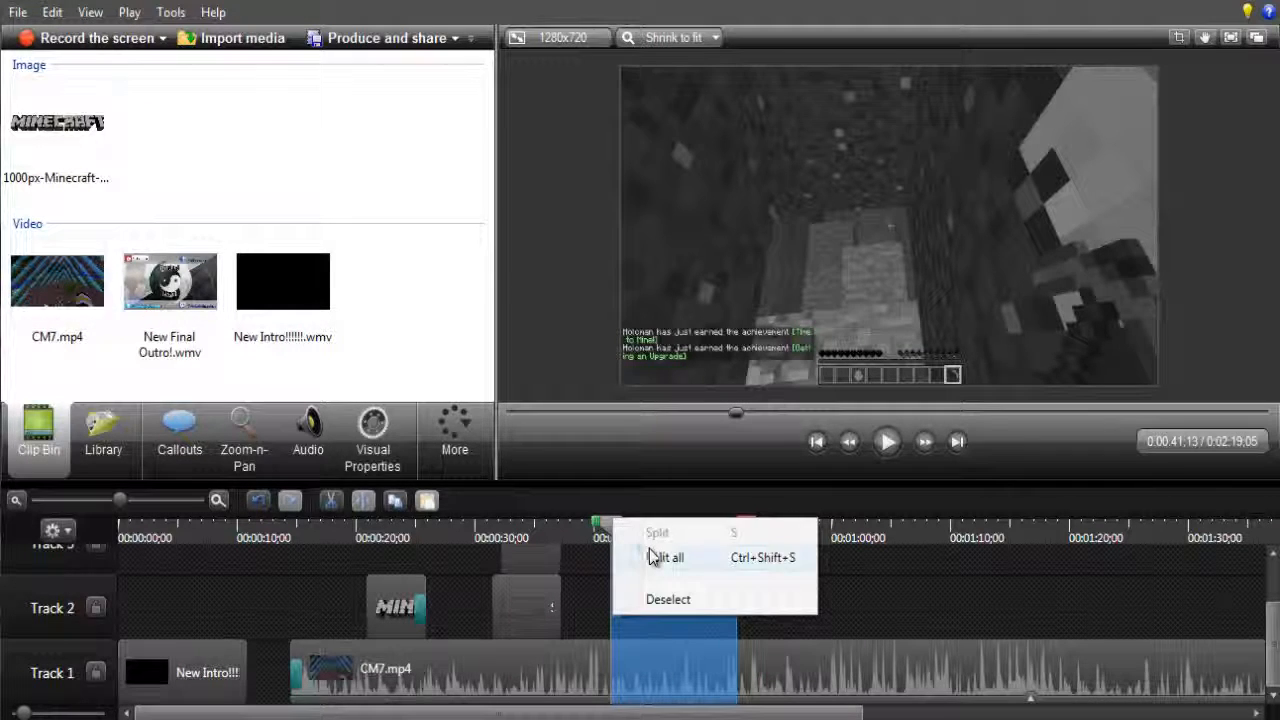
pyautogui.click(651, 564)
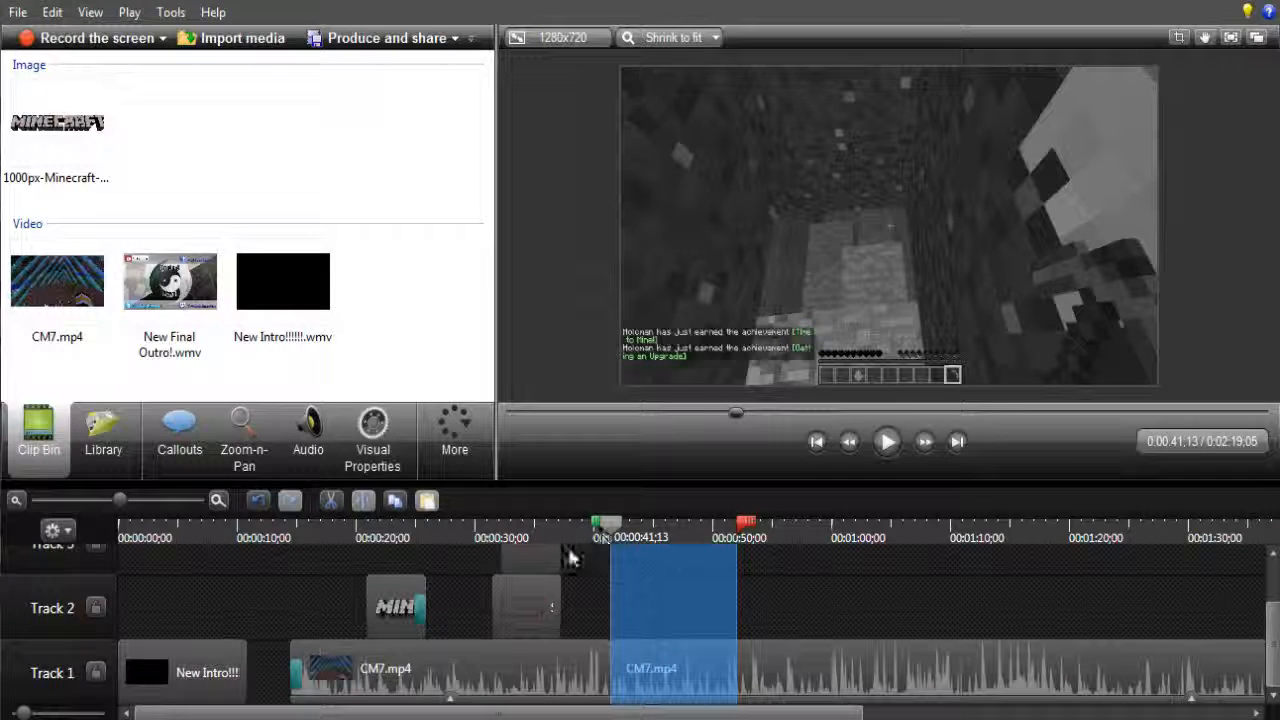
pyautogui.rightClick(540, 530)
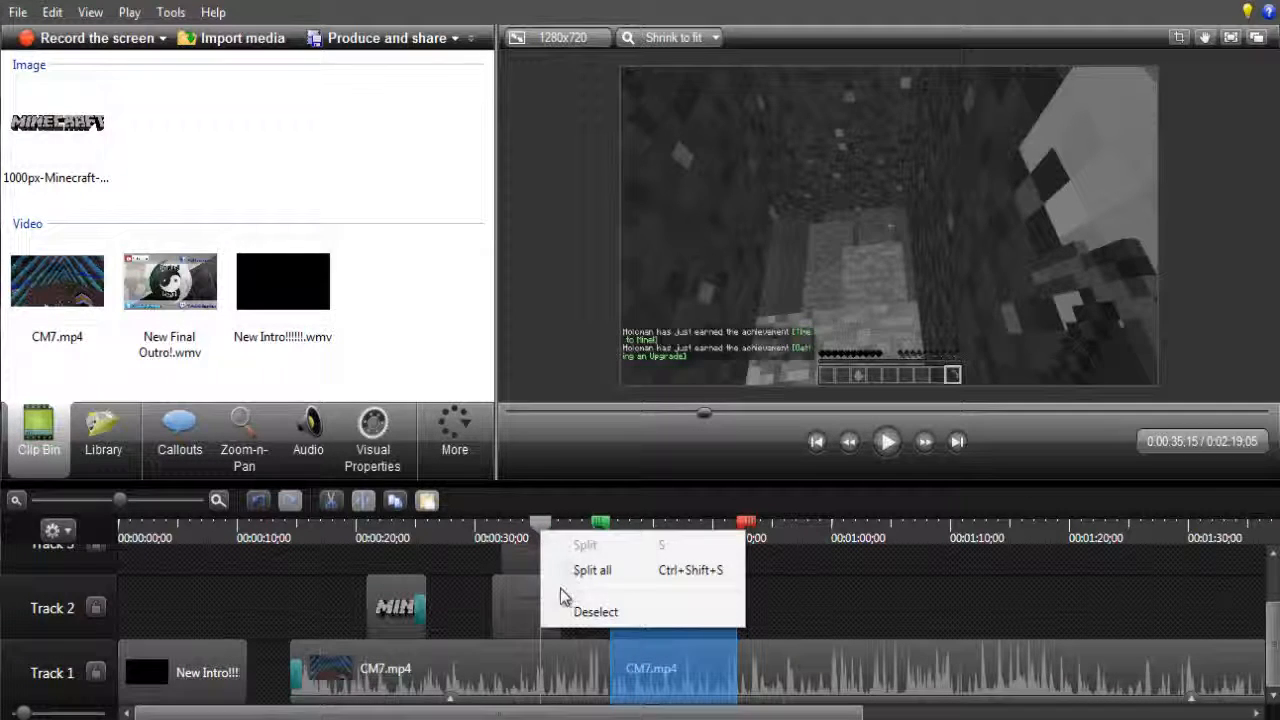
pyautogui.click(592, 570)
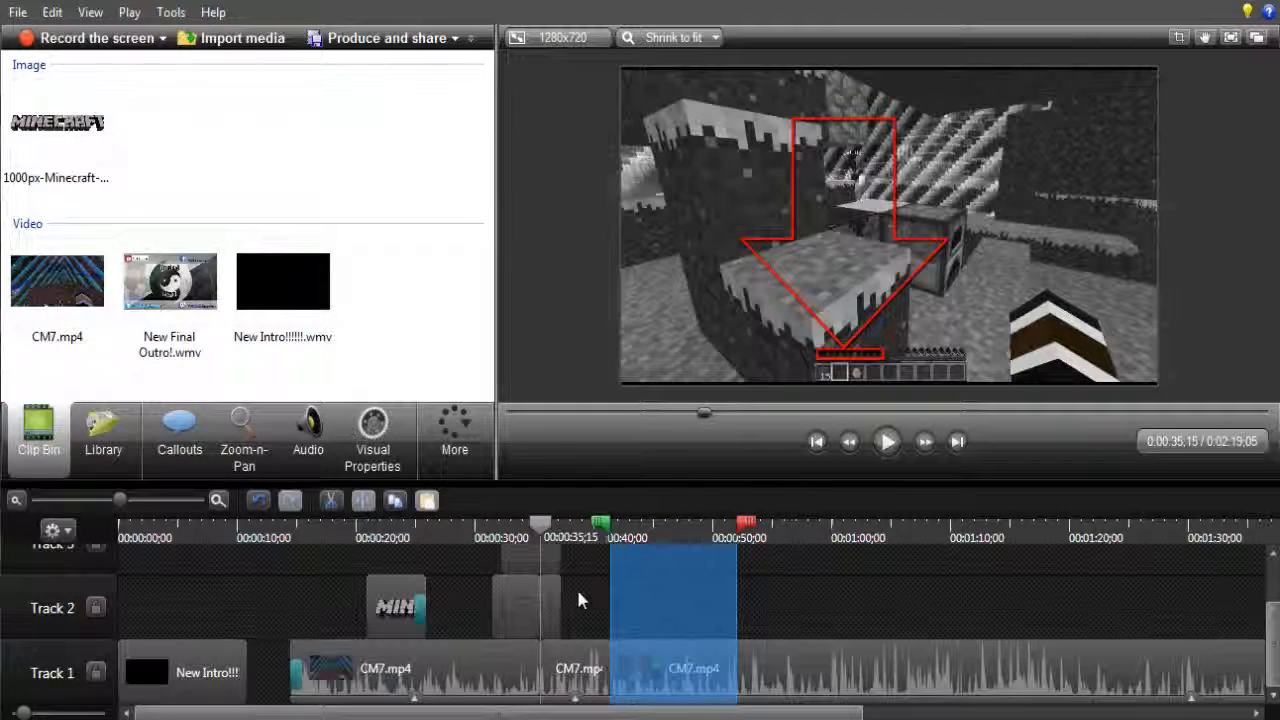
# - Lock Track 2 and unlock it again
pyautogui.scroll(1, 578, 600)
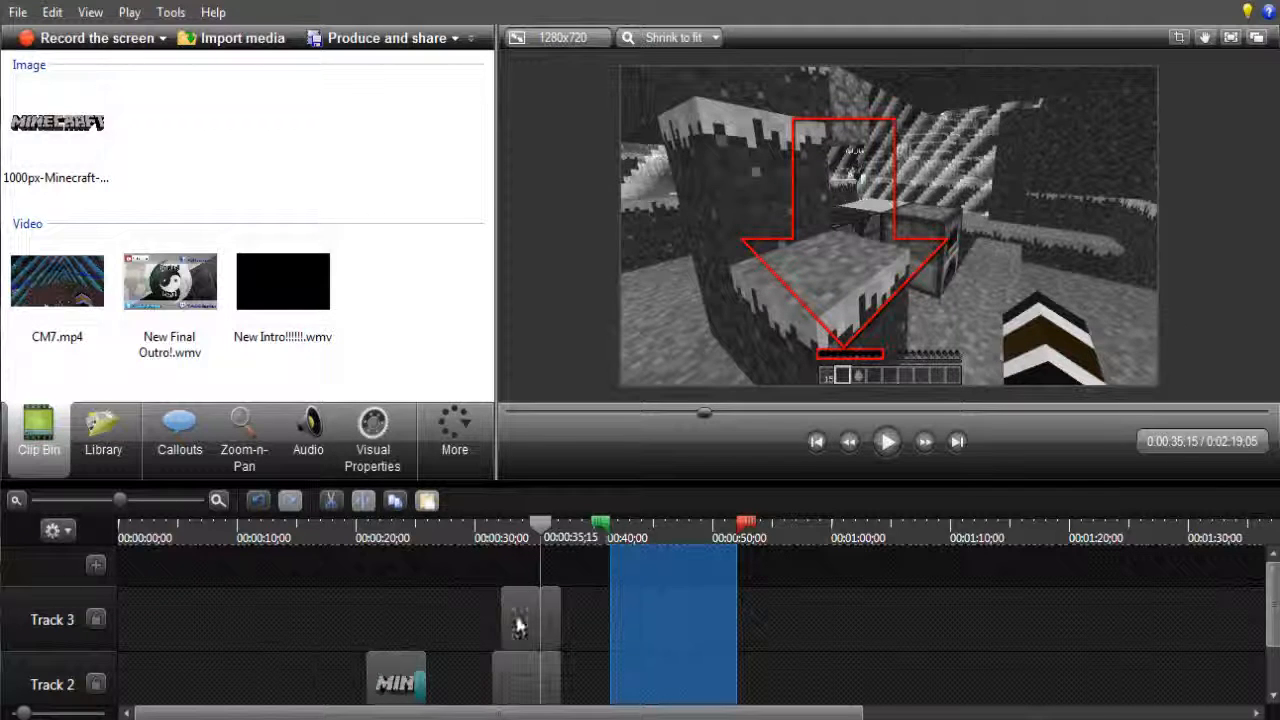
pyautogui.scroll(-1, 519, 625)
pyautogui.click(97, 611)
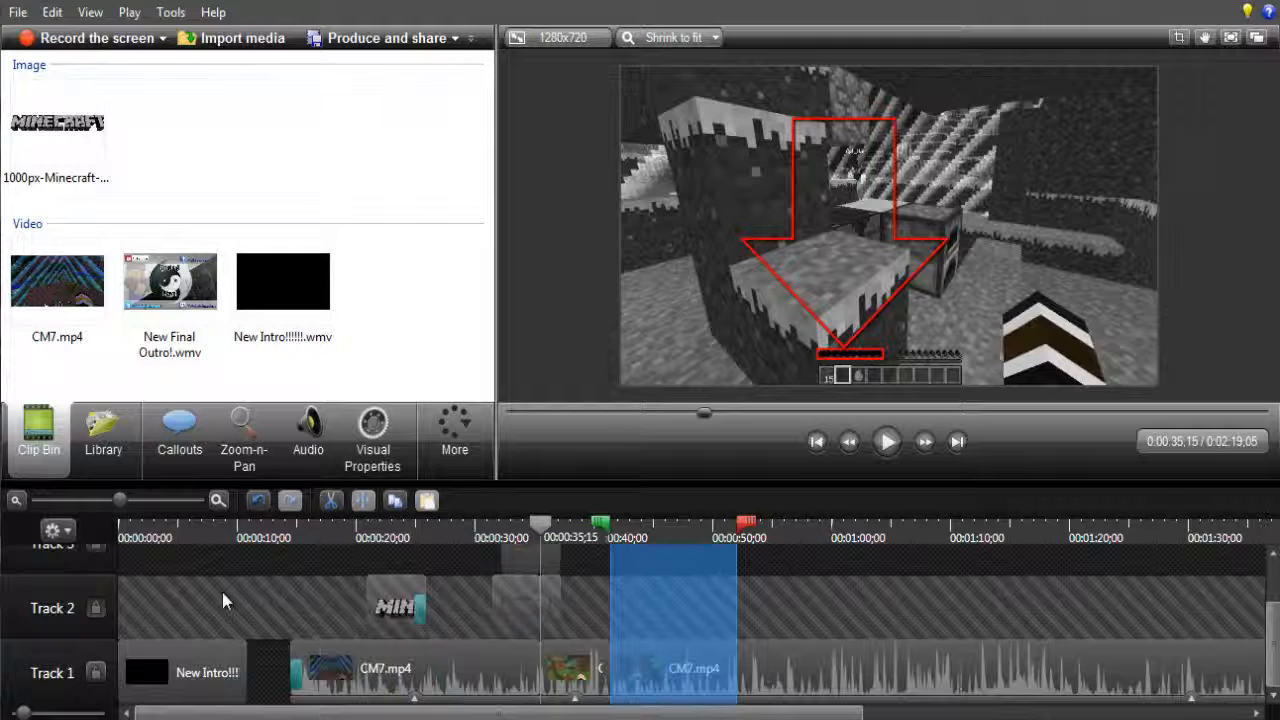
pyautogui.click(97, 606)
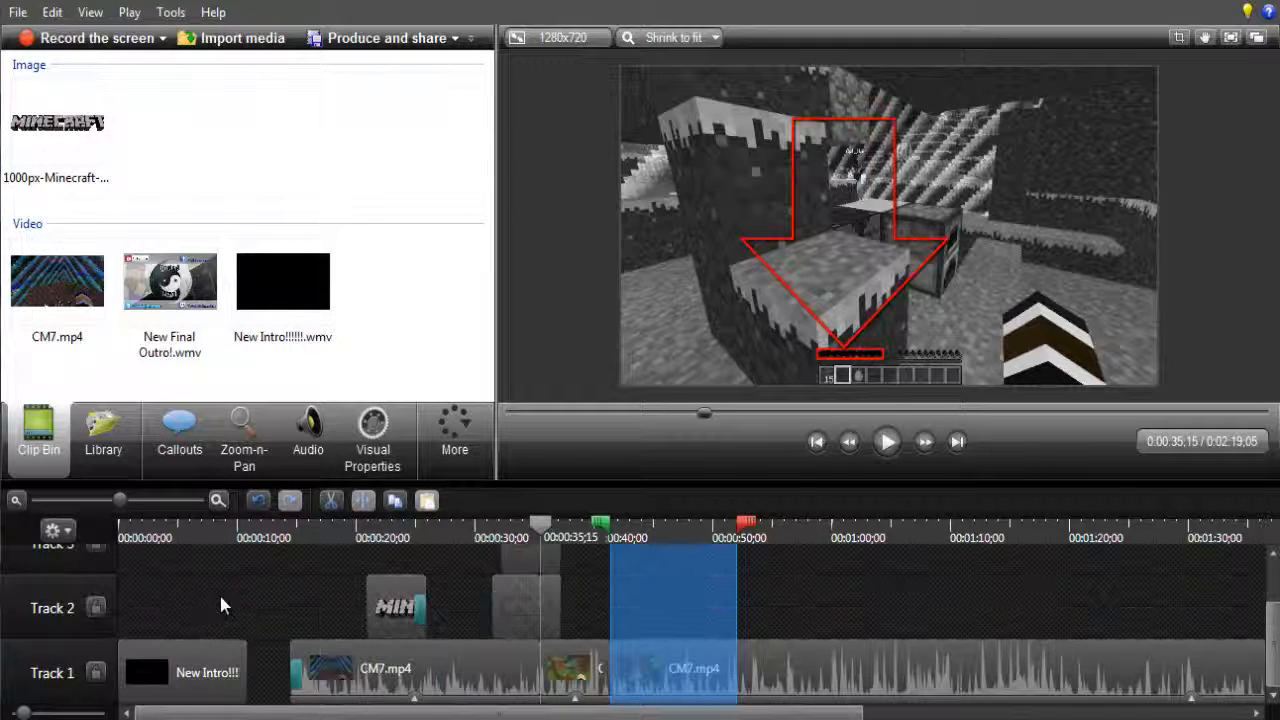
pyautogui.scroll(1, 180, 580)
pyautogui.rightClick(36, 598)
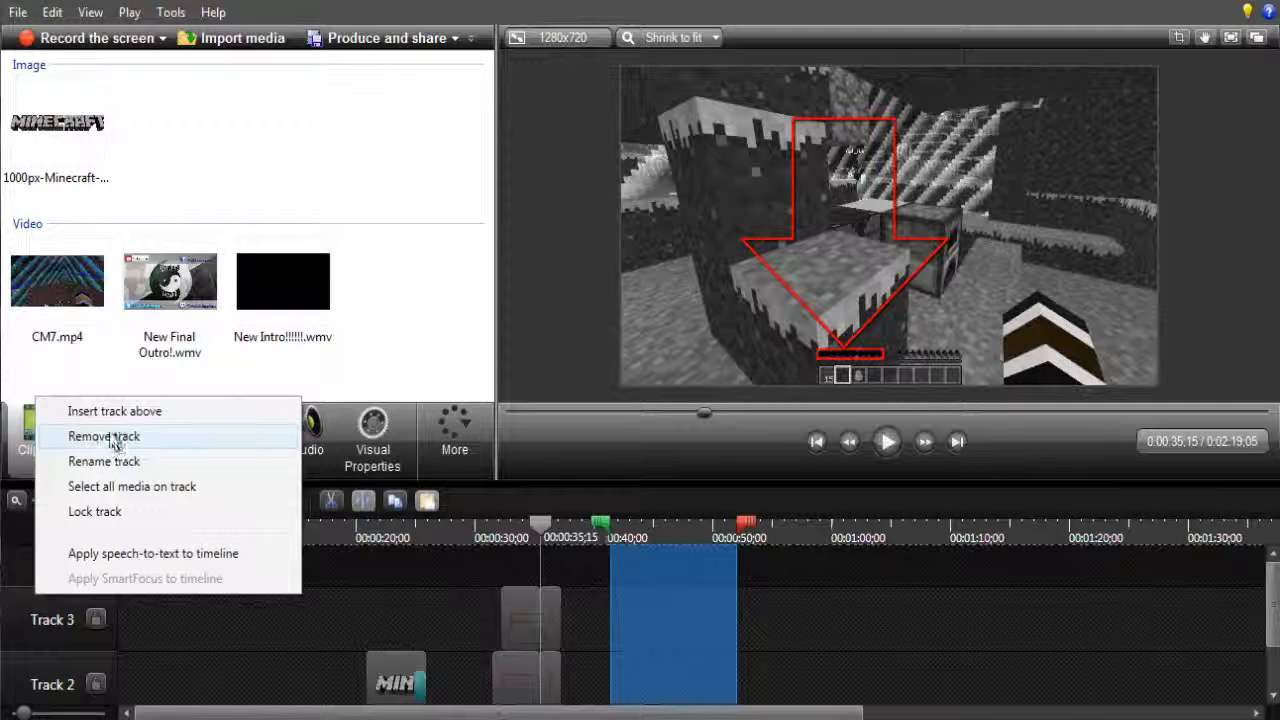
pyautogui.click(211, 654)
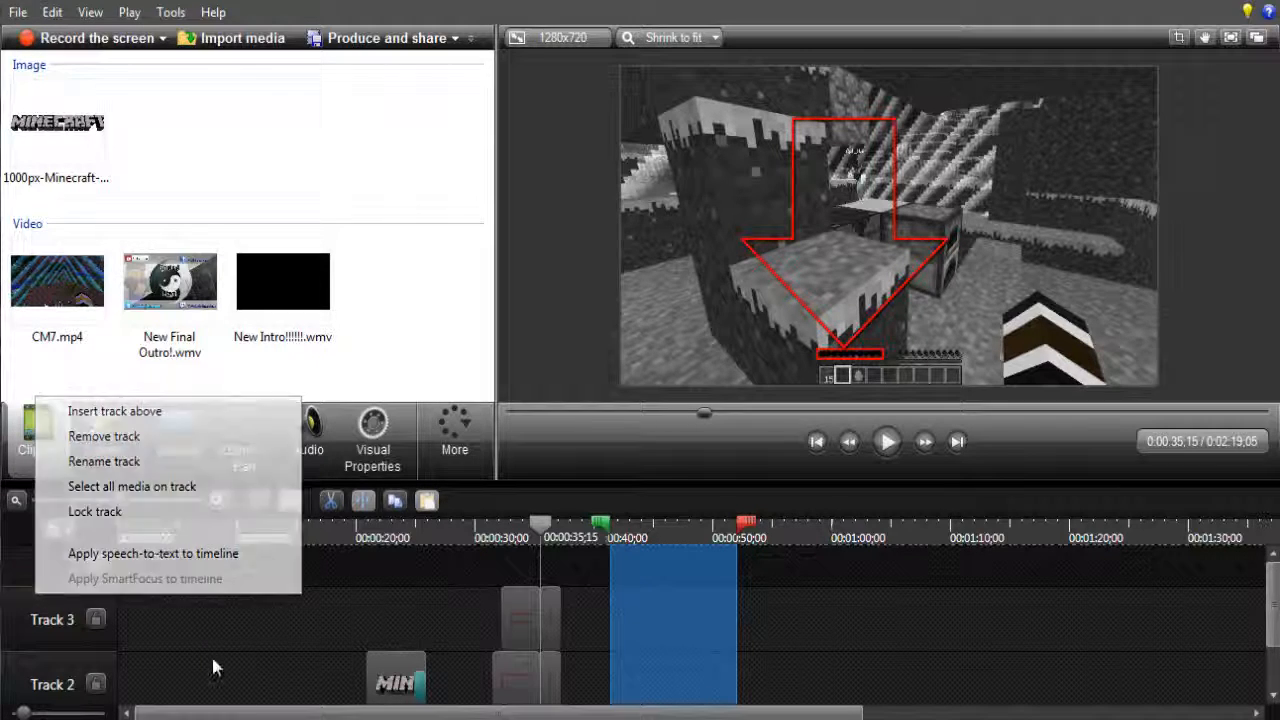
pyautogui.click(56, 532)
pyautogui.click(56, 532)
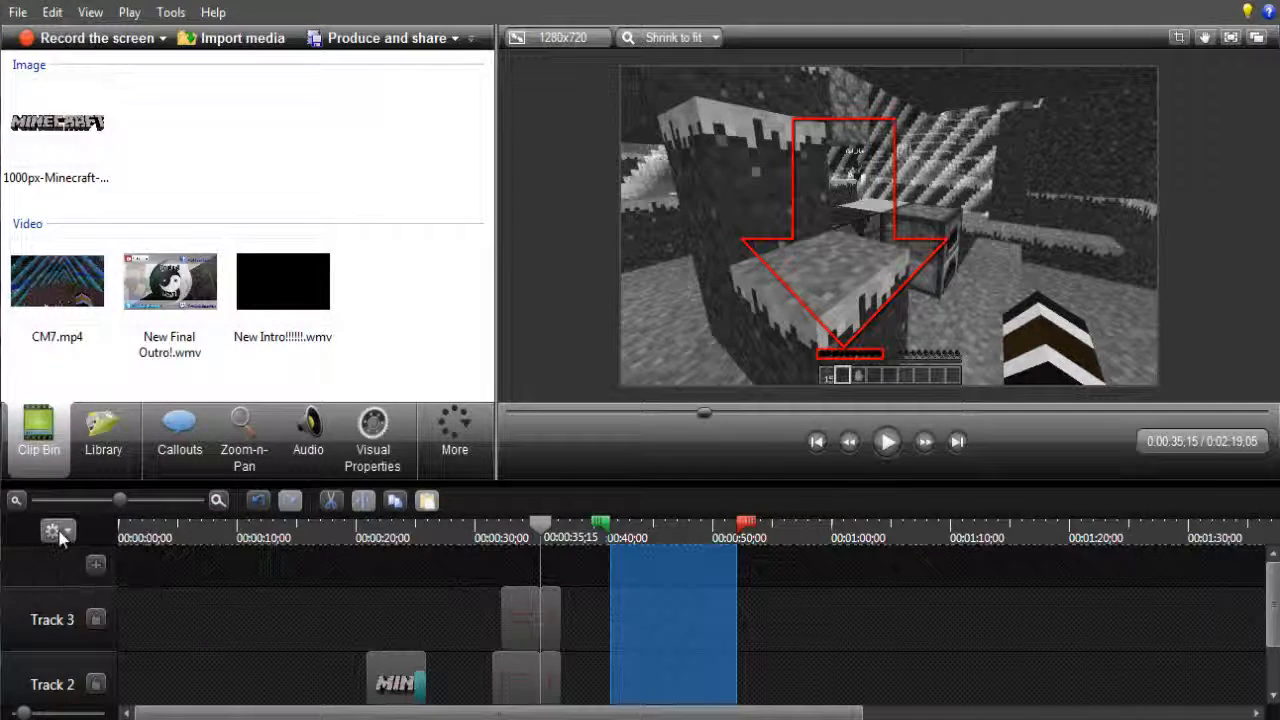
pyautogui.scroll(-1, 670, 593)
# - Move the playhead to 0:00:45;15 and try different timeline zoom levels
pyautogui.click(660, 532)
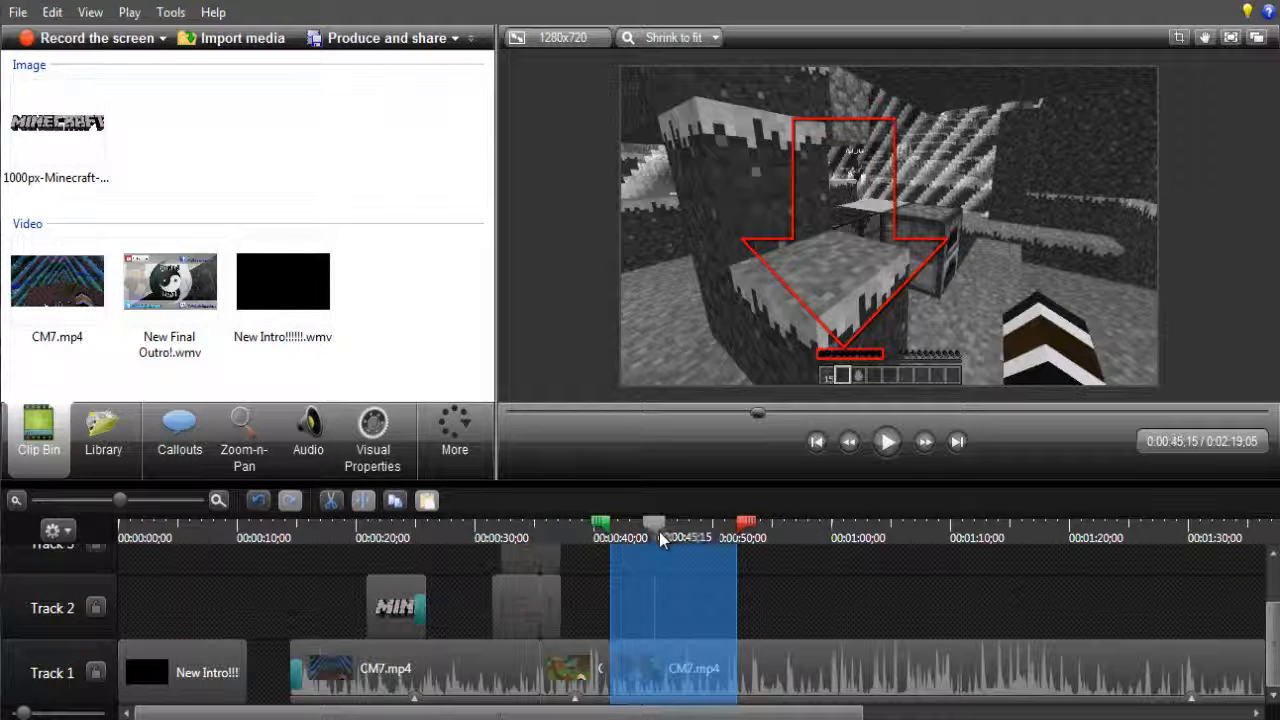
pyautogui.scroll(1, 568, 579)
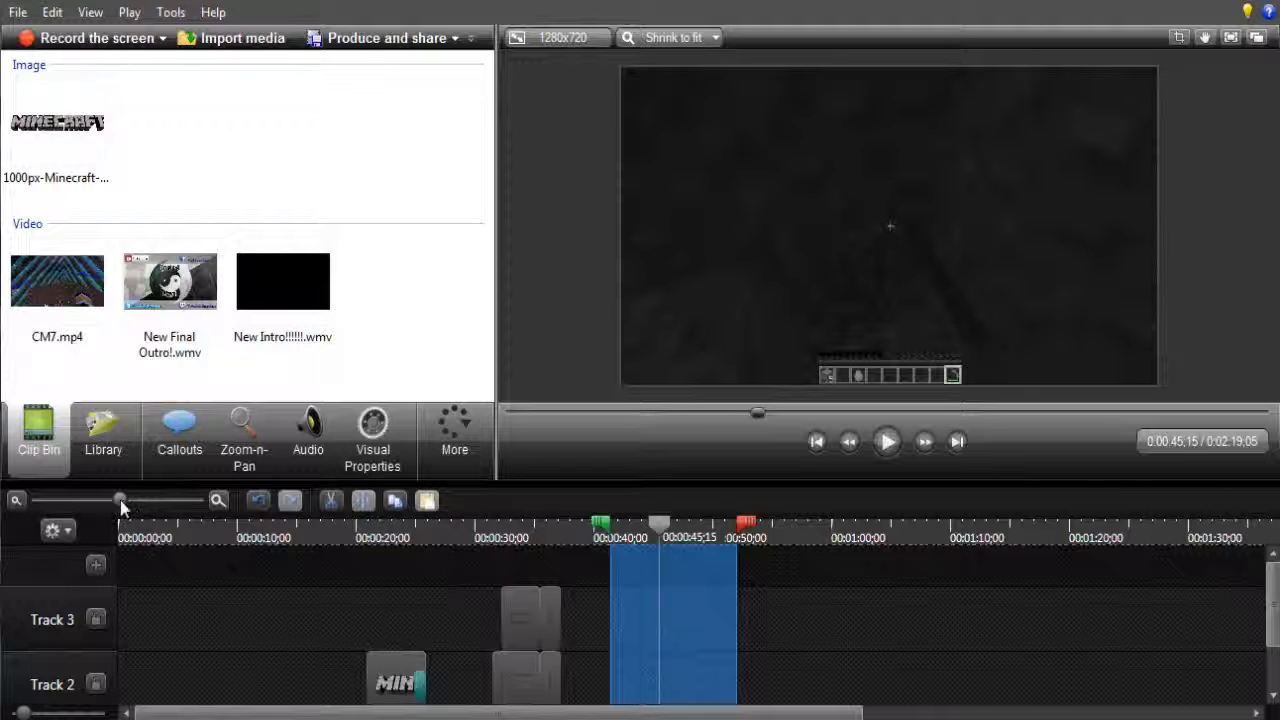
pyautogui.moveTo(120, 503); pyautogui.dragTo(151, 505)
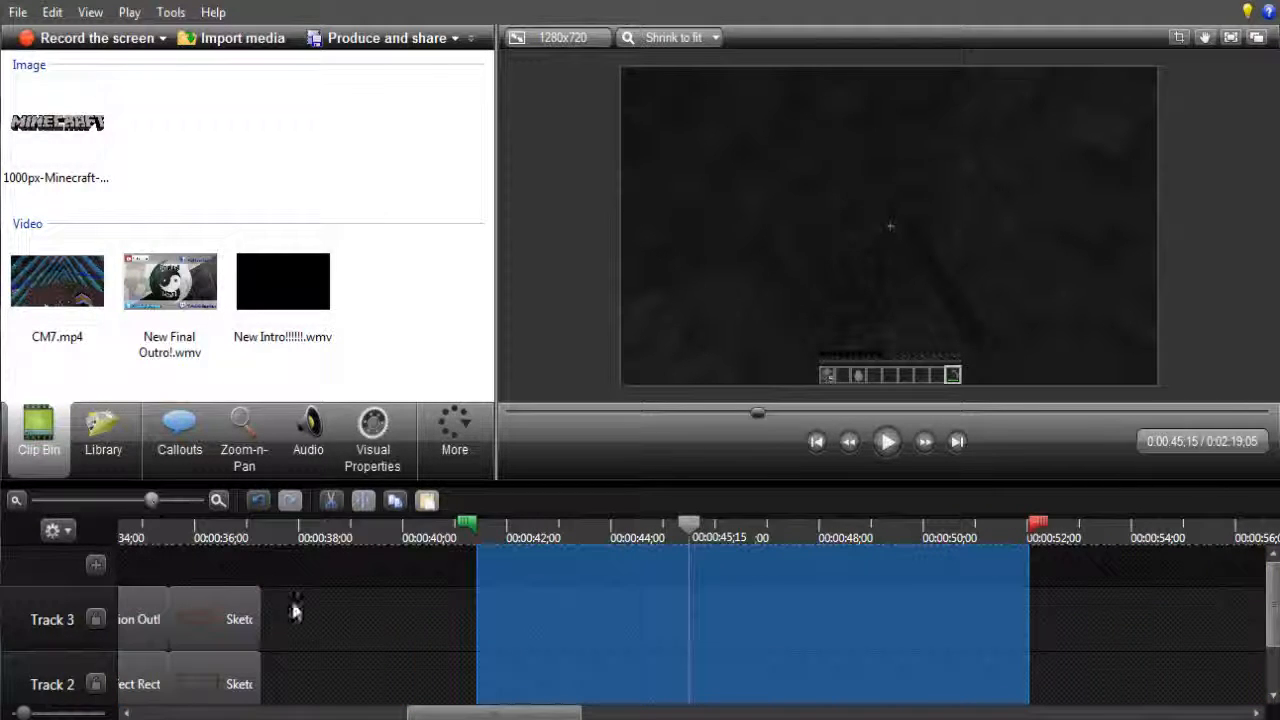
pyautogui.scroll(-4, 357, 638)
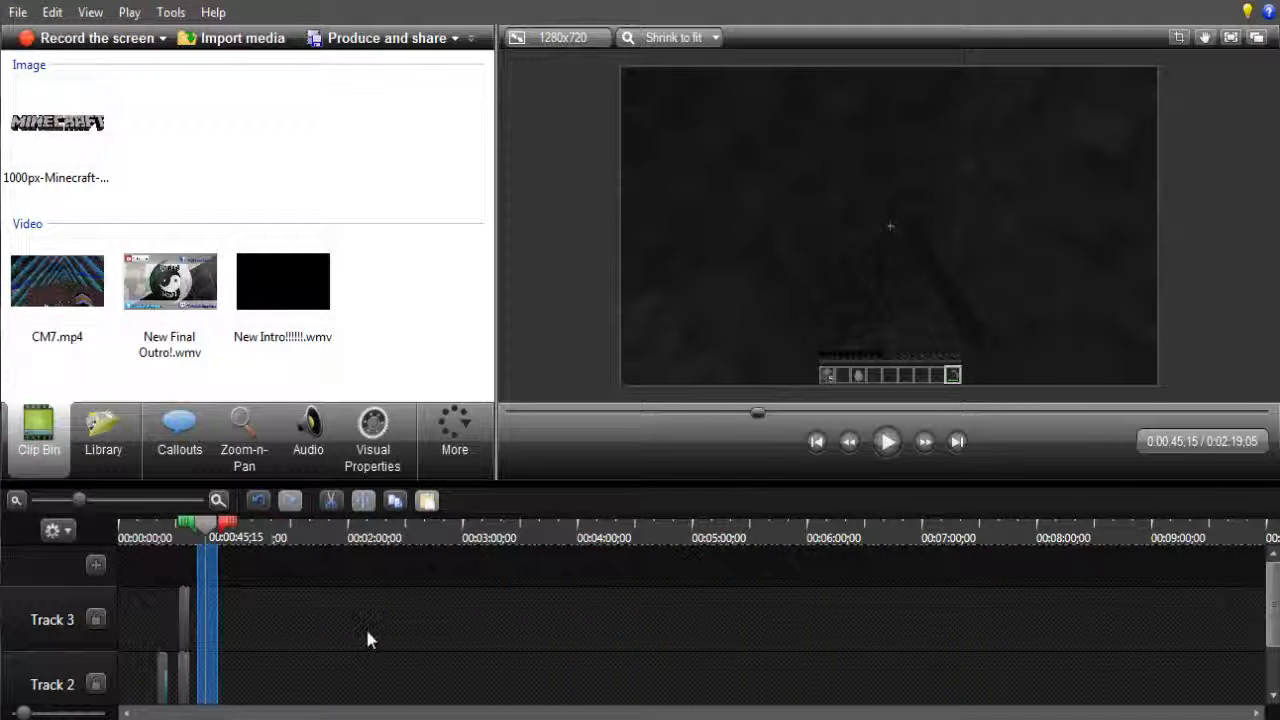
pyautogui.scroll(2, 339, 617)
pyautogui.scroll(1, 339, 629)
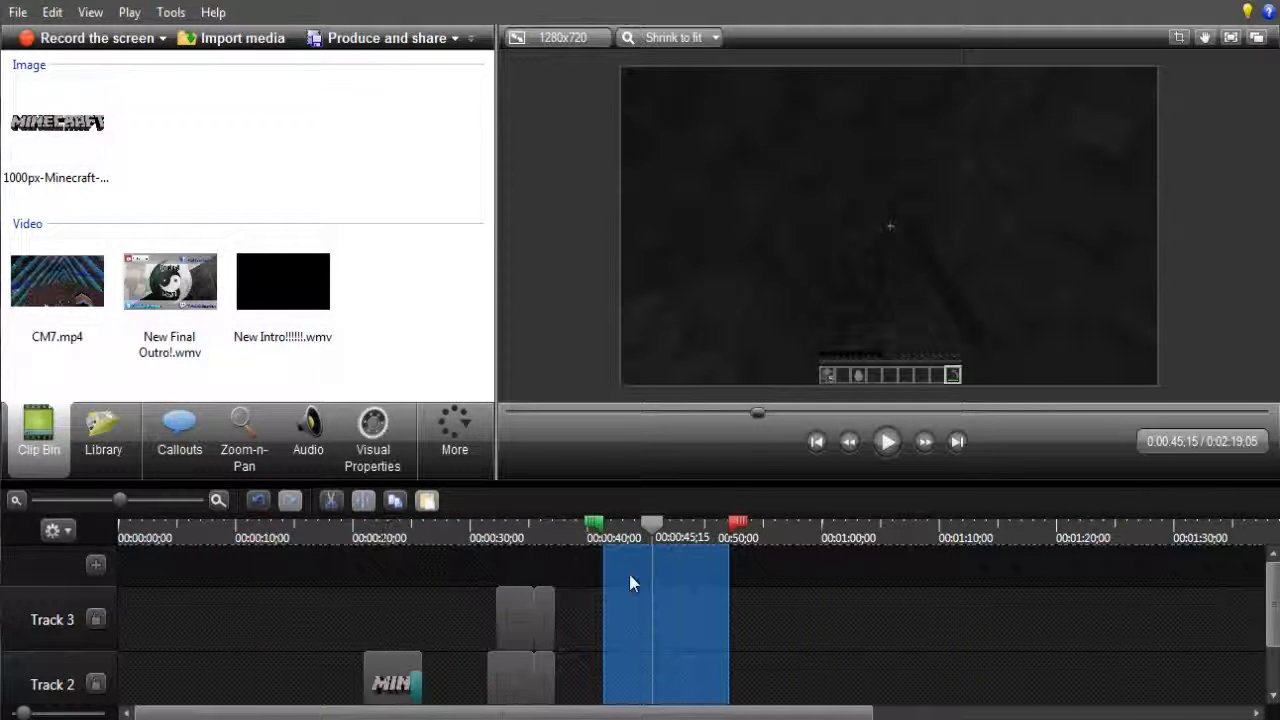
pyautogui.scroll(-2, 588, 678)
# - Cut the selected time range, and cut the CM7.mp4 segment that starts at 0:00:35;15 on Track 1
pyautogui.click(597, 653)
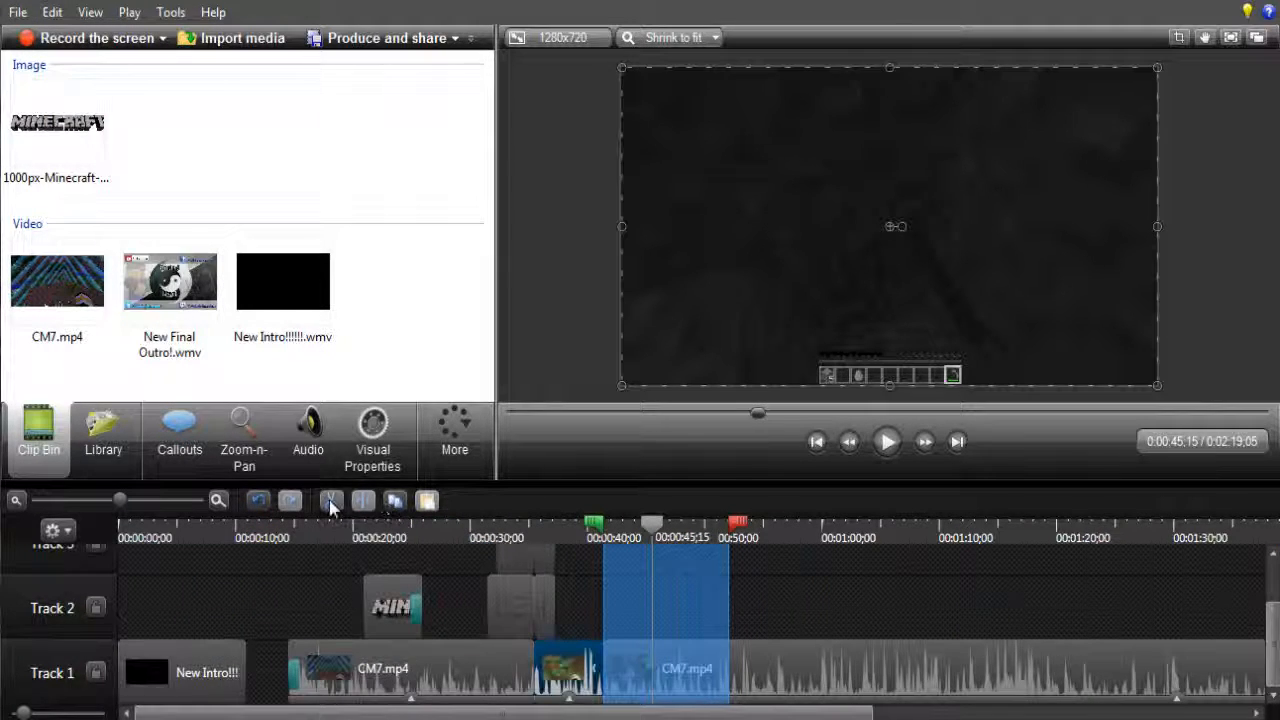
pyautogui.click(329, 501)
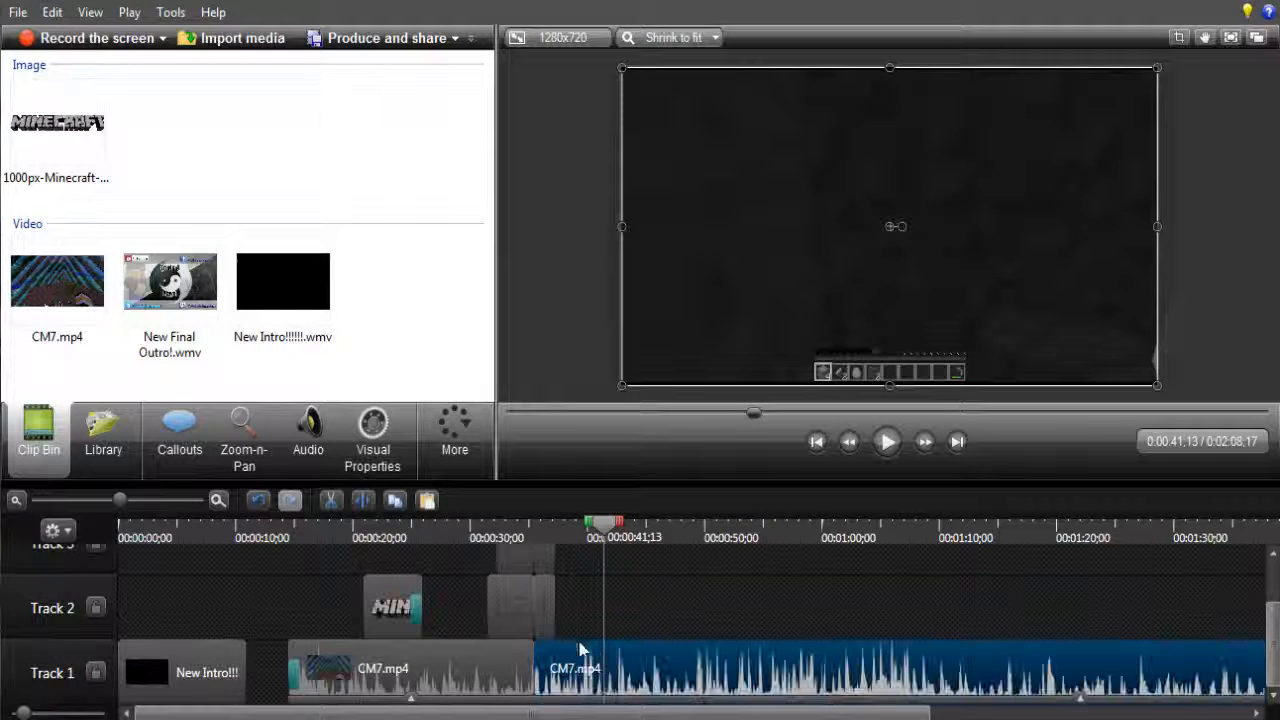
pyautogui.click(331, 501)
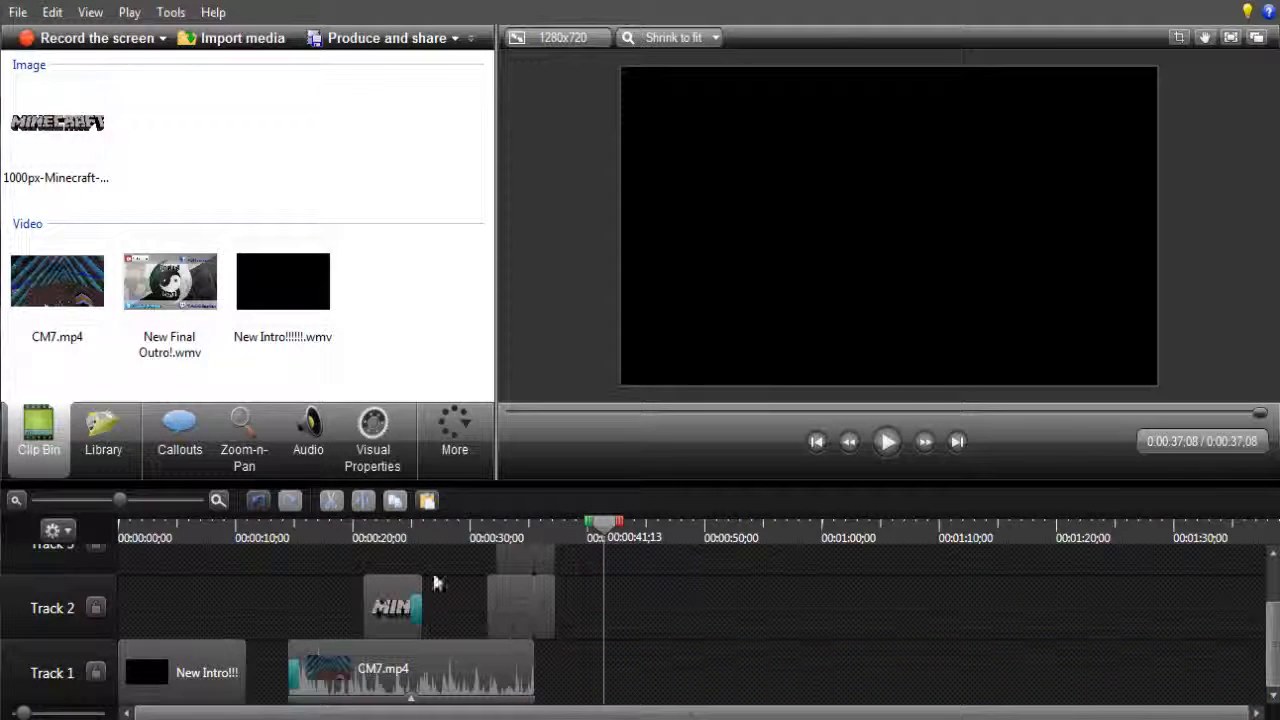
# - Undo both cuts to restore the CM7.mp4 segments on Track 1
pyautogui.hotkey('ctrl', 'z')
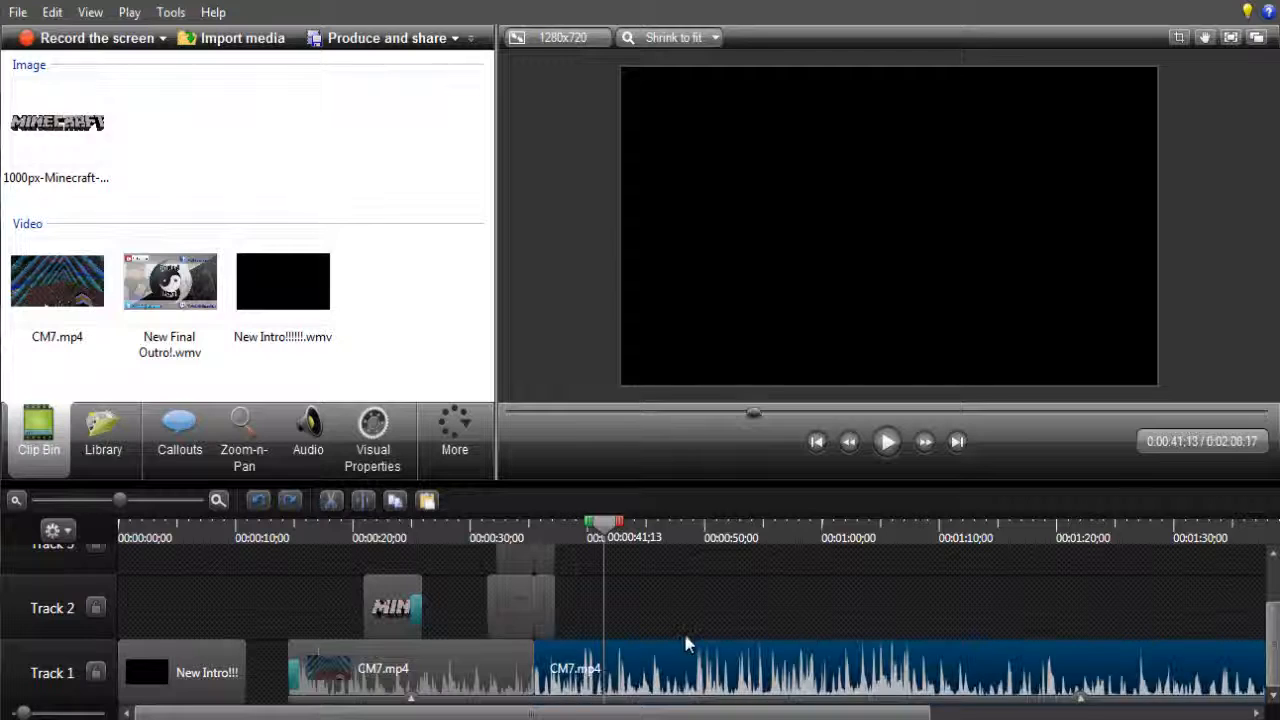
pyautogui.hotkey('ctrl', 'z')
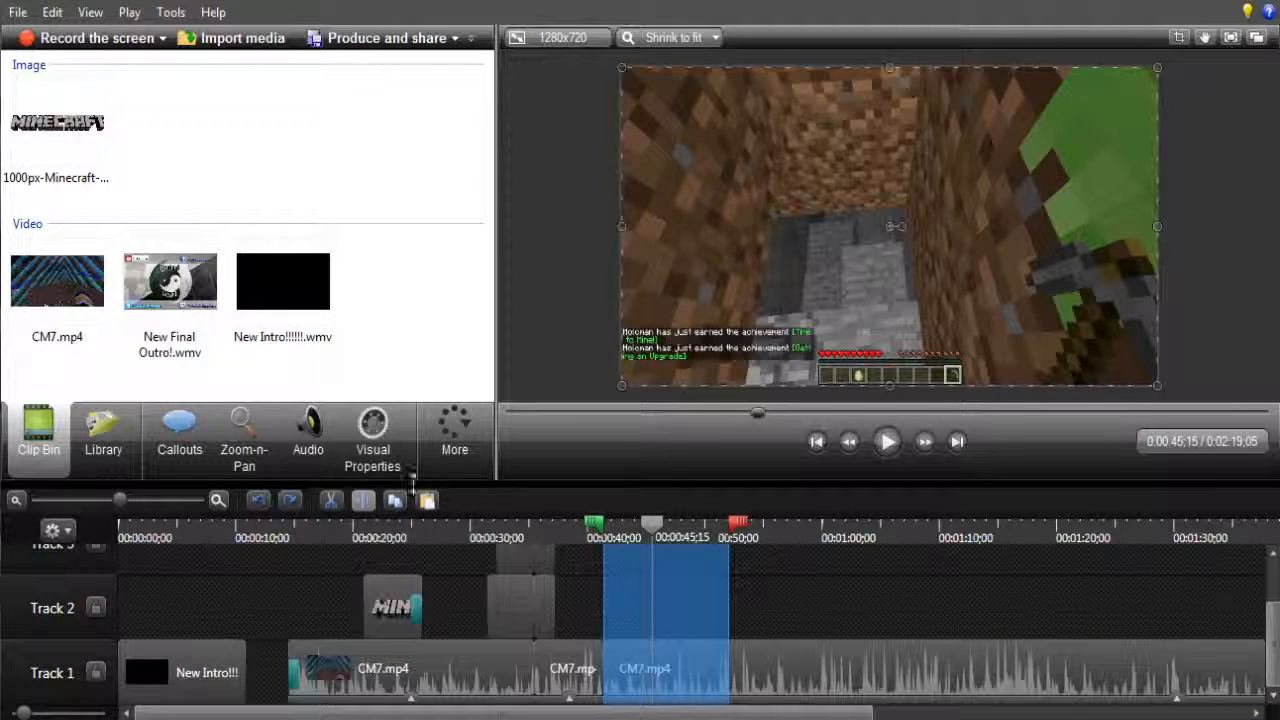
pyautogui.click(287, 505)
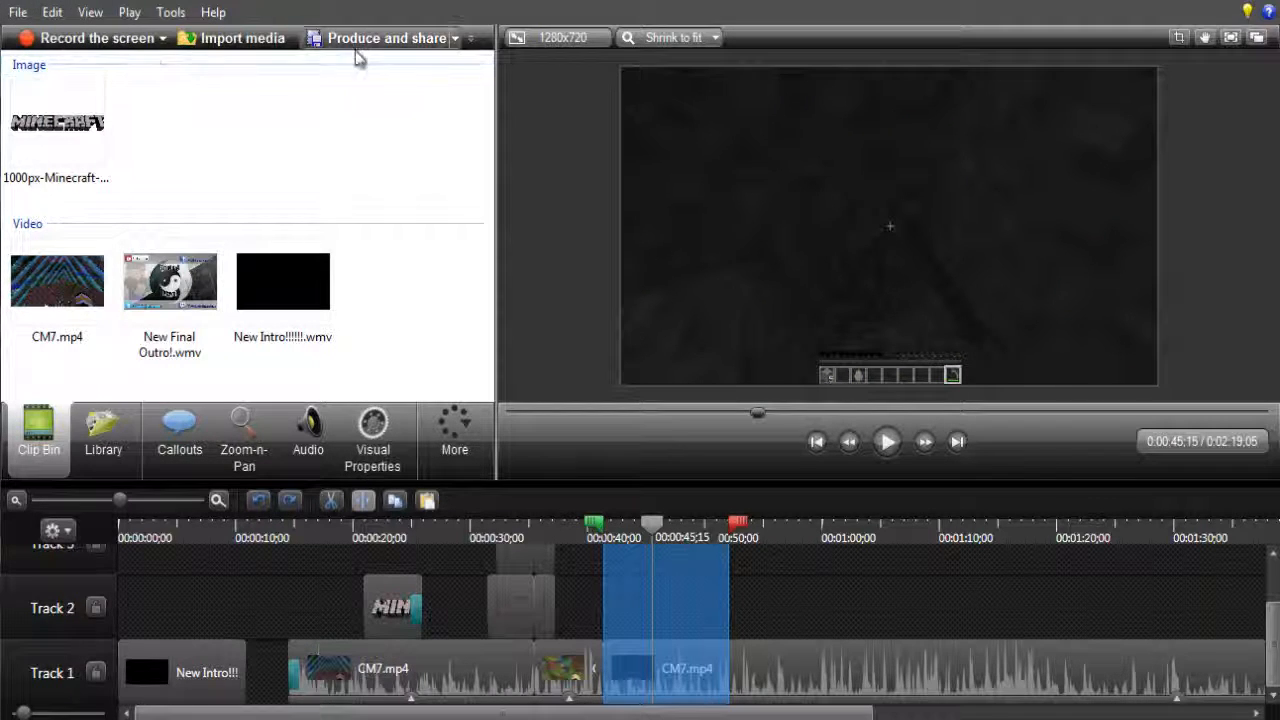
# - Start producing the video using the Custom production settings preset
pyautogui.click(418, 30)
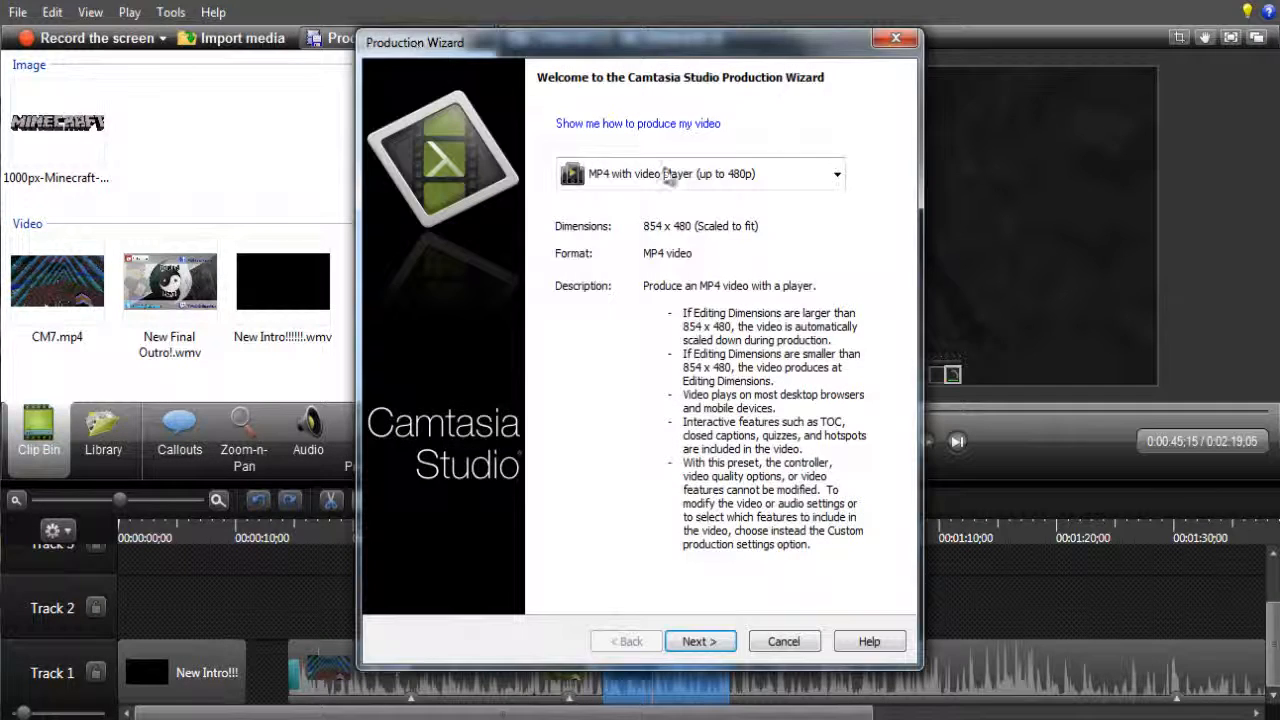
pyautogui.click(625, 176)
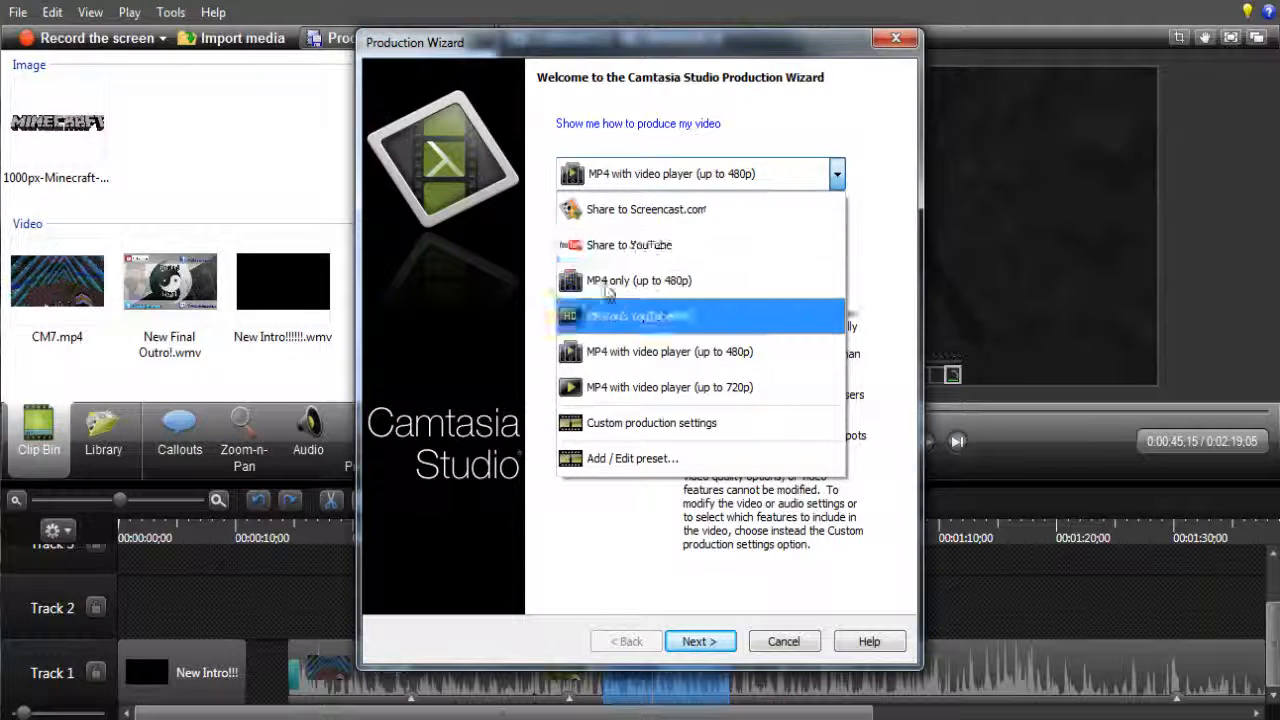
pyautogui.click(650, 423)
pyautogui.click(699, 641)
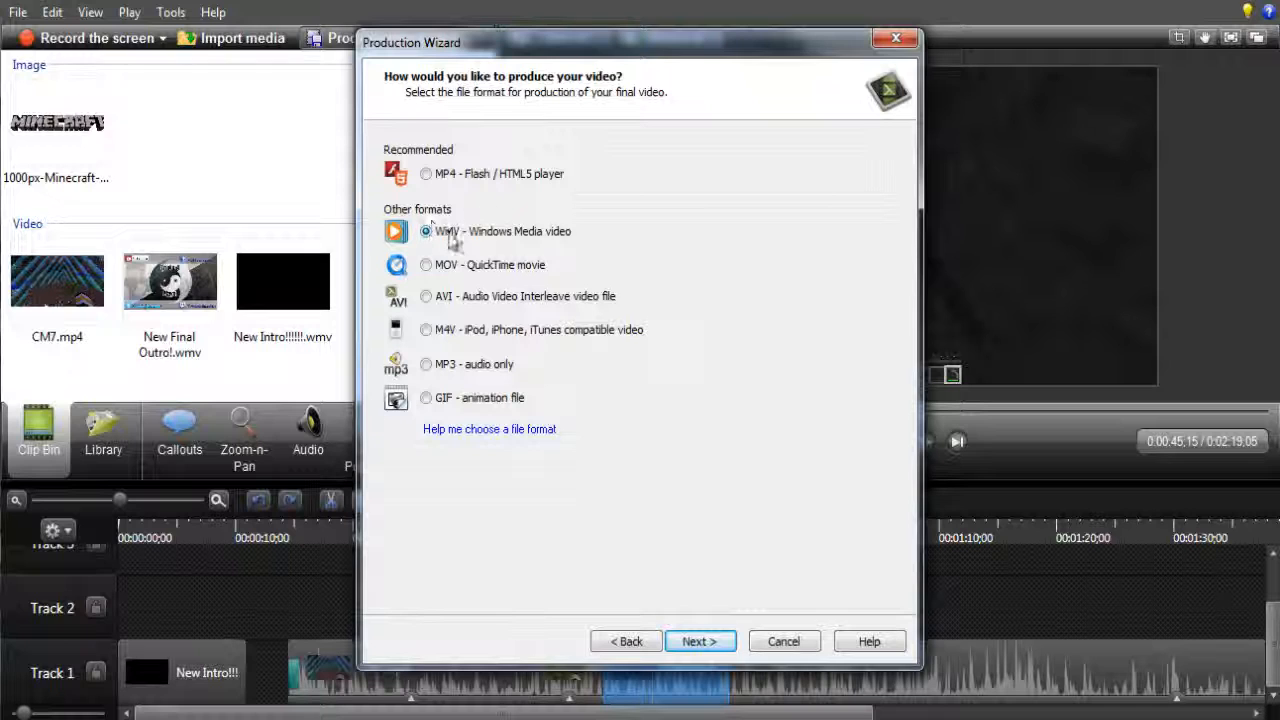
# - Accept the WMV format, the Camtasia Studio Best Quality and File Size (Recommended) profile and a custom size of 1280 x 720
pyautogui.click(700, 642)
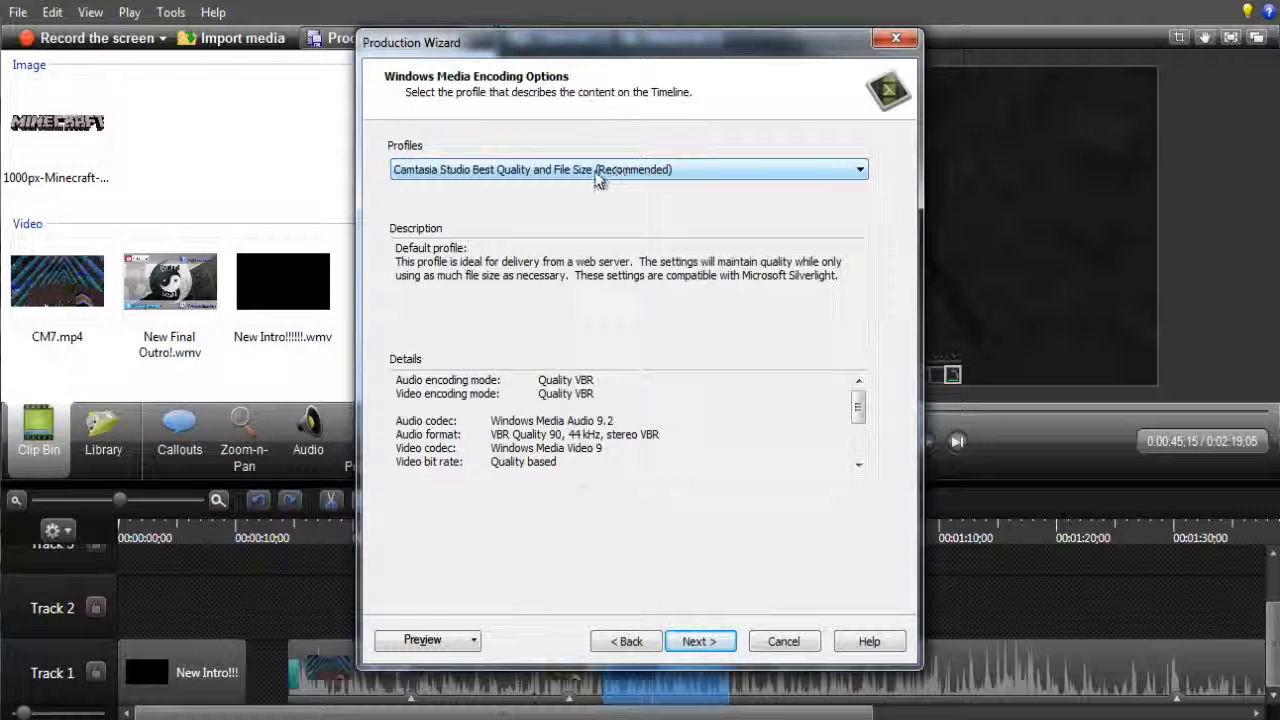
pyautogui.click(698, 641)
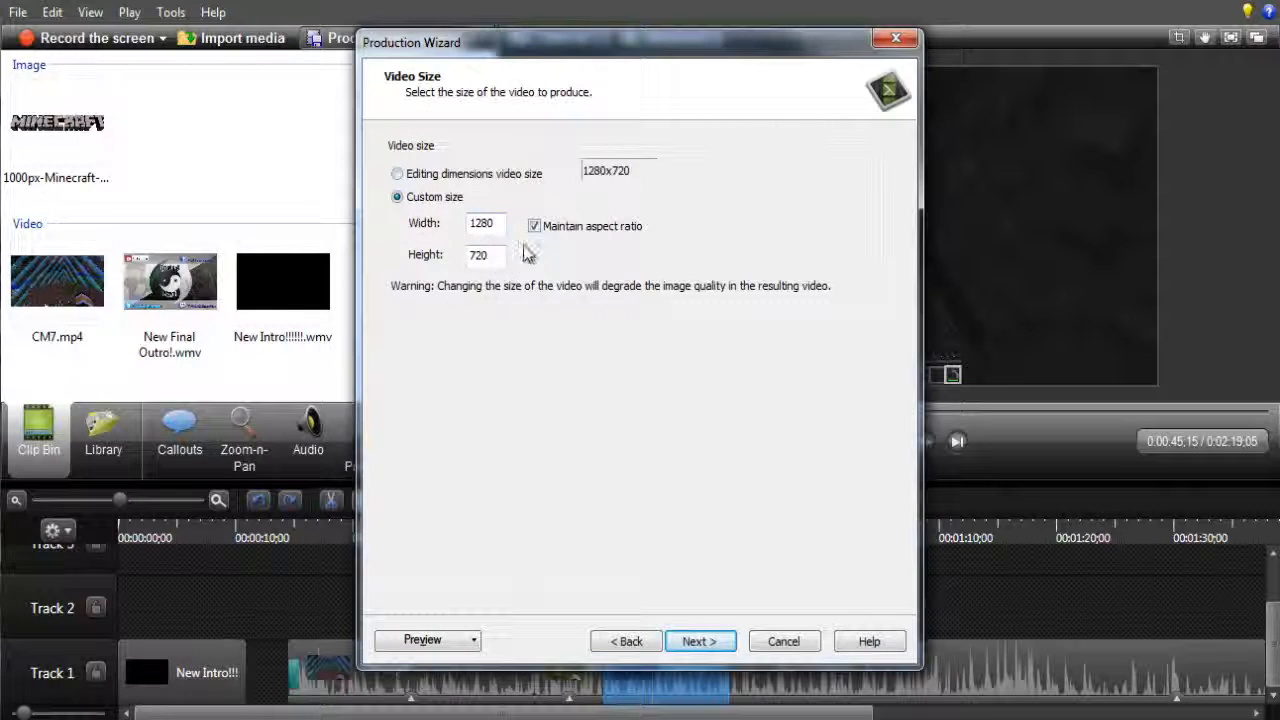
pyautogui.click(700, 643)
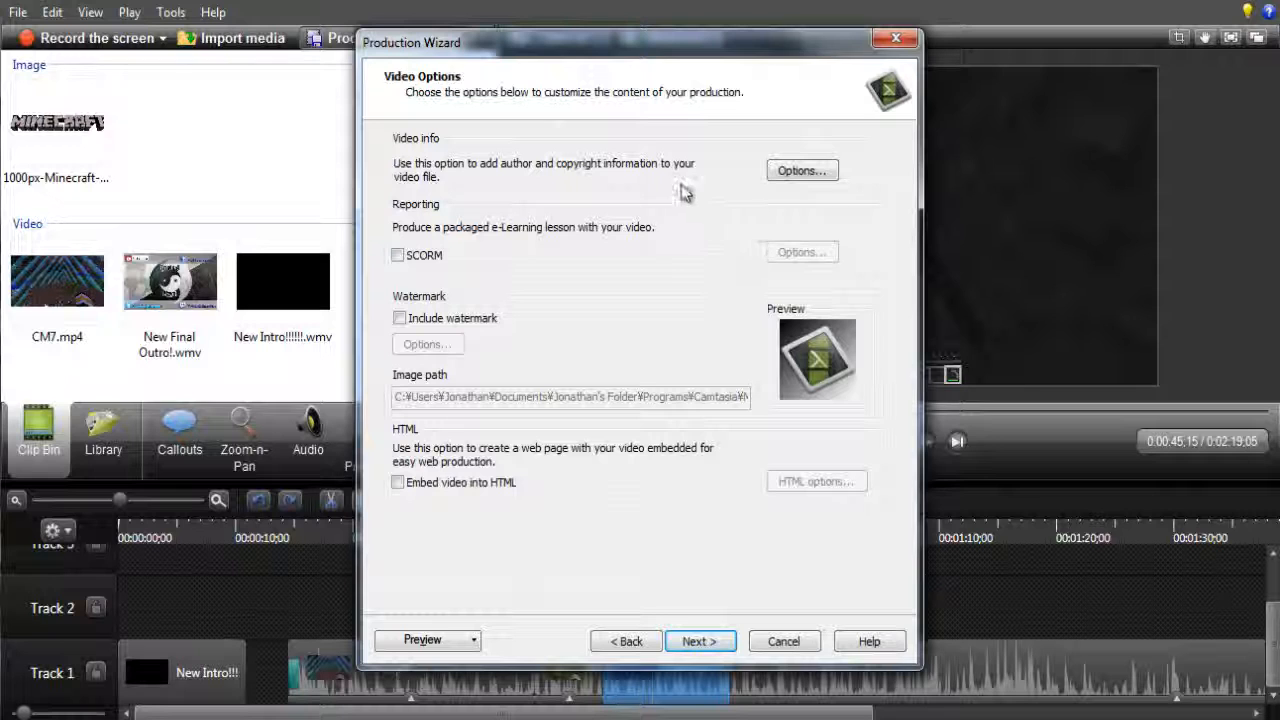
# - Check the video information fields, close them without entering anything, and accept the video options as they are
pyautogui.click(792, 172)
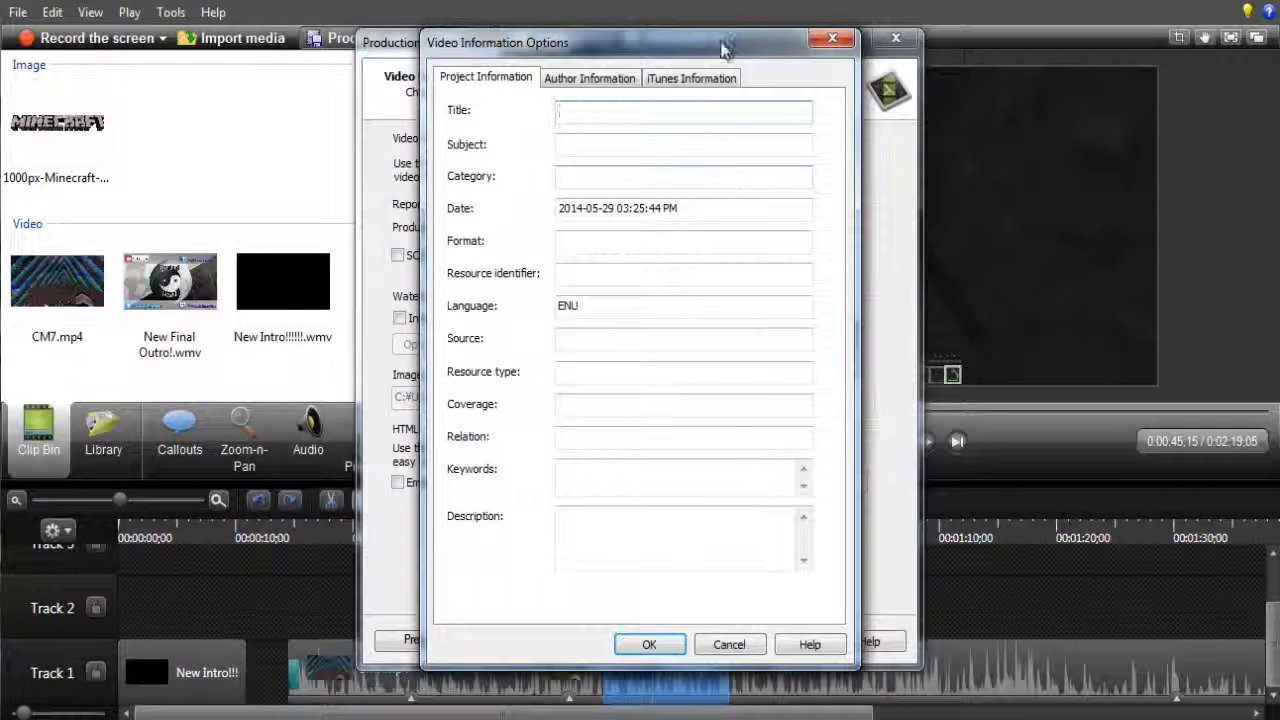
pyautogui.click(831, 40)
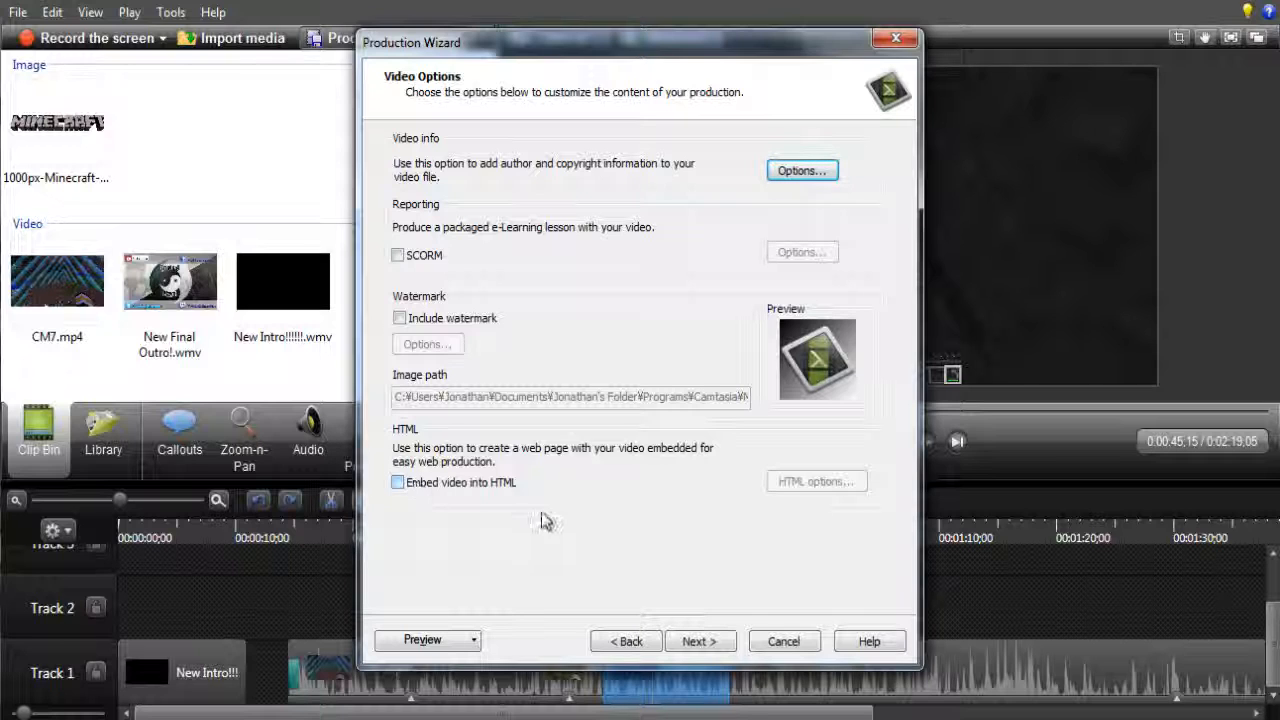
pyautogui.click(698, 641)
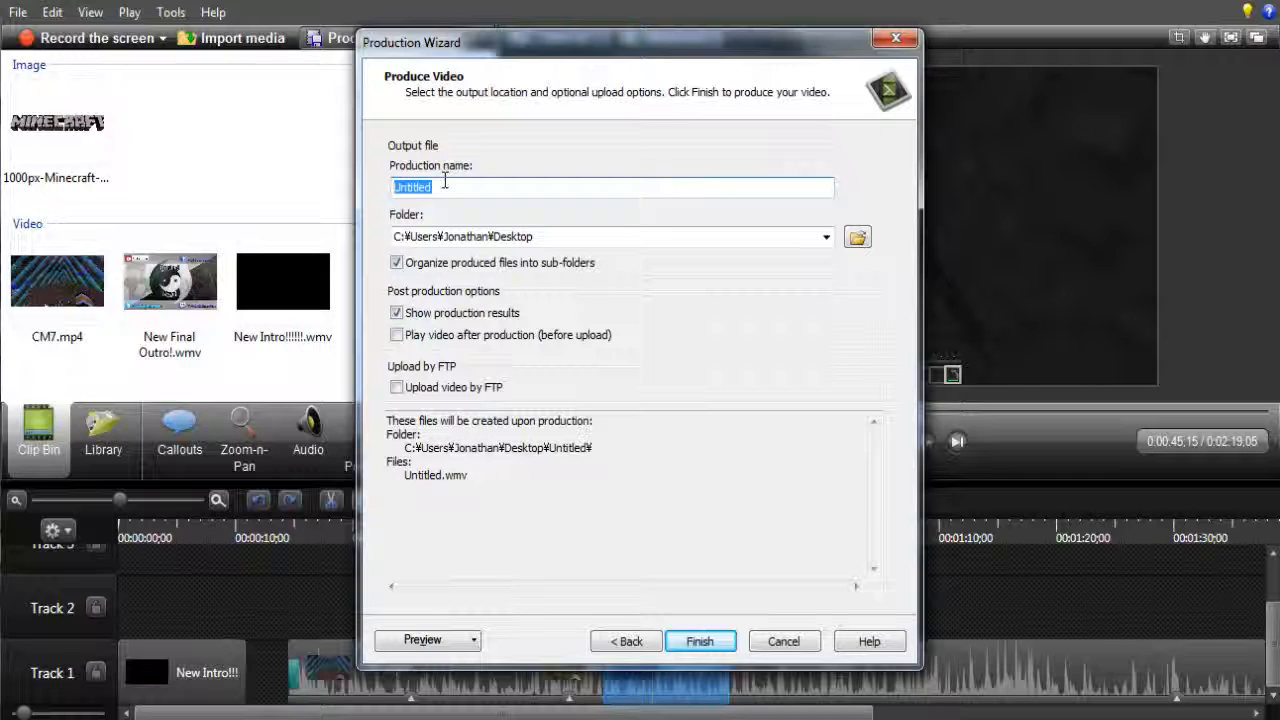
# - Name the production CM42!!!!! and render it to the Desktop folder
pyautogui.write('C')
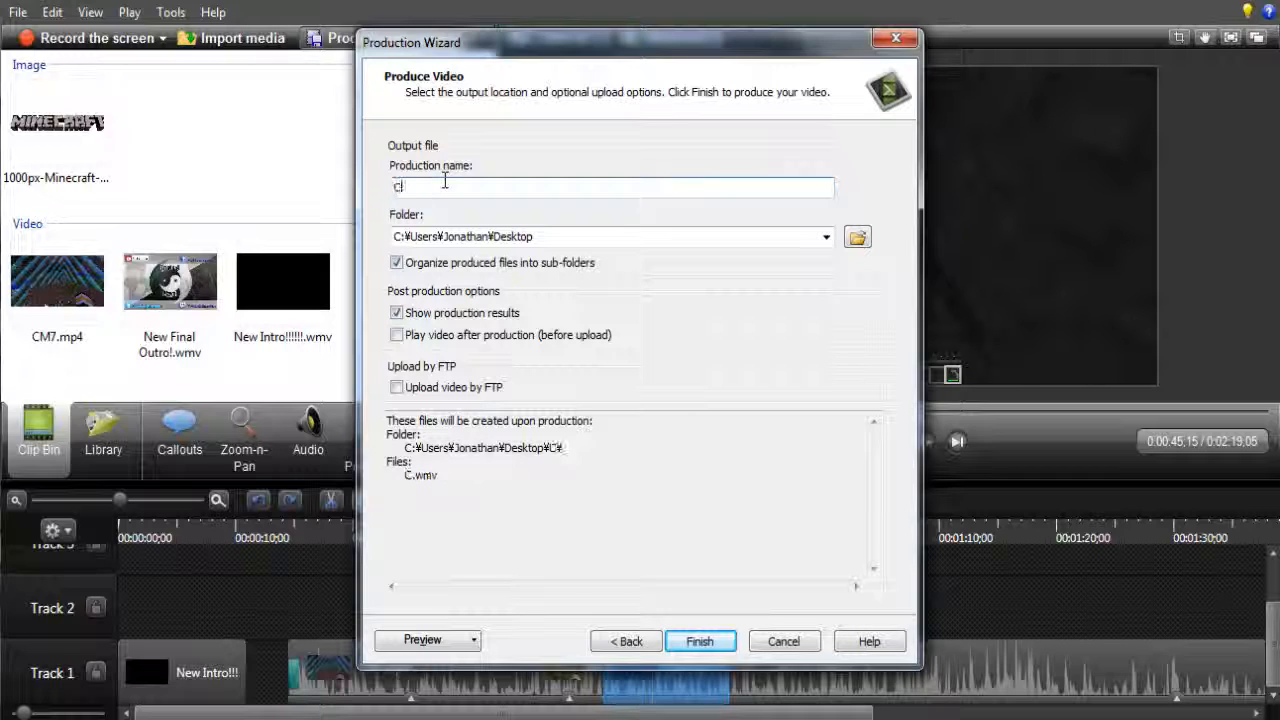
pyautogui.write('M42')
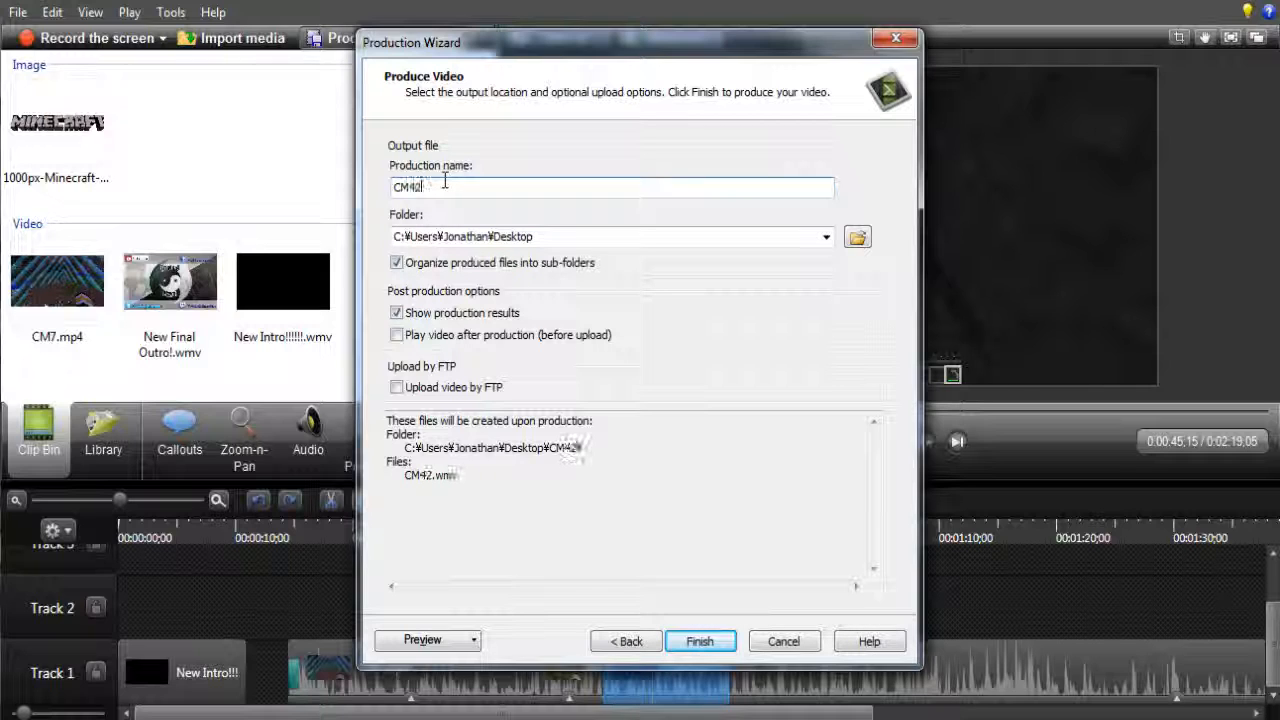
pyautogui.write('!!!!!')
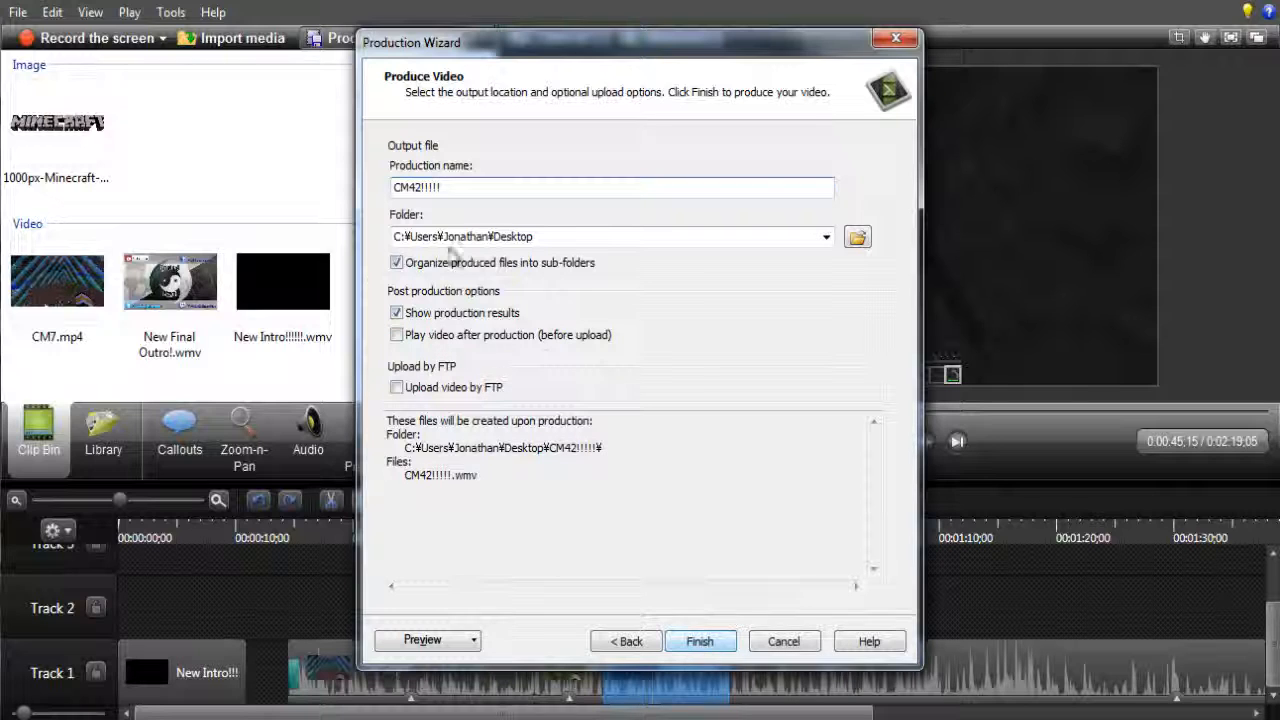
pyautogui.click(701, 643)
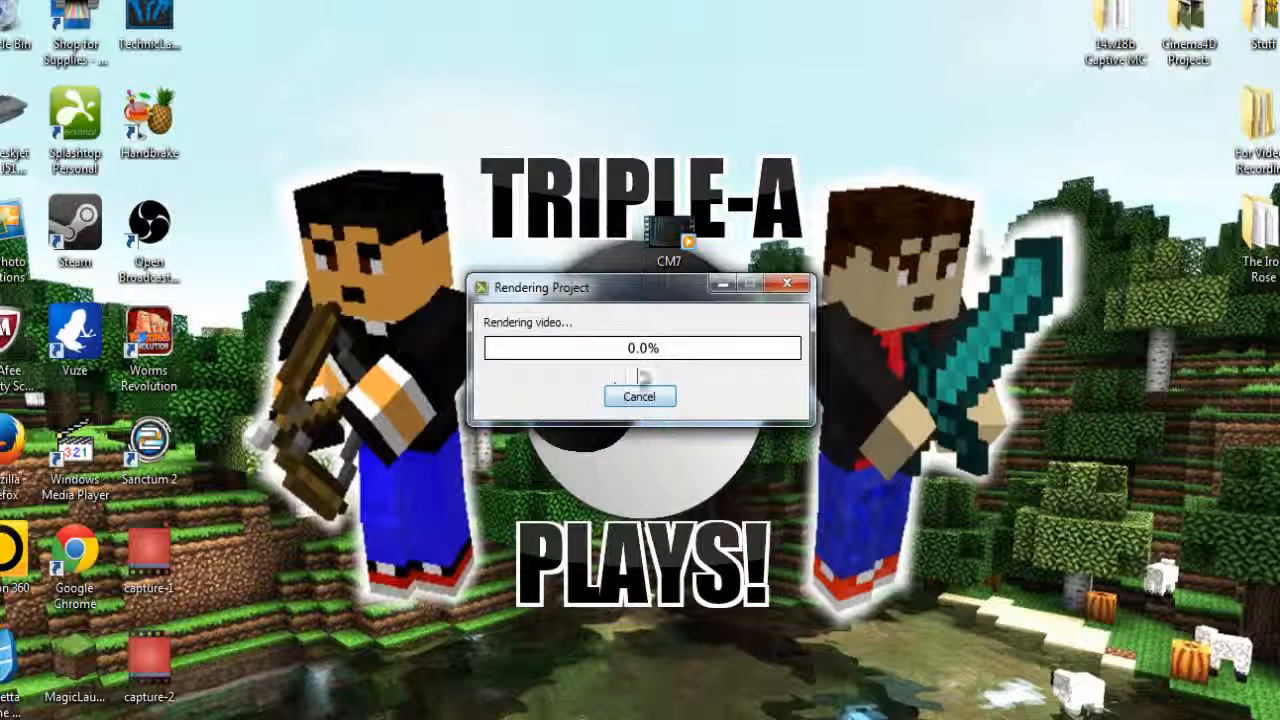